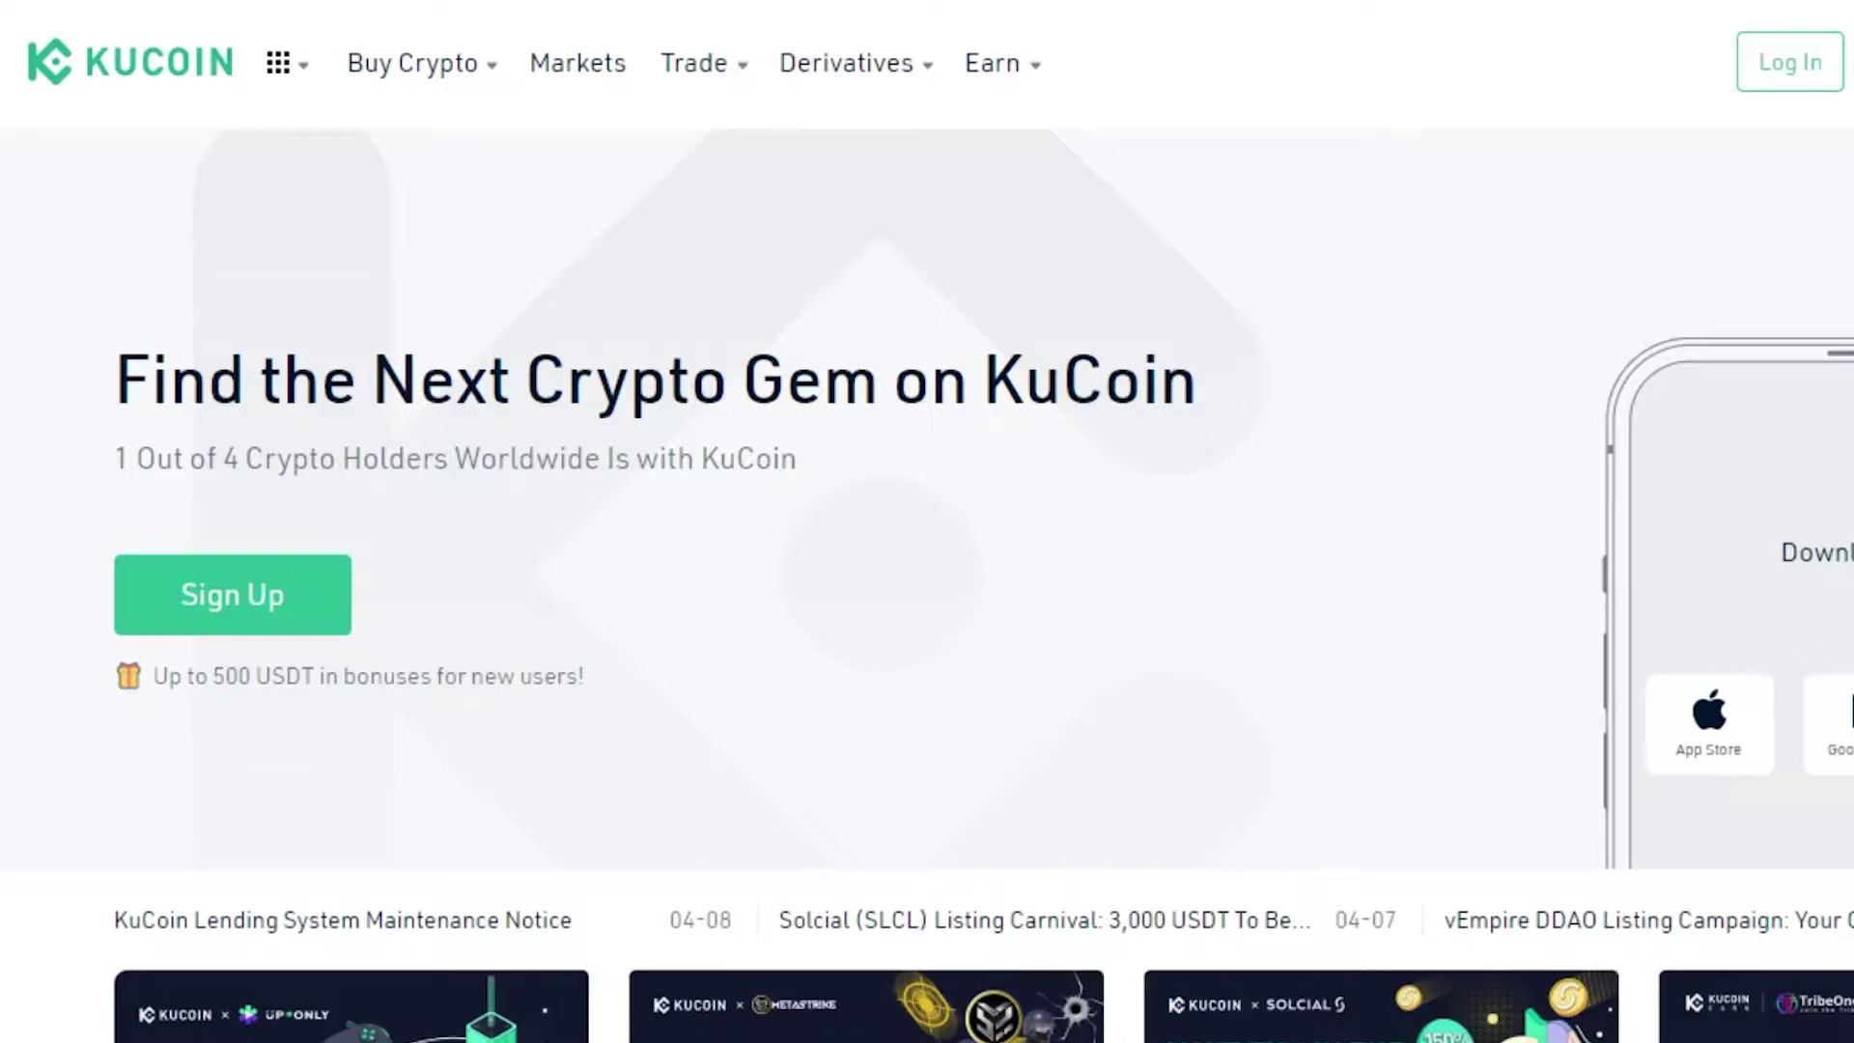
Look through the homepage's promotions, exchange statistics, app and customer support sections
scroll(927, 580, down, 20)
scroll(927, 580, down, 14)
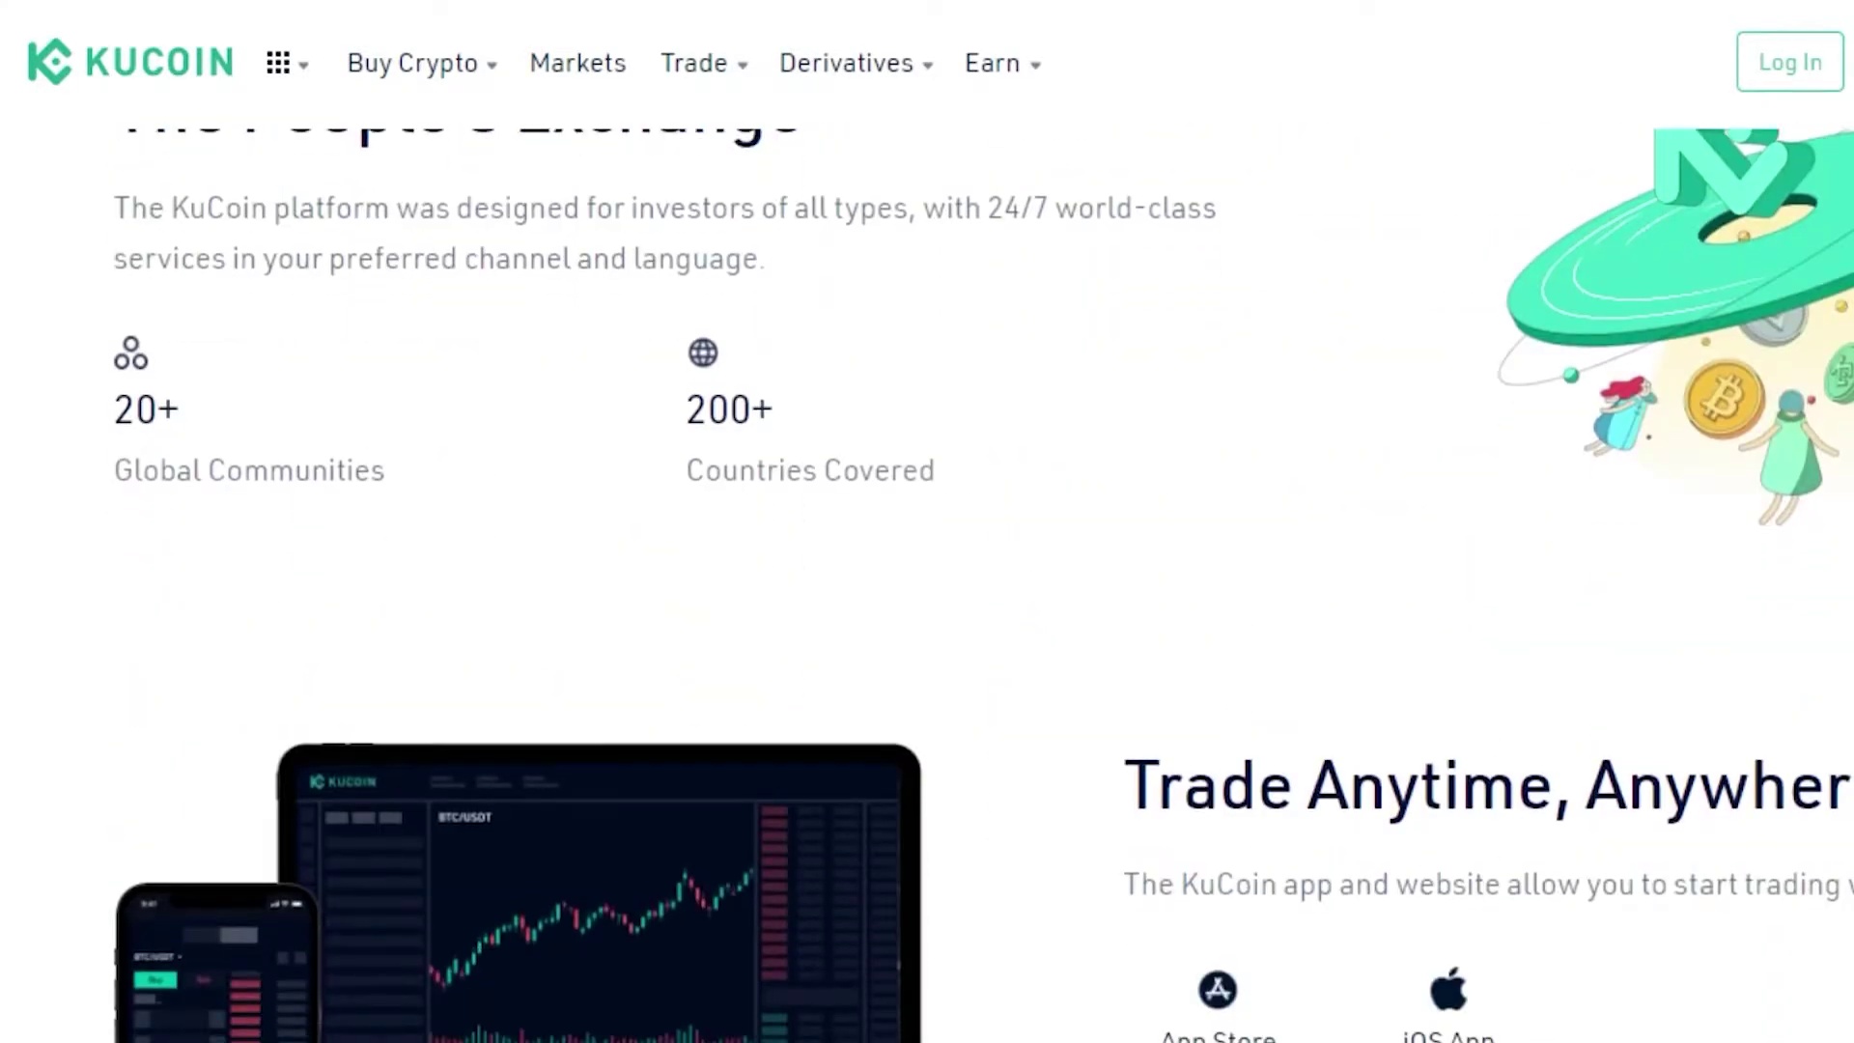
scroll(927, 580, down, 10)
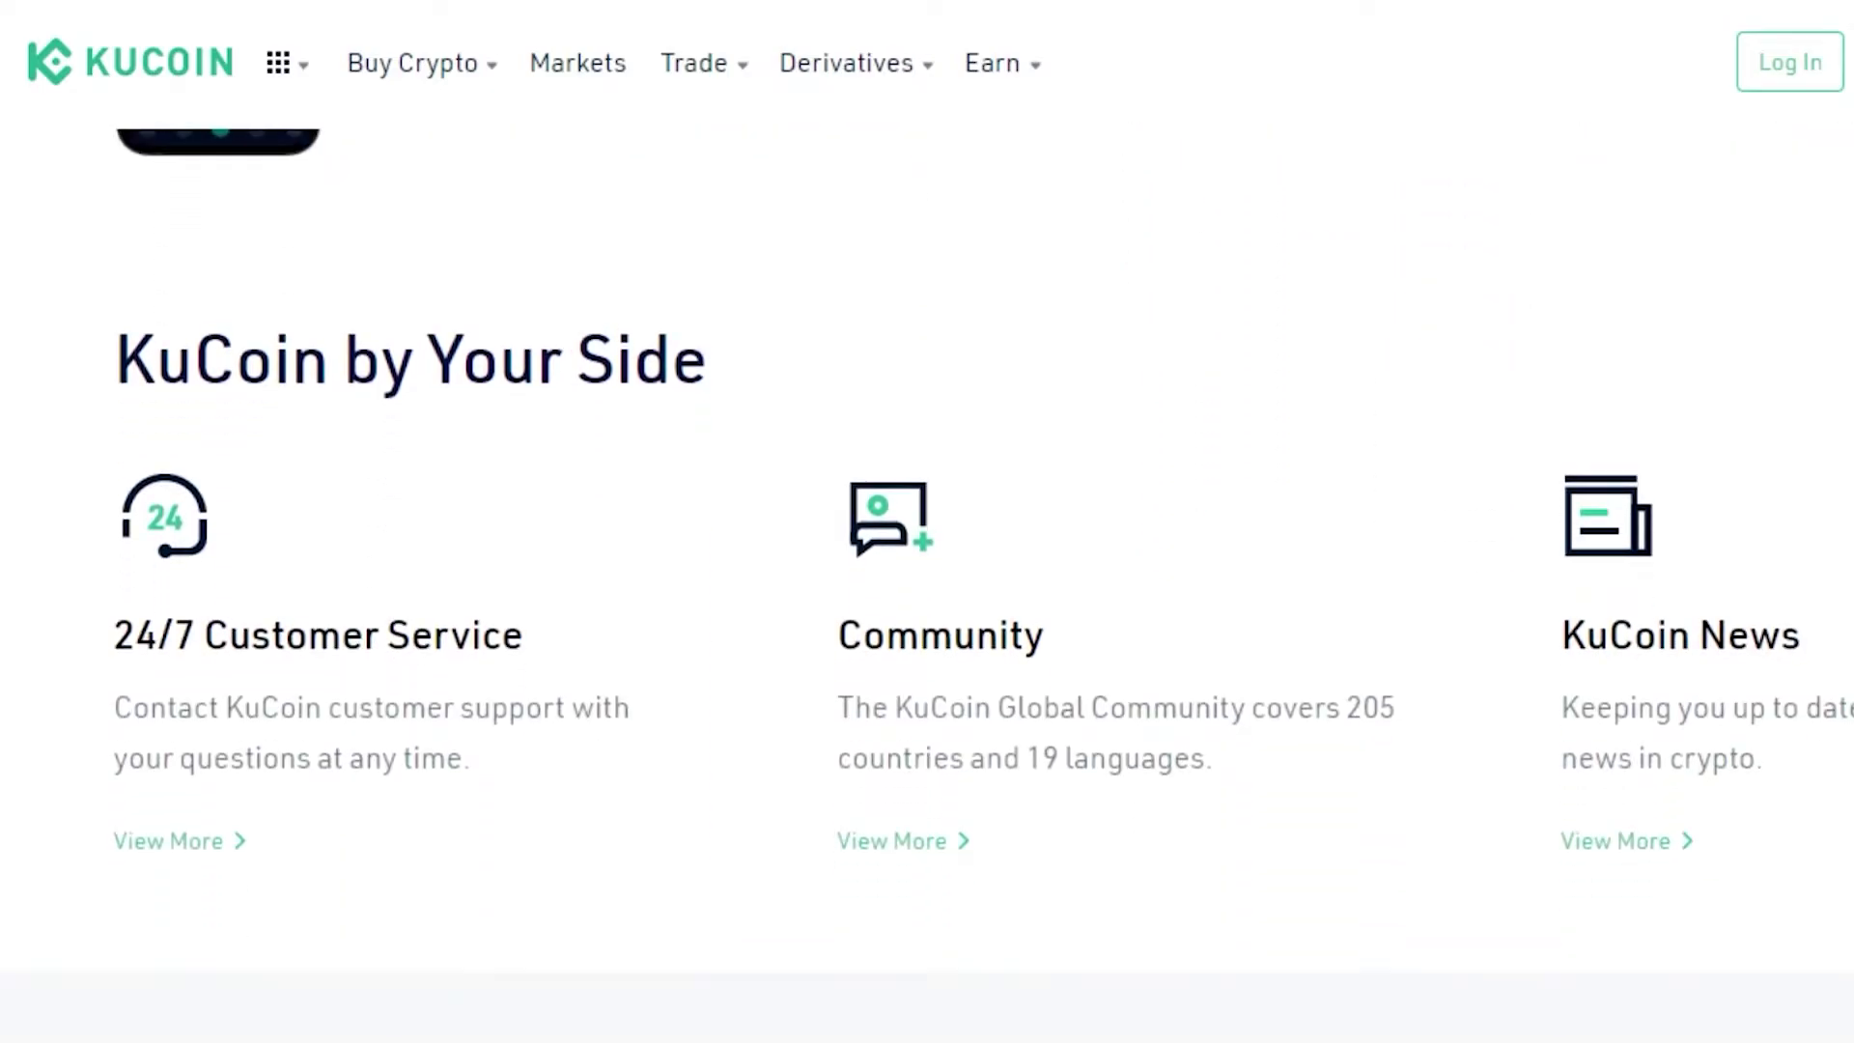
scroll(927, 580, down, 10)
scroll(927, 580, up, 18)
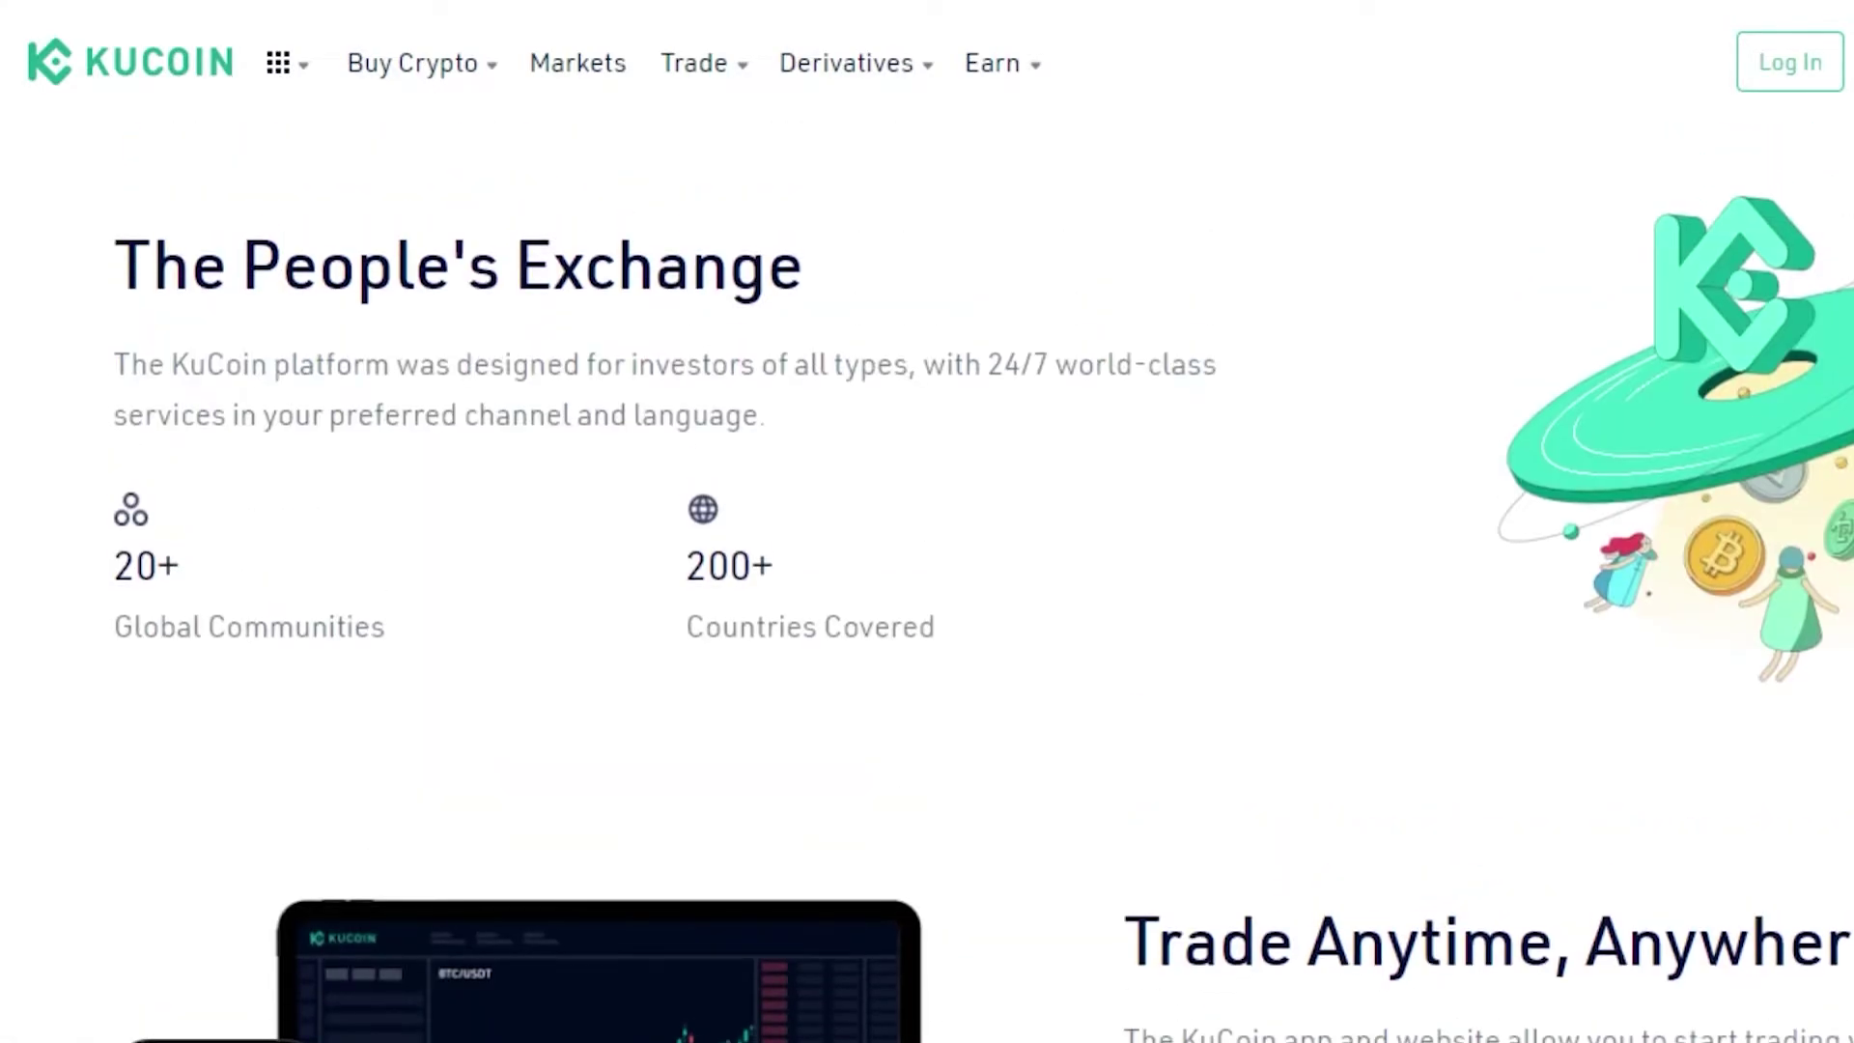
scroll(927, 579, up, 10)
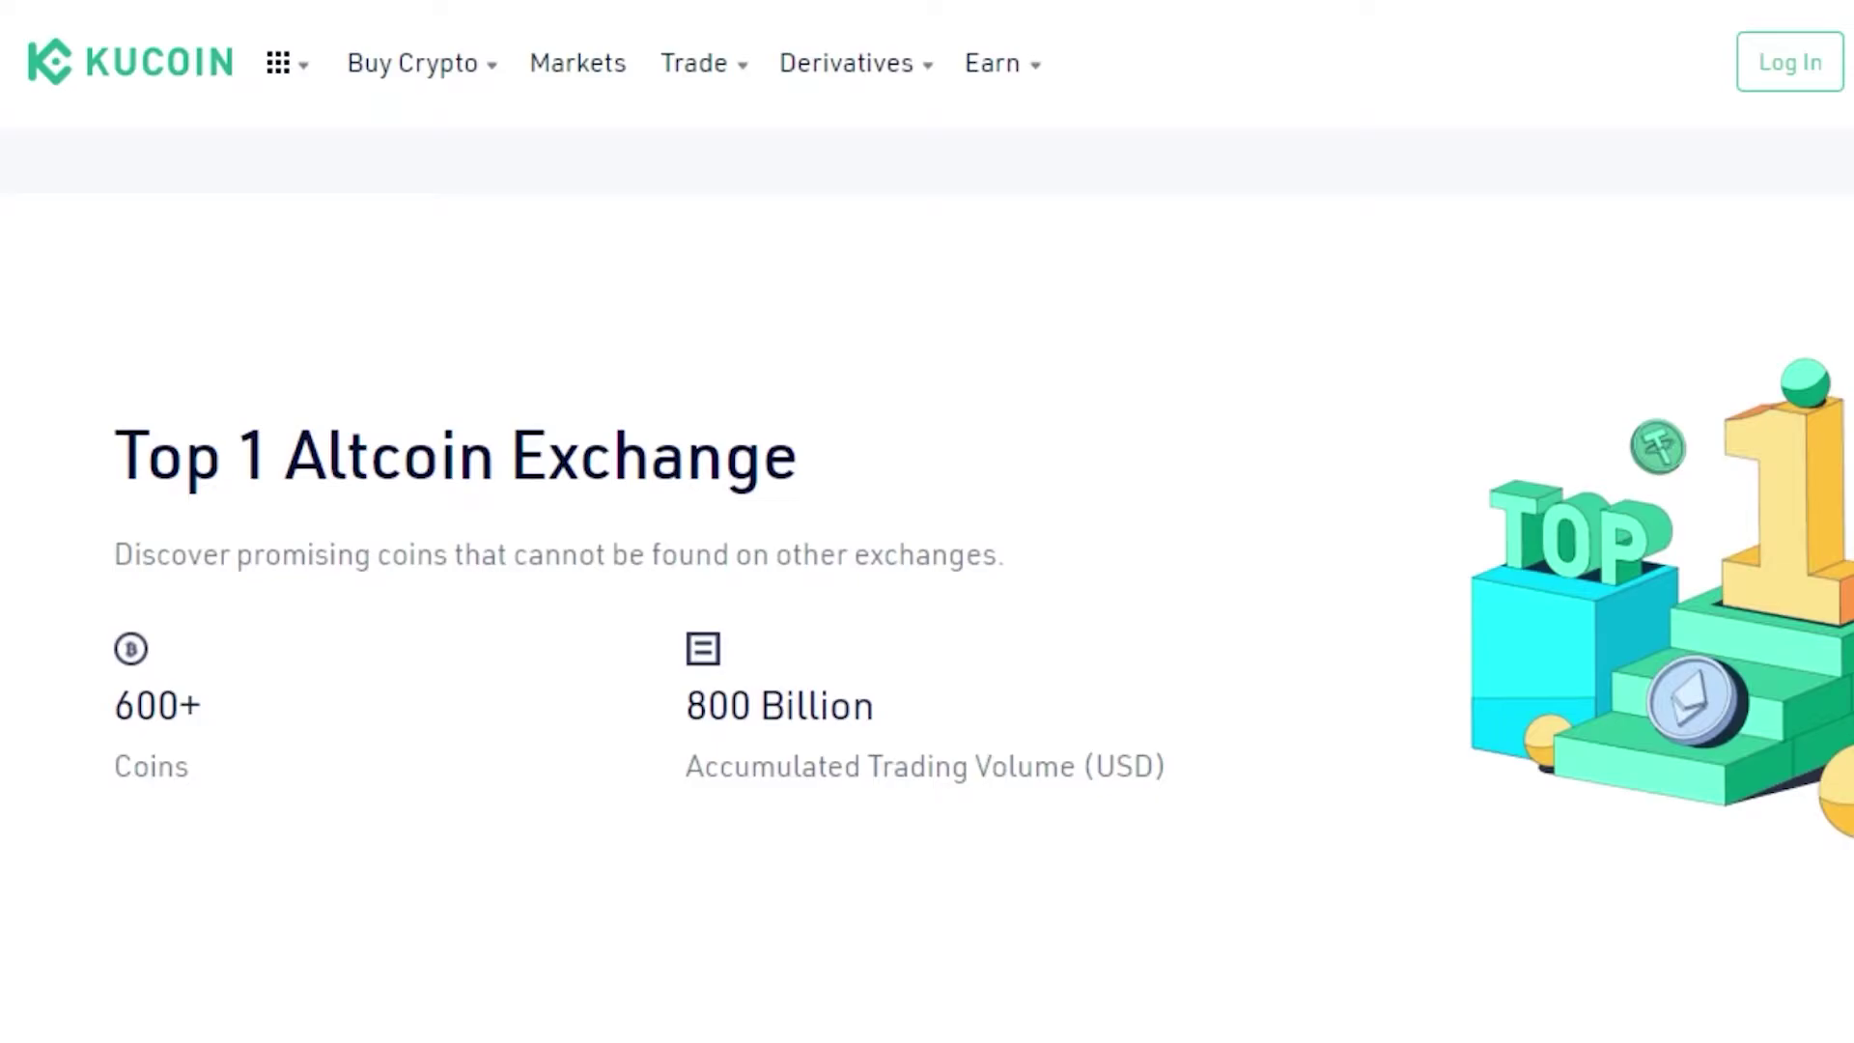
scroll(927, 579, up, 10)
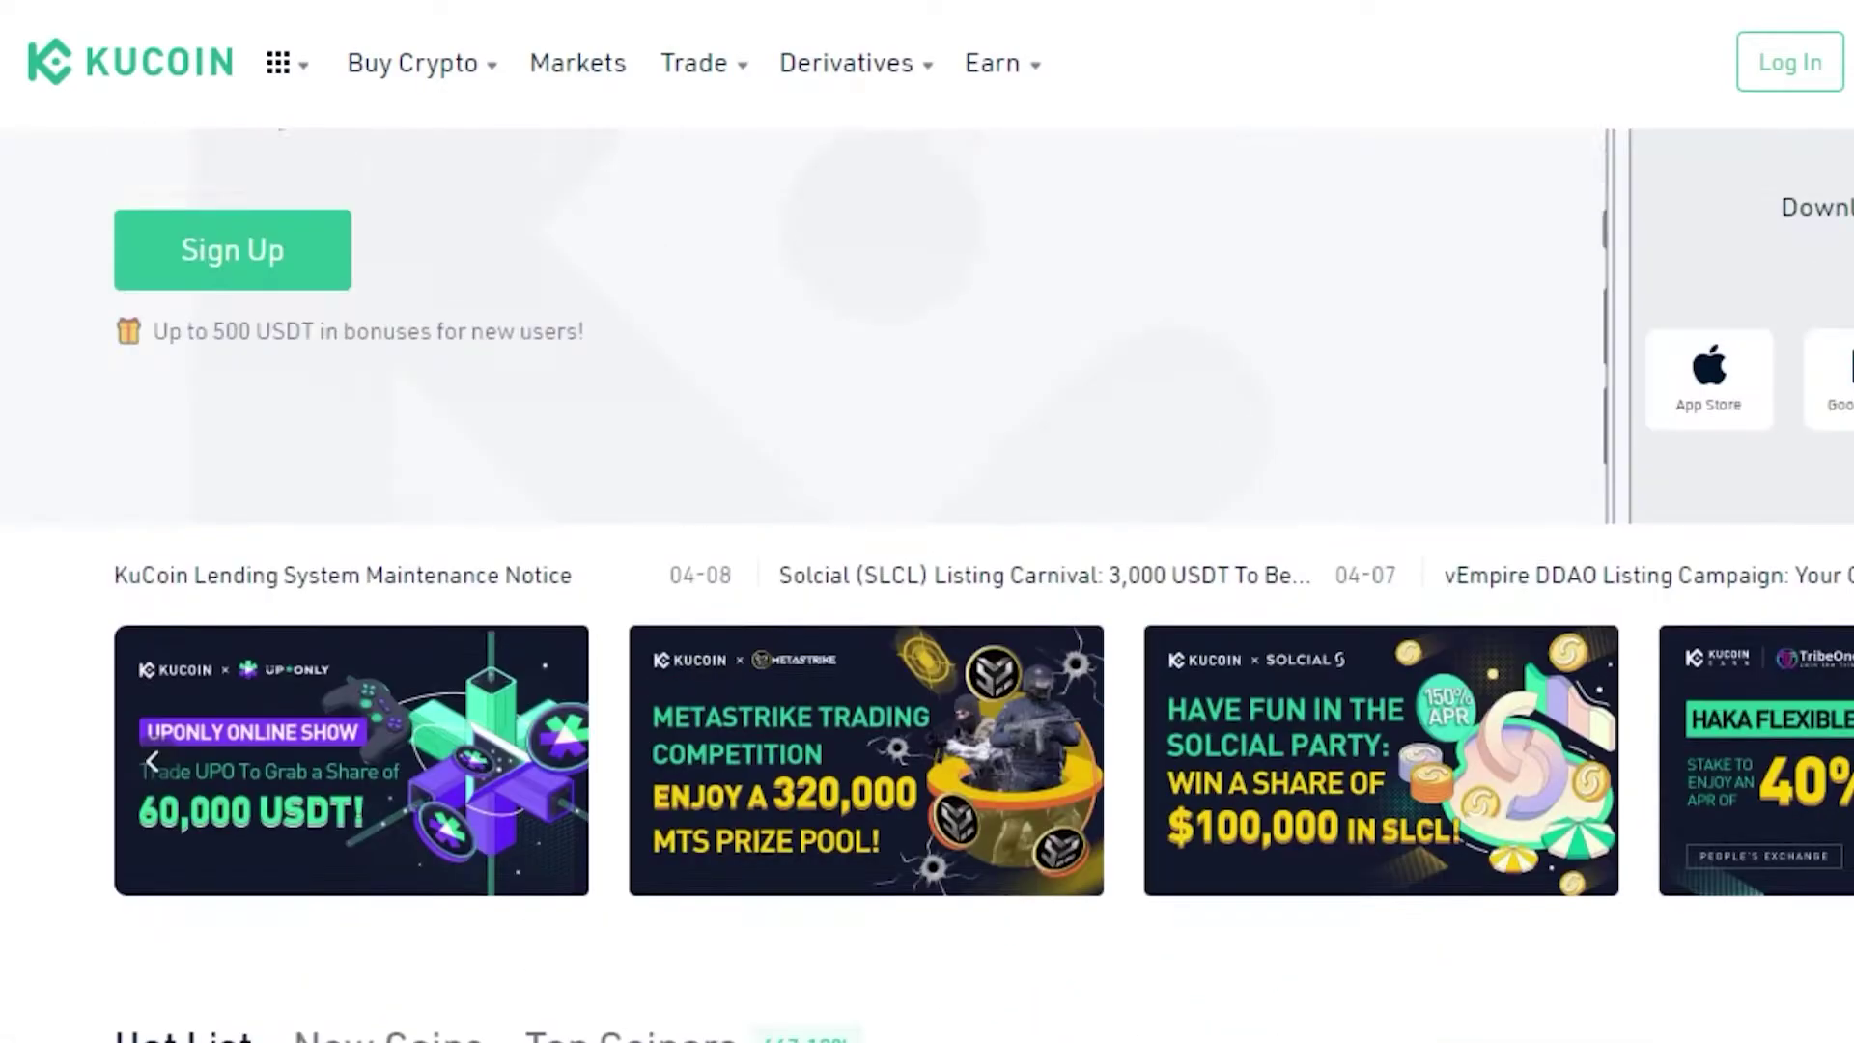
scroll(926, 579, up, 3)
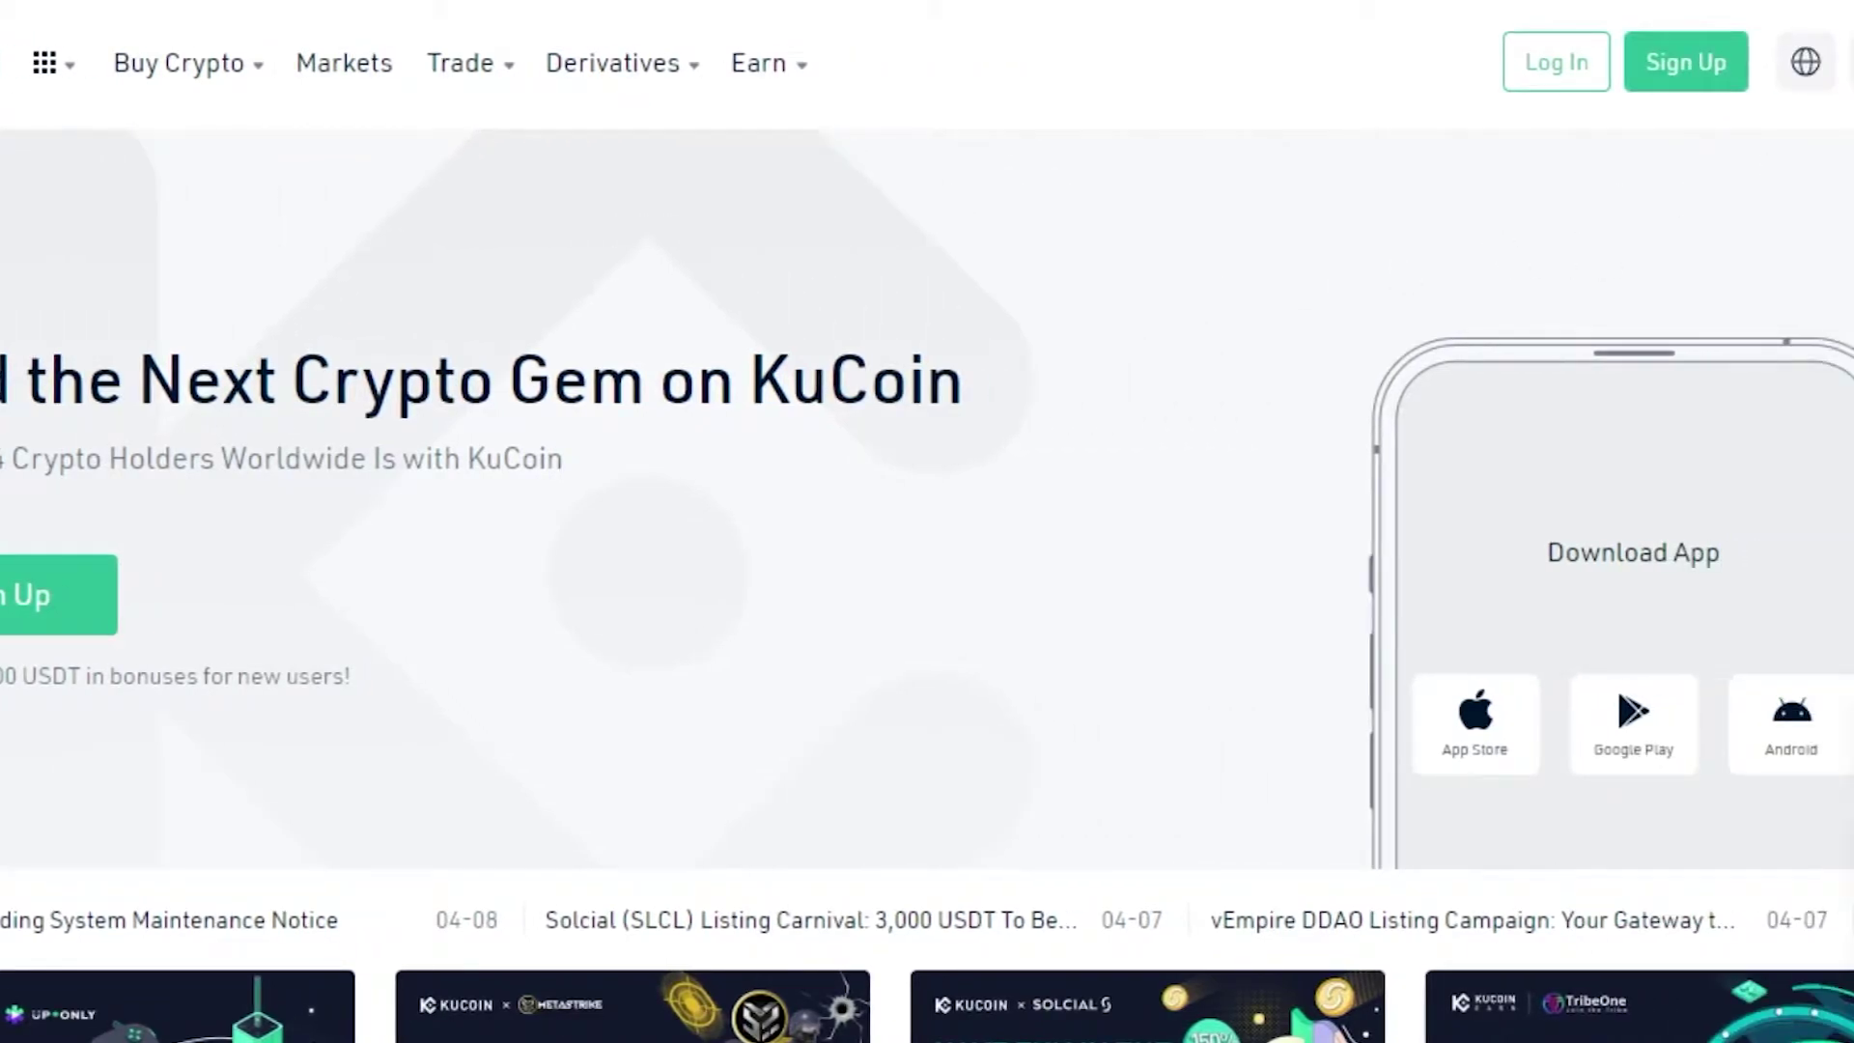
Open the account sign-up form from the homepage
scroll(926, 579, down, 10)
scroll(927, 579, up, 10)
scroll(927, 579, down, 10)
scroll(927, 580, up, 3)
scroll(927, 579, up, 8)
click(1685, 64)
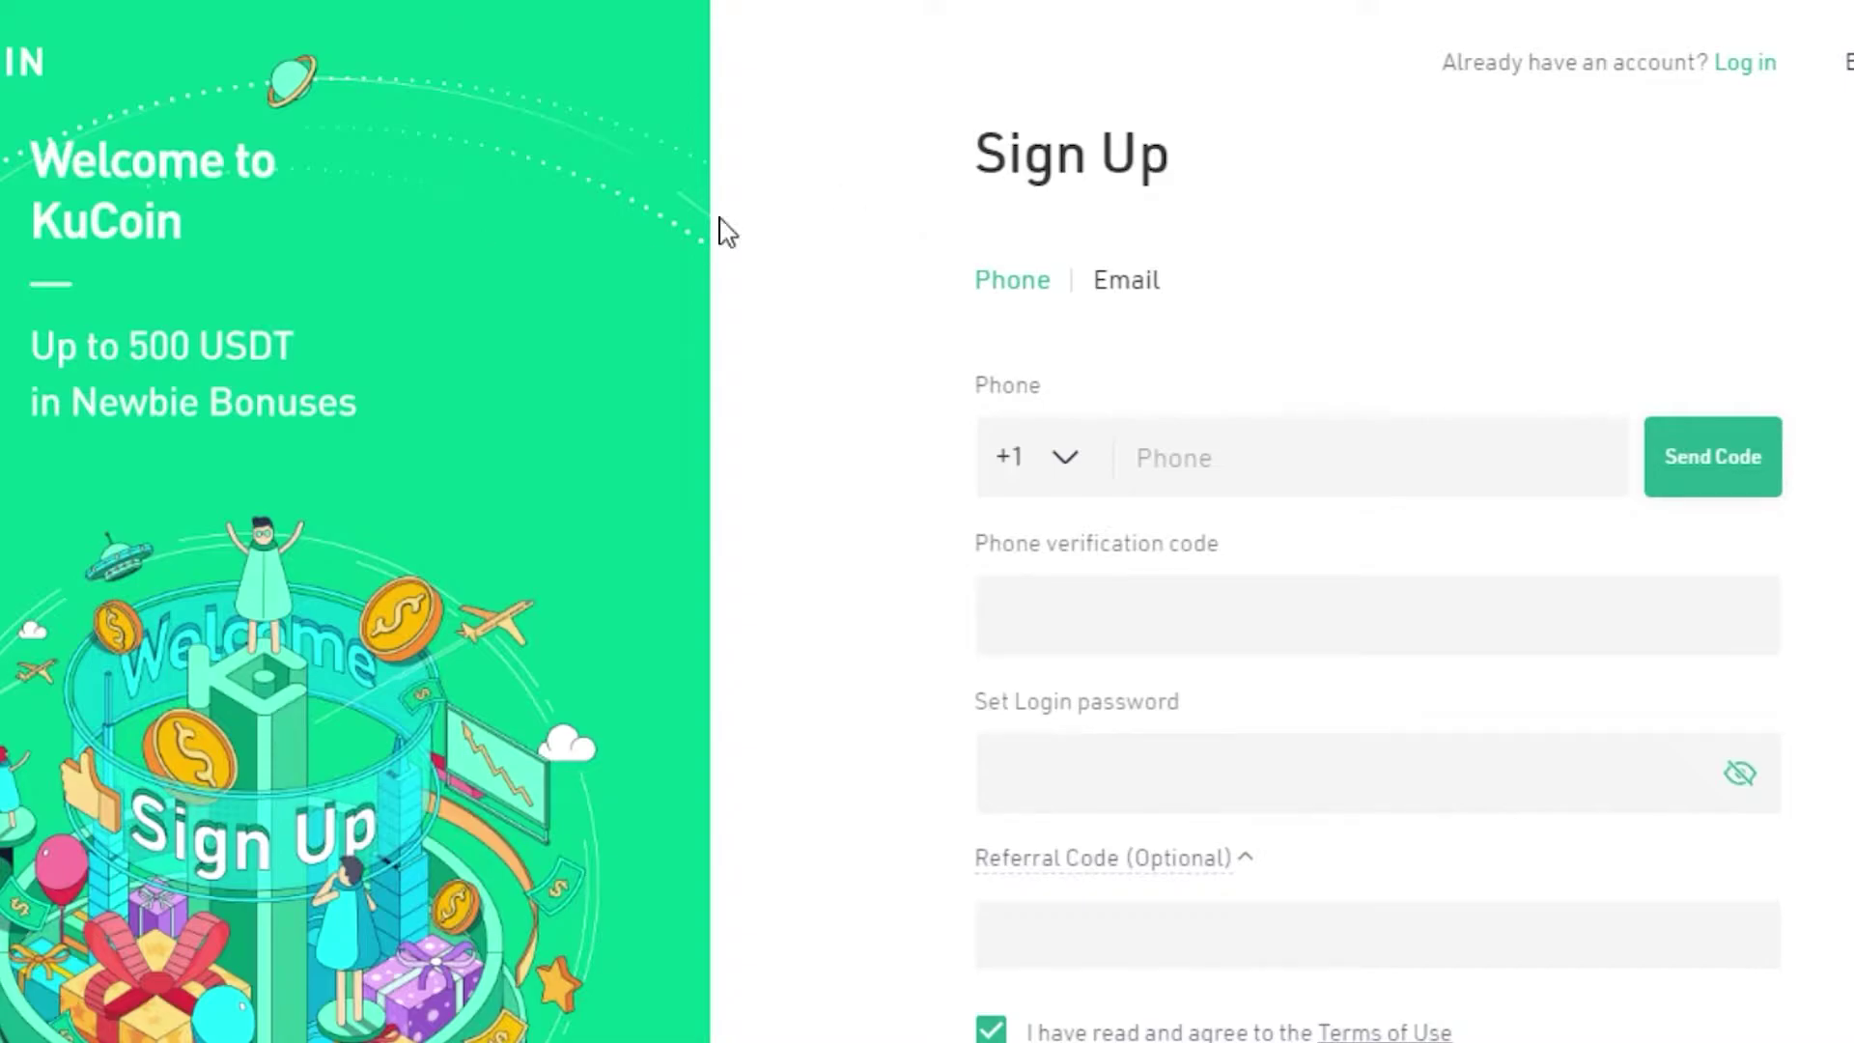
Try to submit the phone sign-up form with its required fields left empty
click(1218, 463)
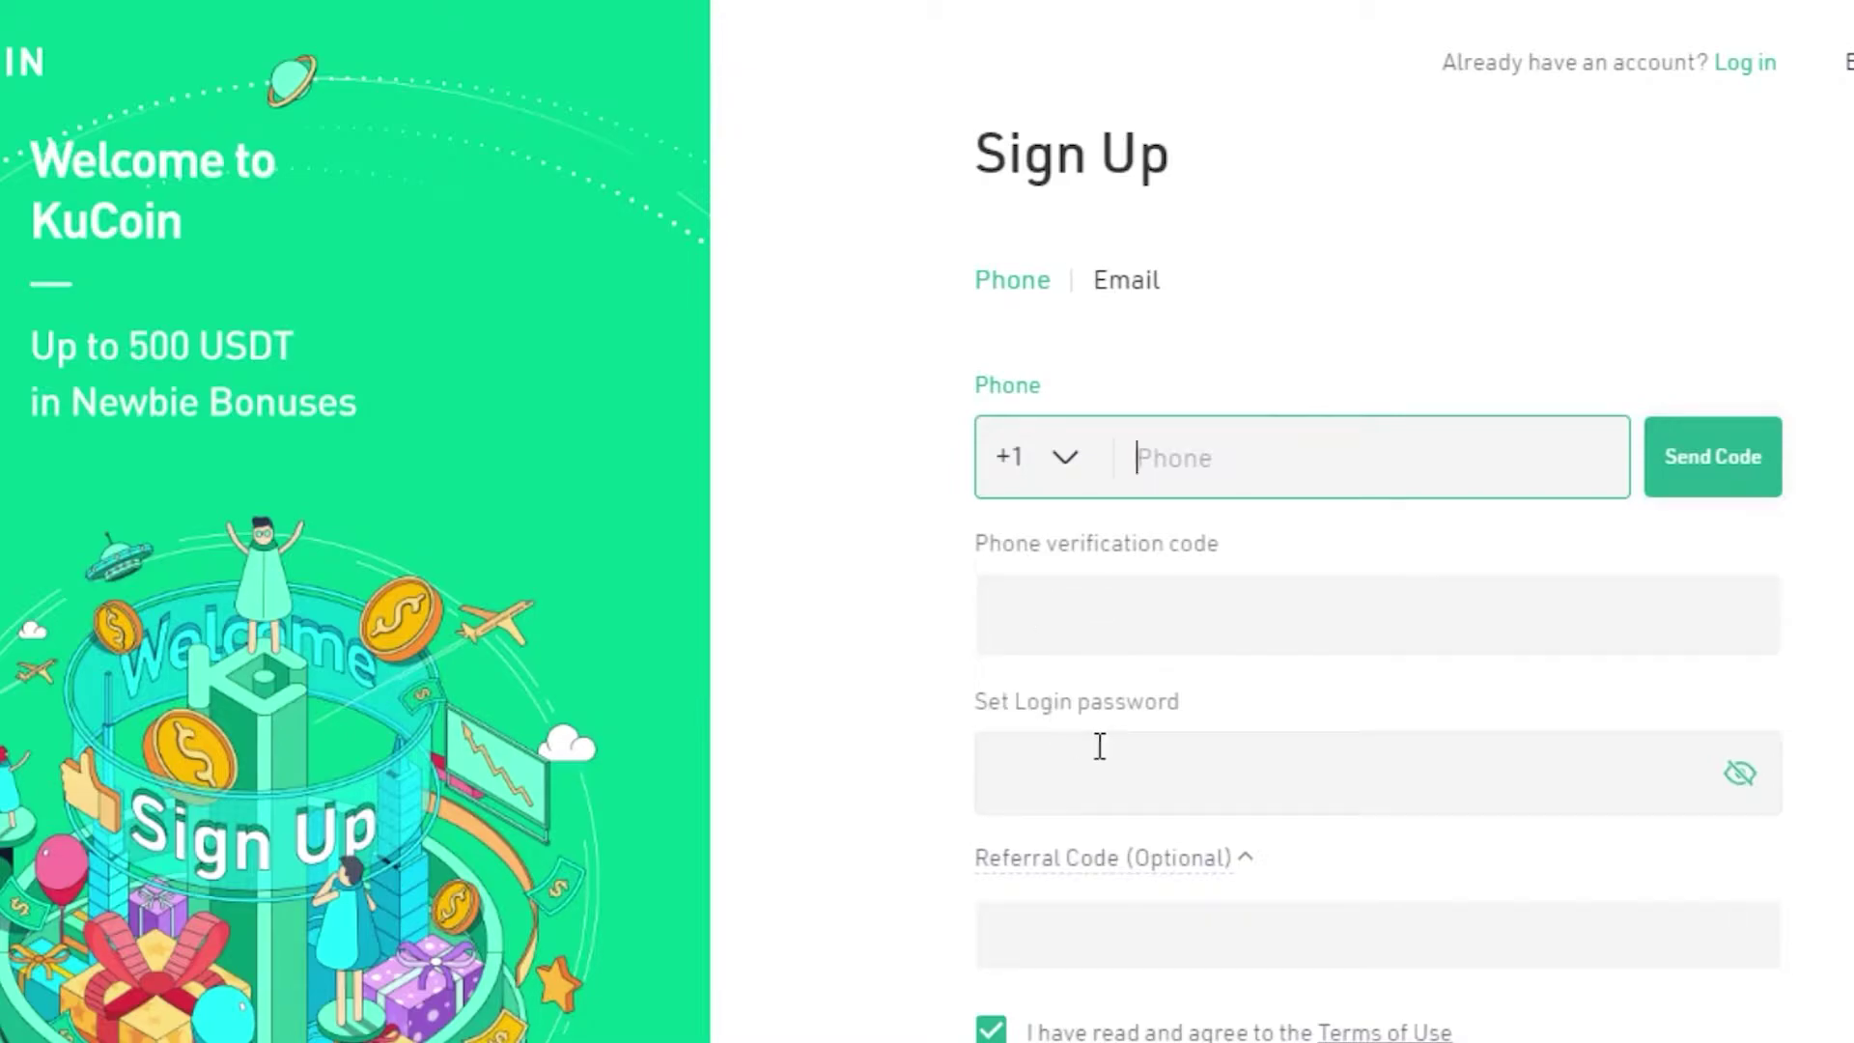
mouse_move(1034, 865)
scroll(1061, 476, down, 3)
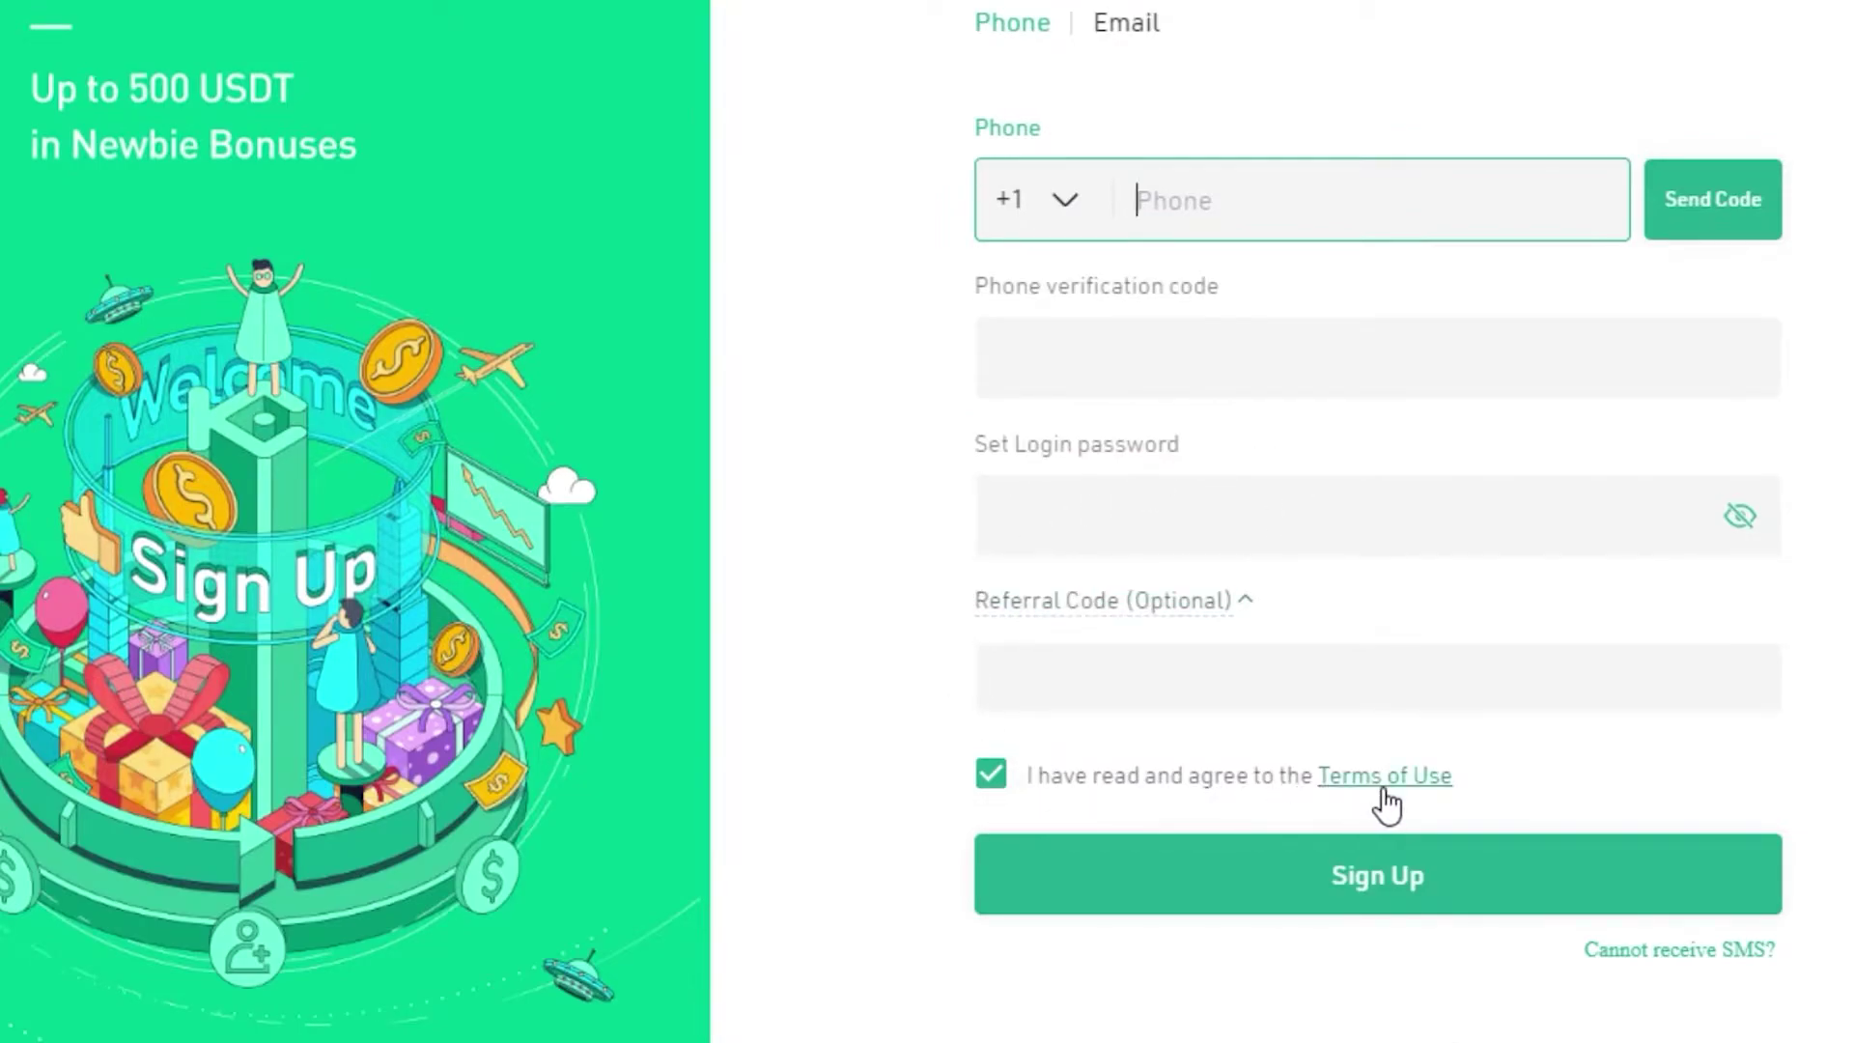
click(1236, 878)
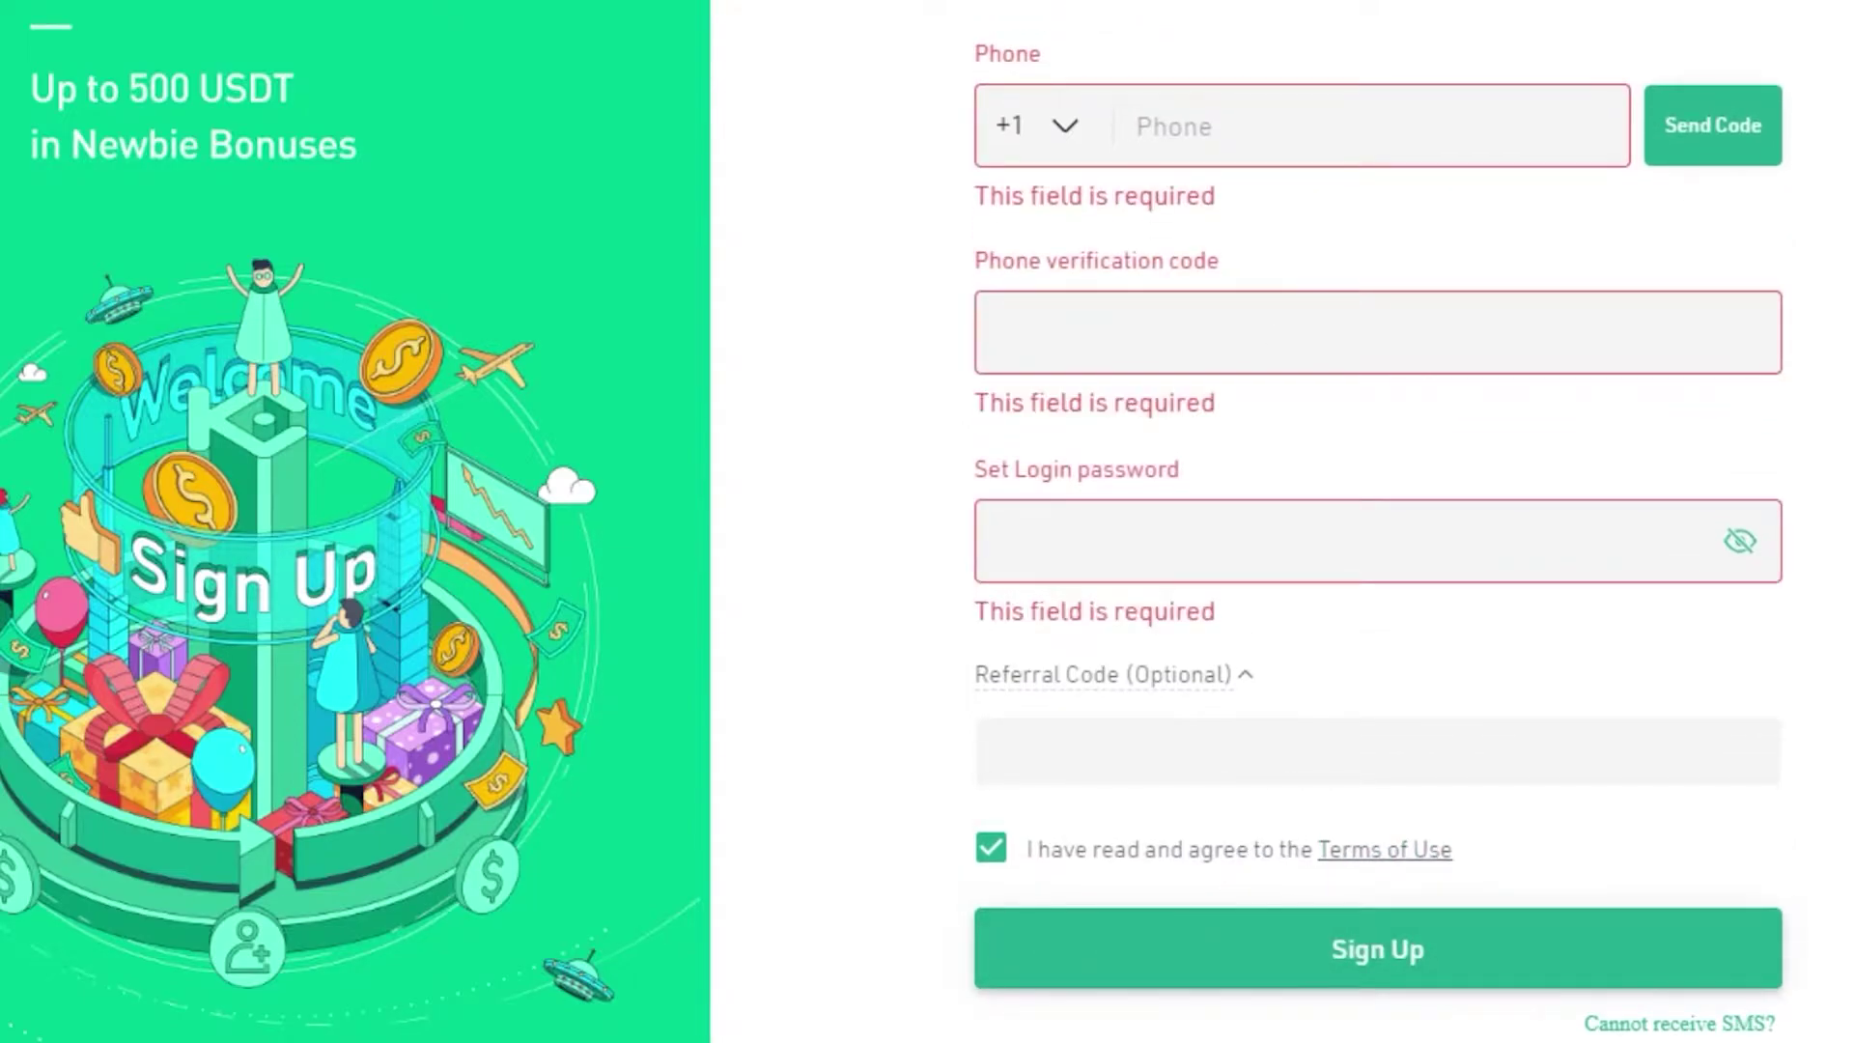
scroll(927, 521, up, 3)
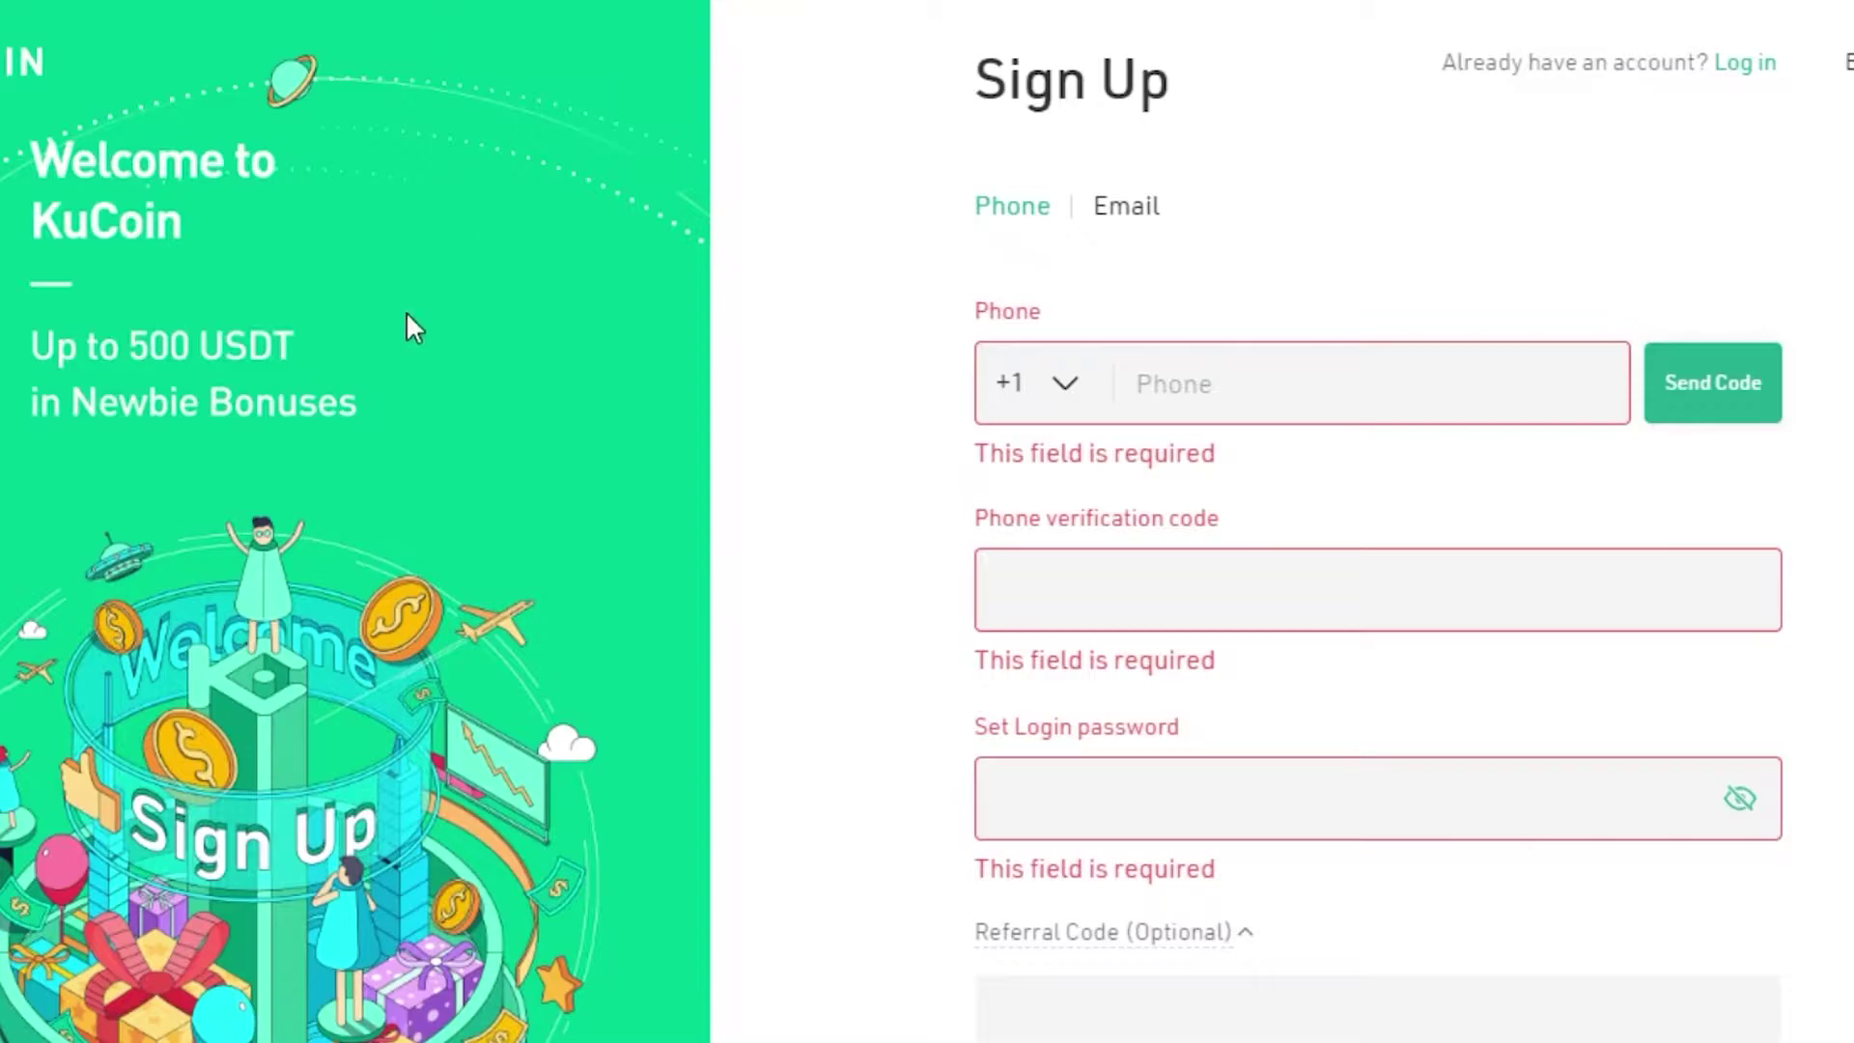
Sign up by email instead, filling in the email address, email verification code and login password, and submit the registration
click(1132, 218)
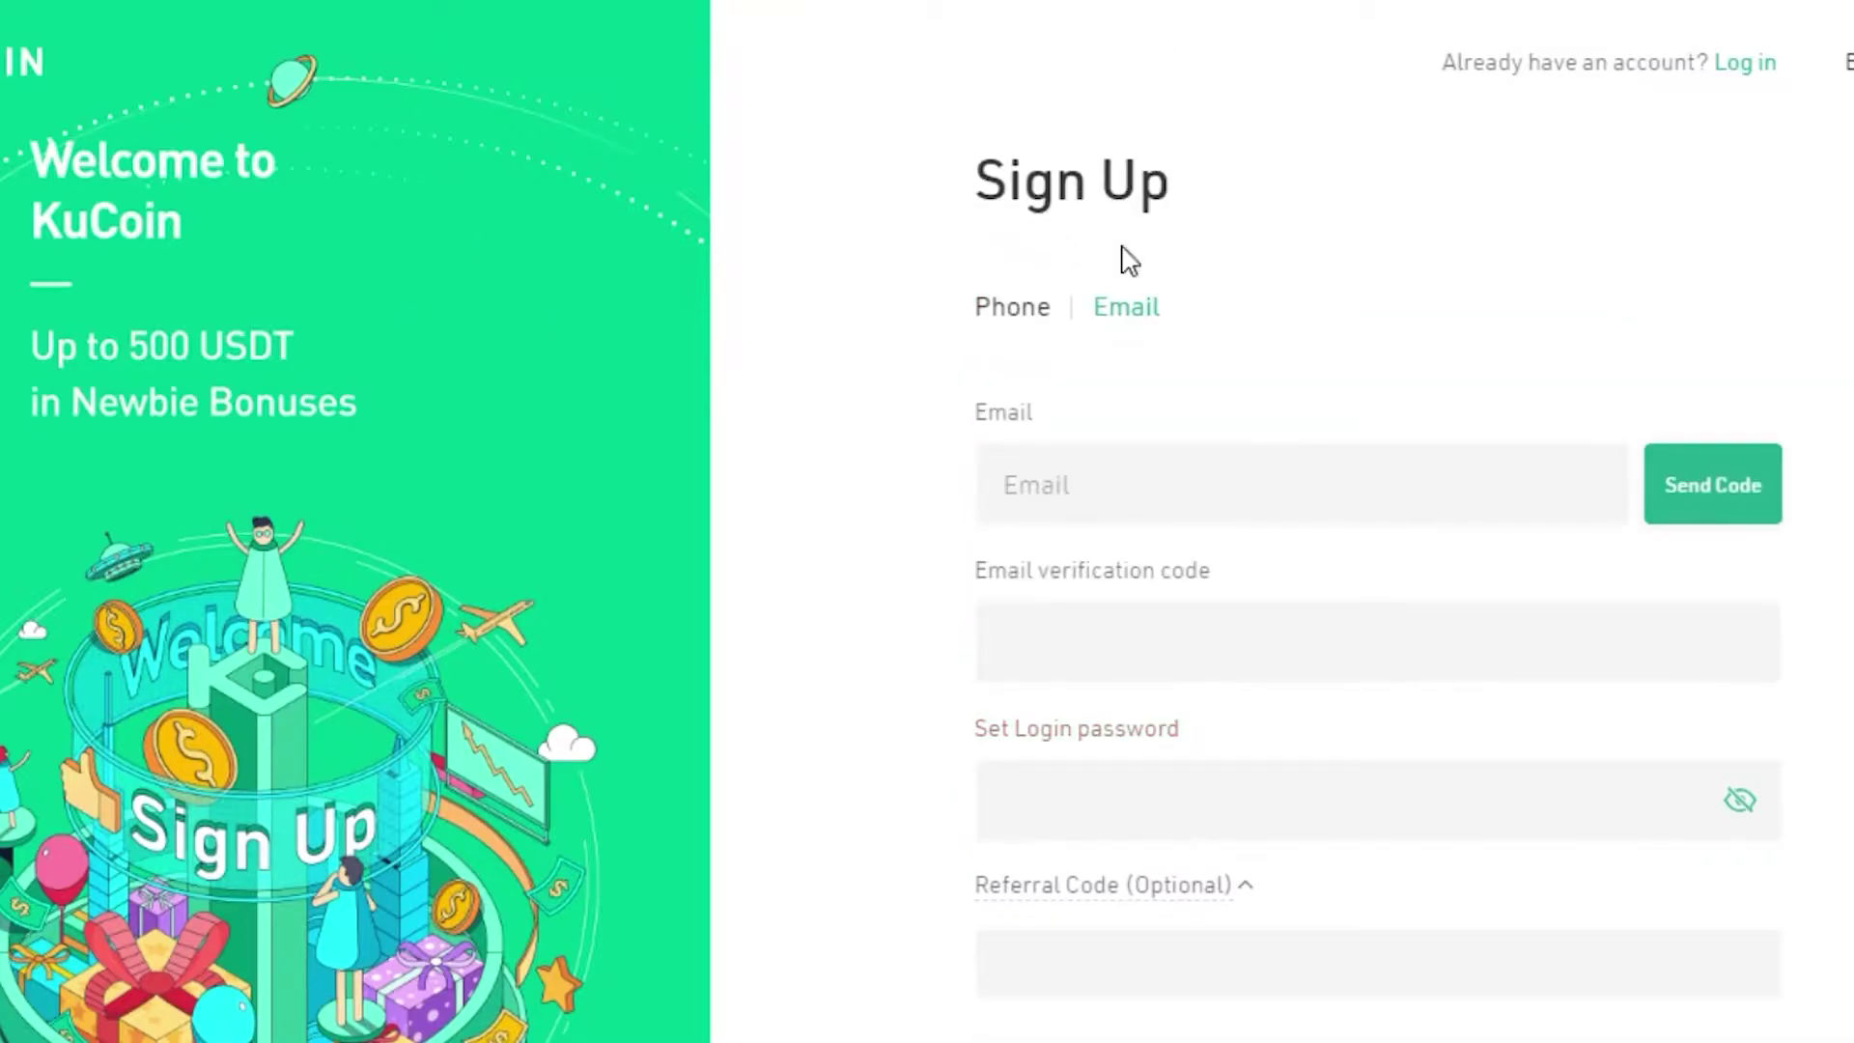
click(1188, 497)
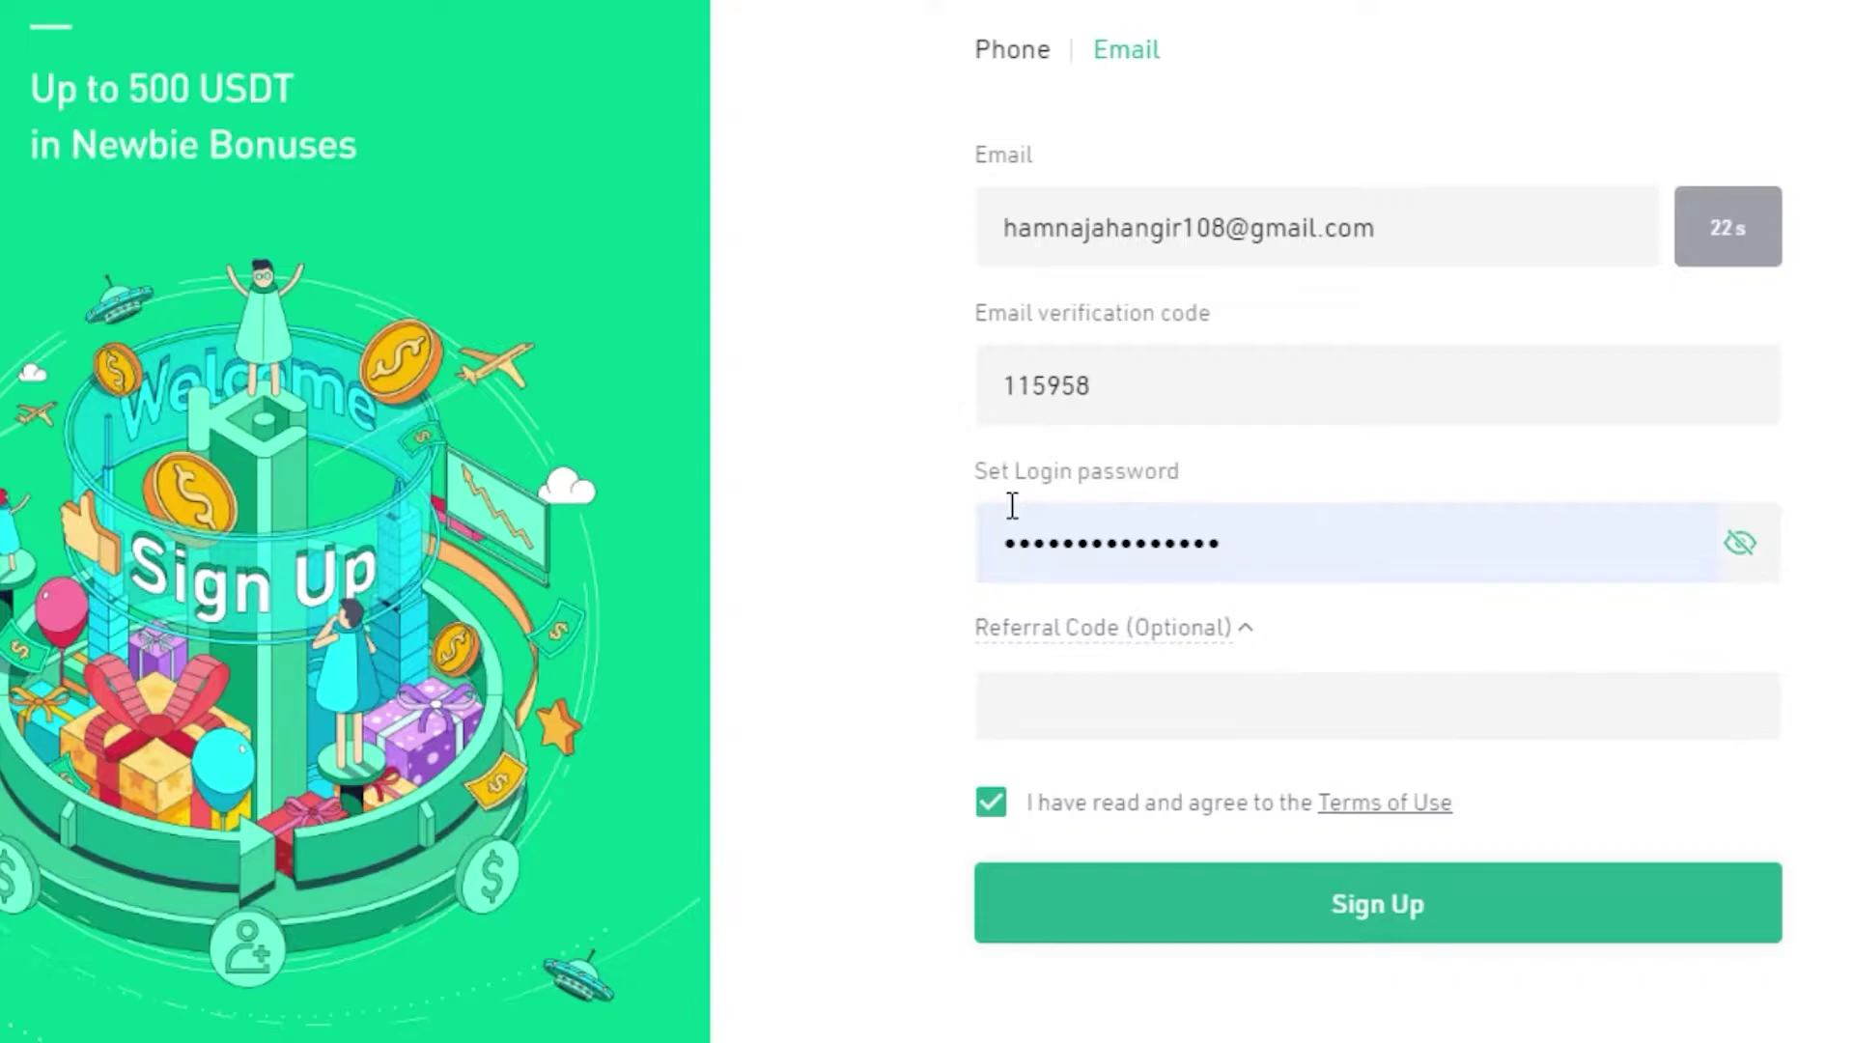
click(1230, 901)
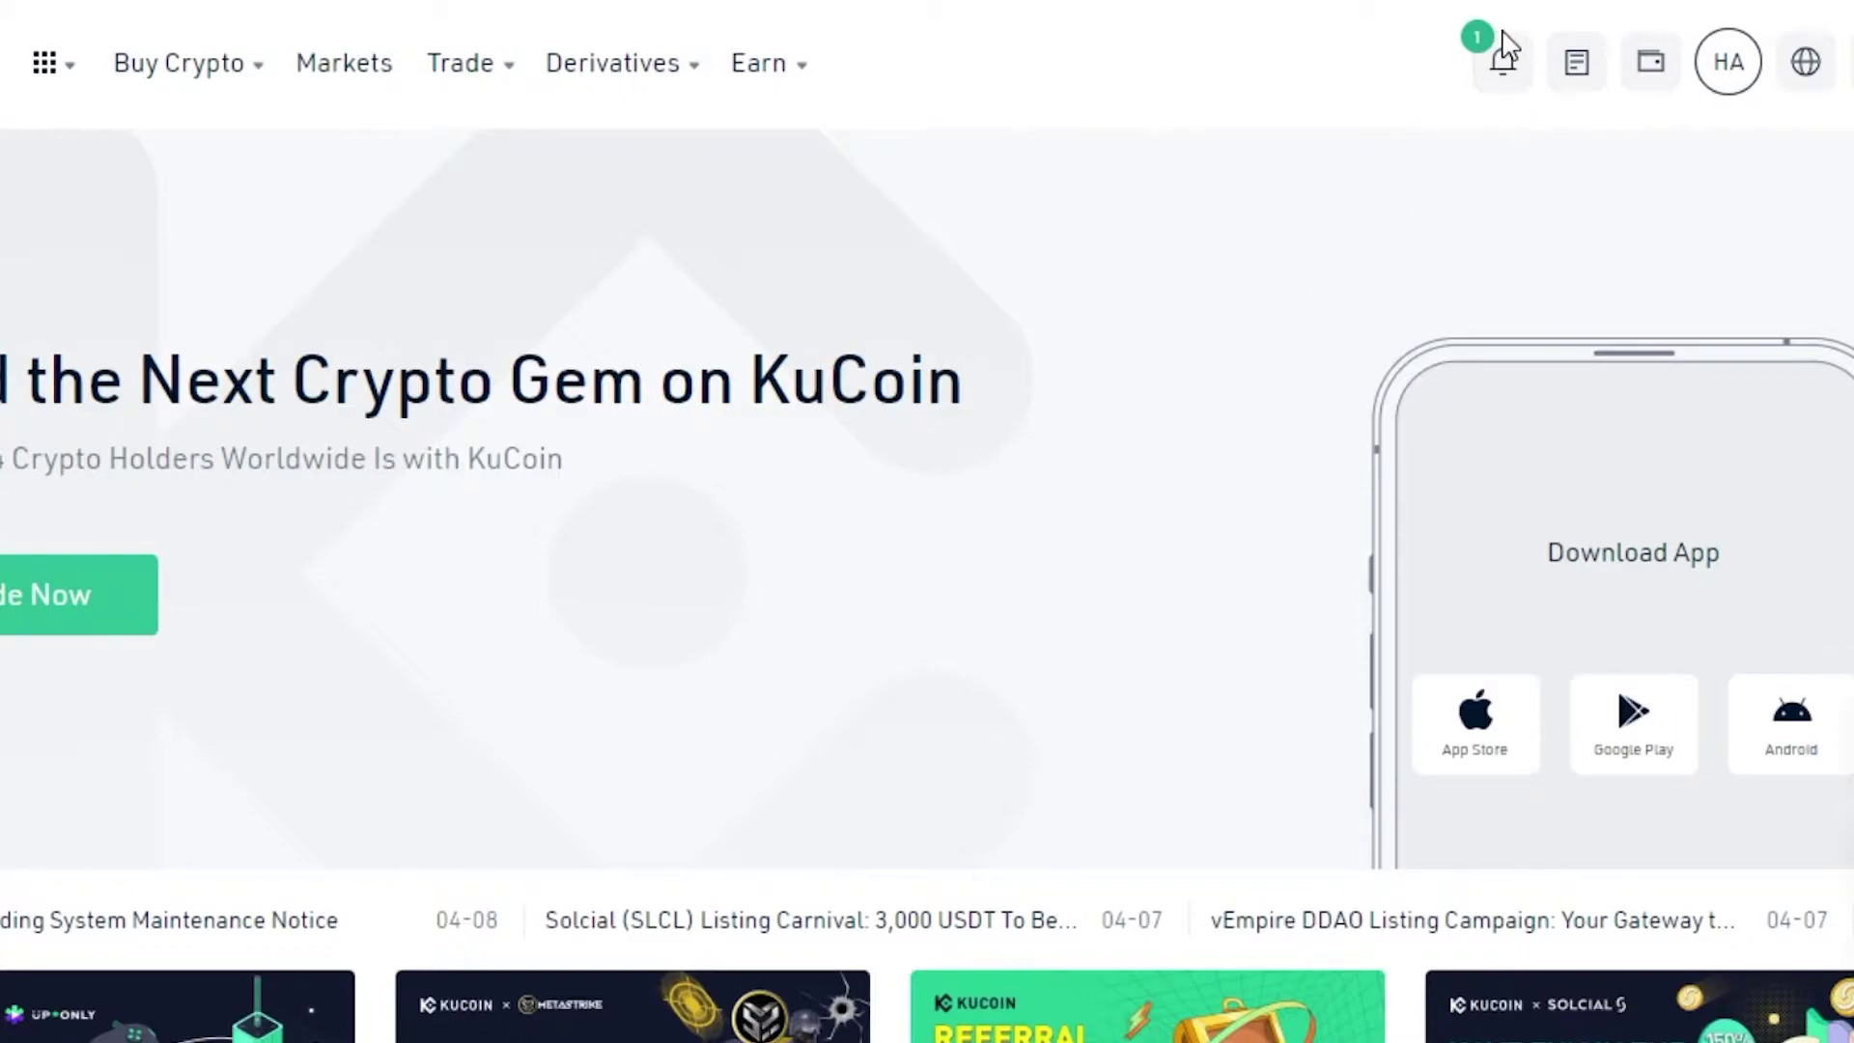
Examine the account's order options and look through the signed-in homepage's Hot List coin prices, getting-started steps and exchange sections
mouse_move(1580, 77)
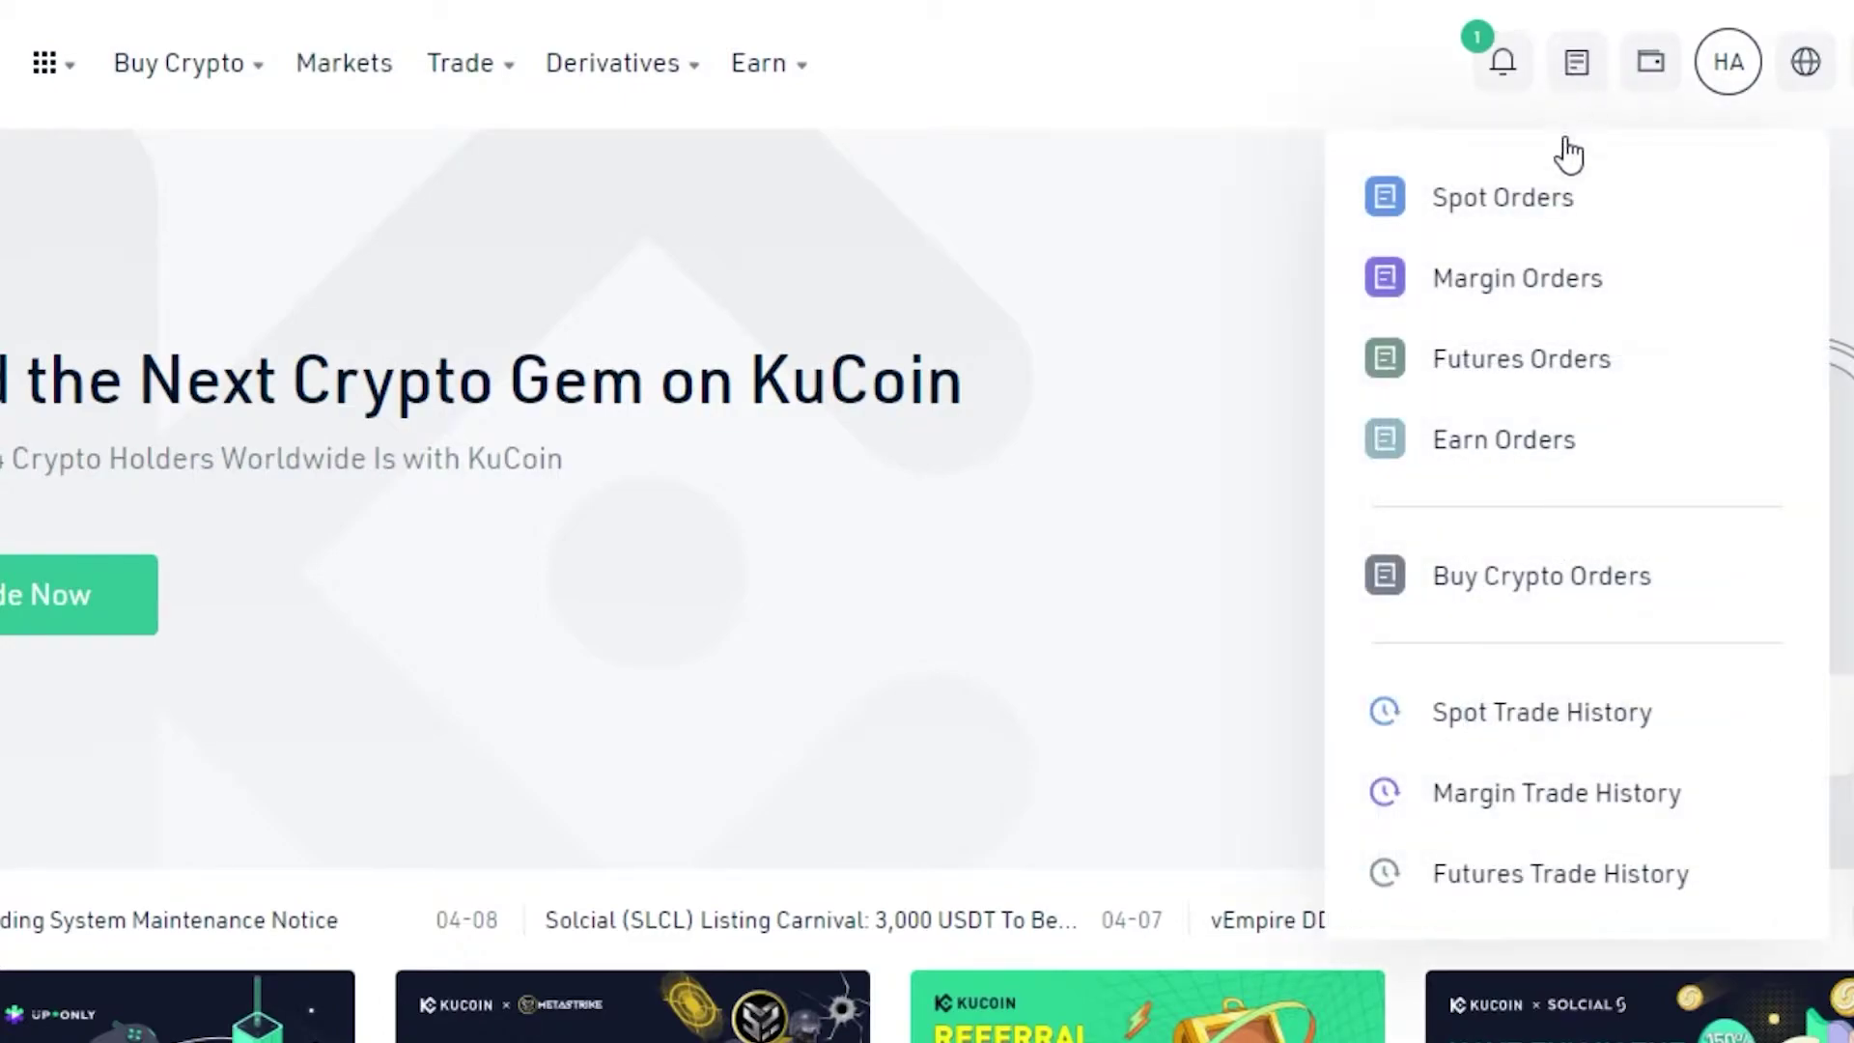
mouse_move(1497, 76)
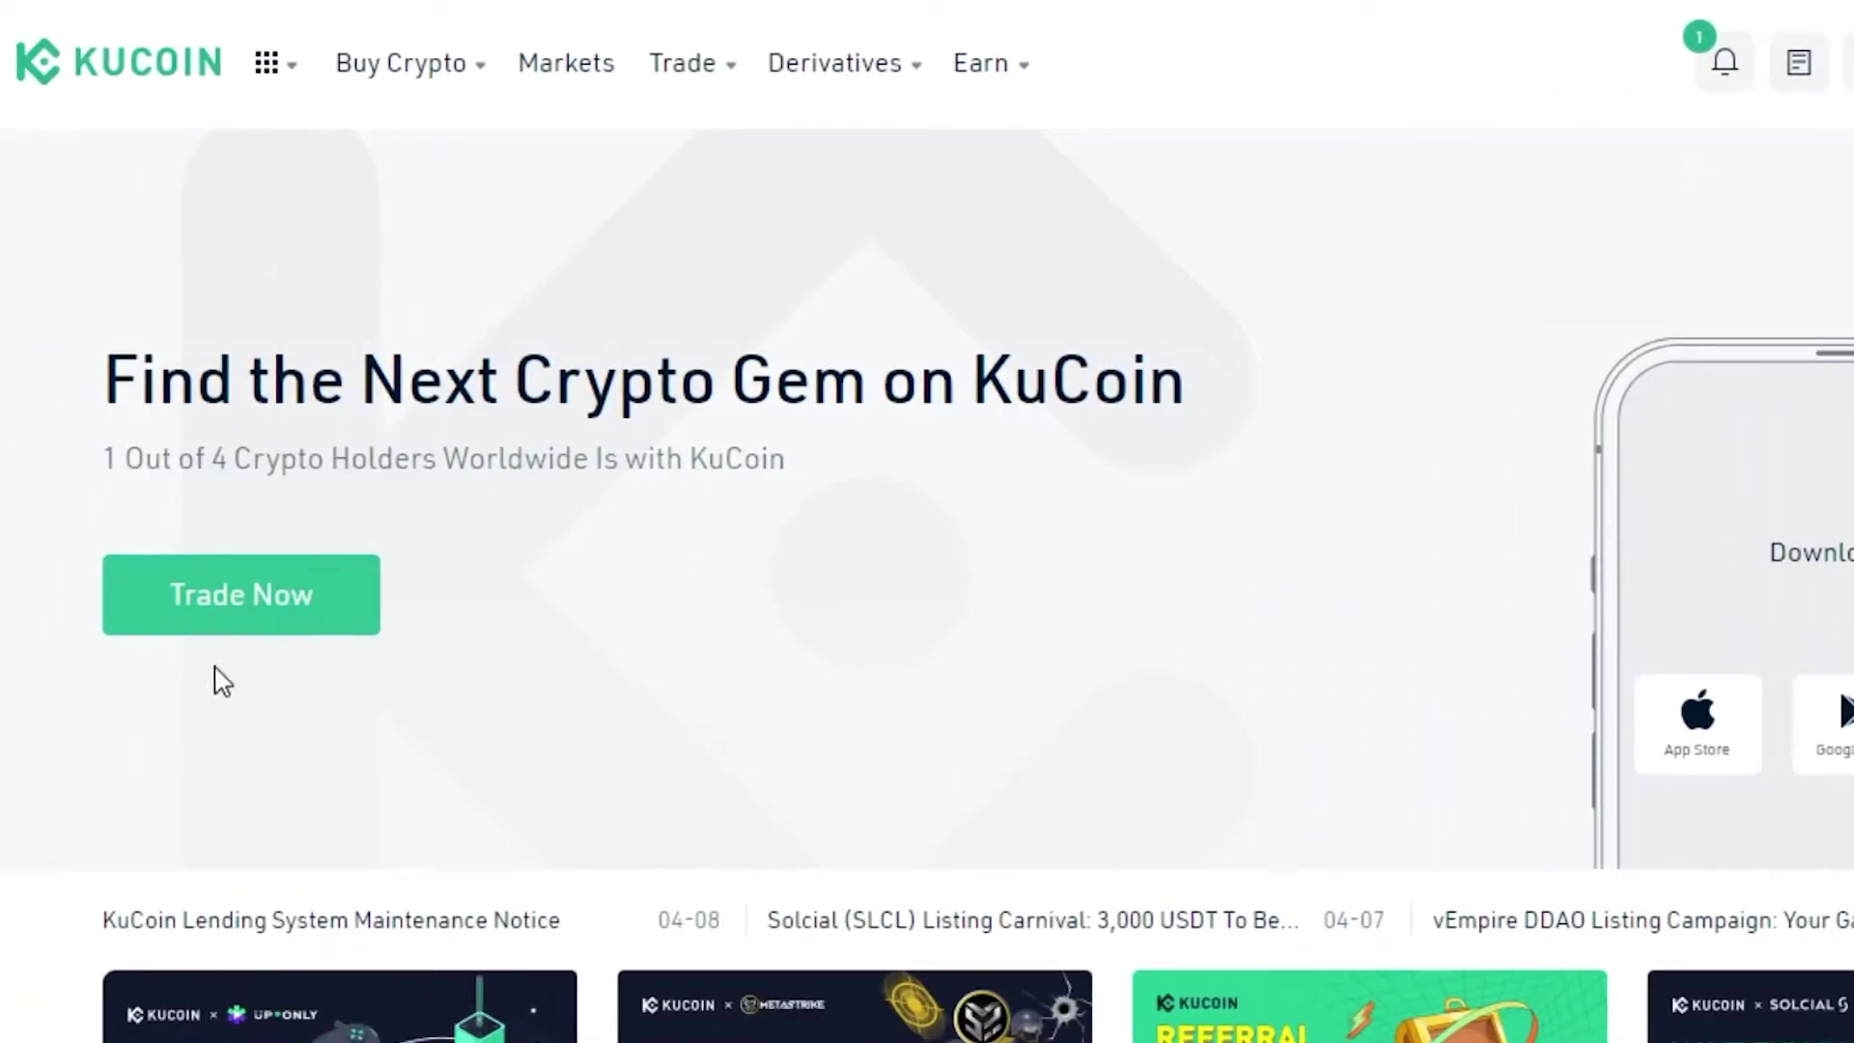
scroll(91, 732, down, 1)
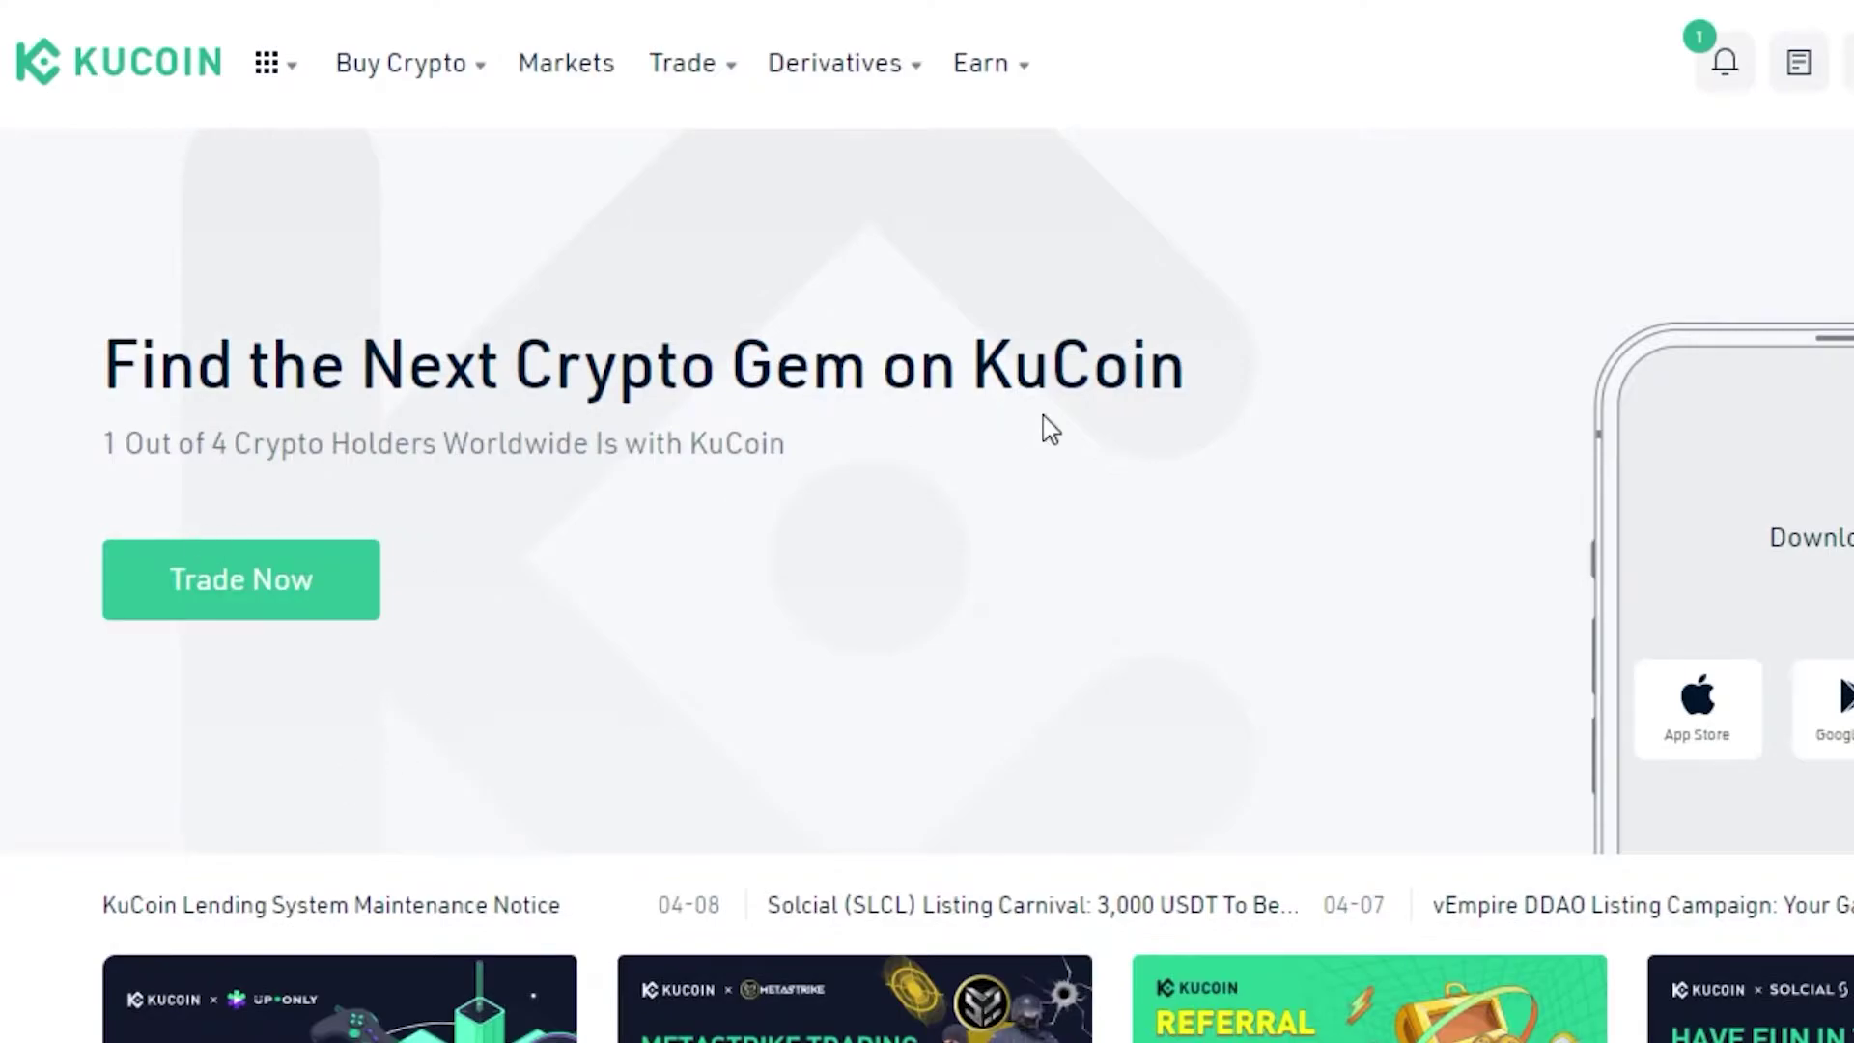
scroll(927, 585, down, 10)
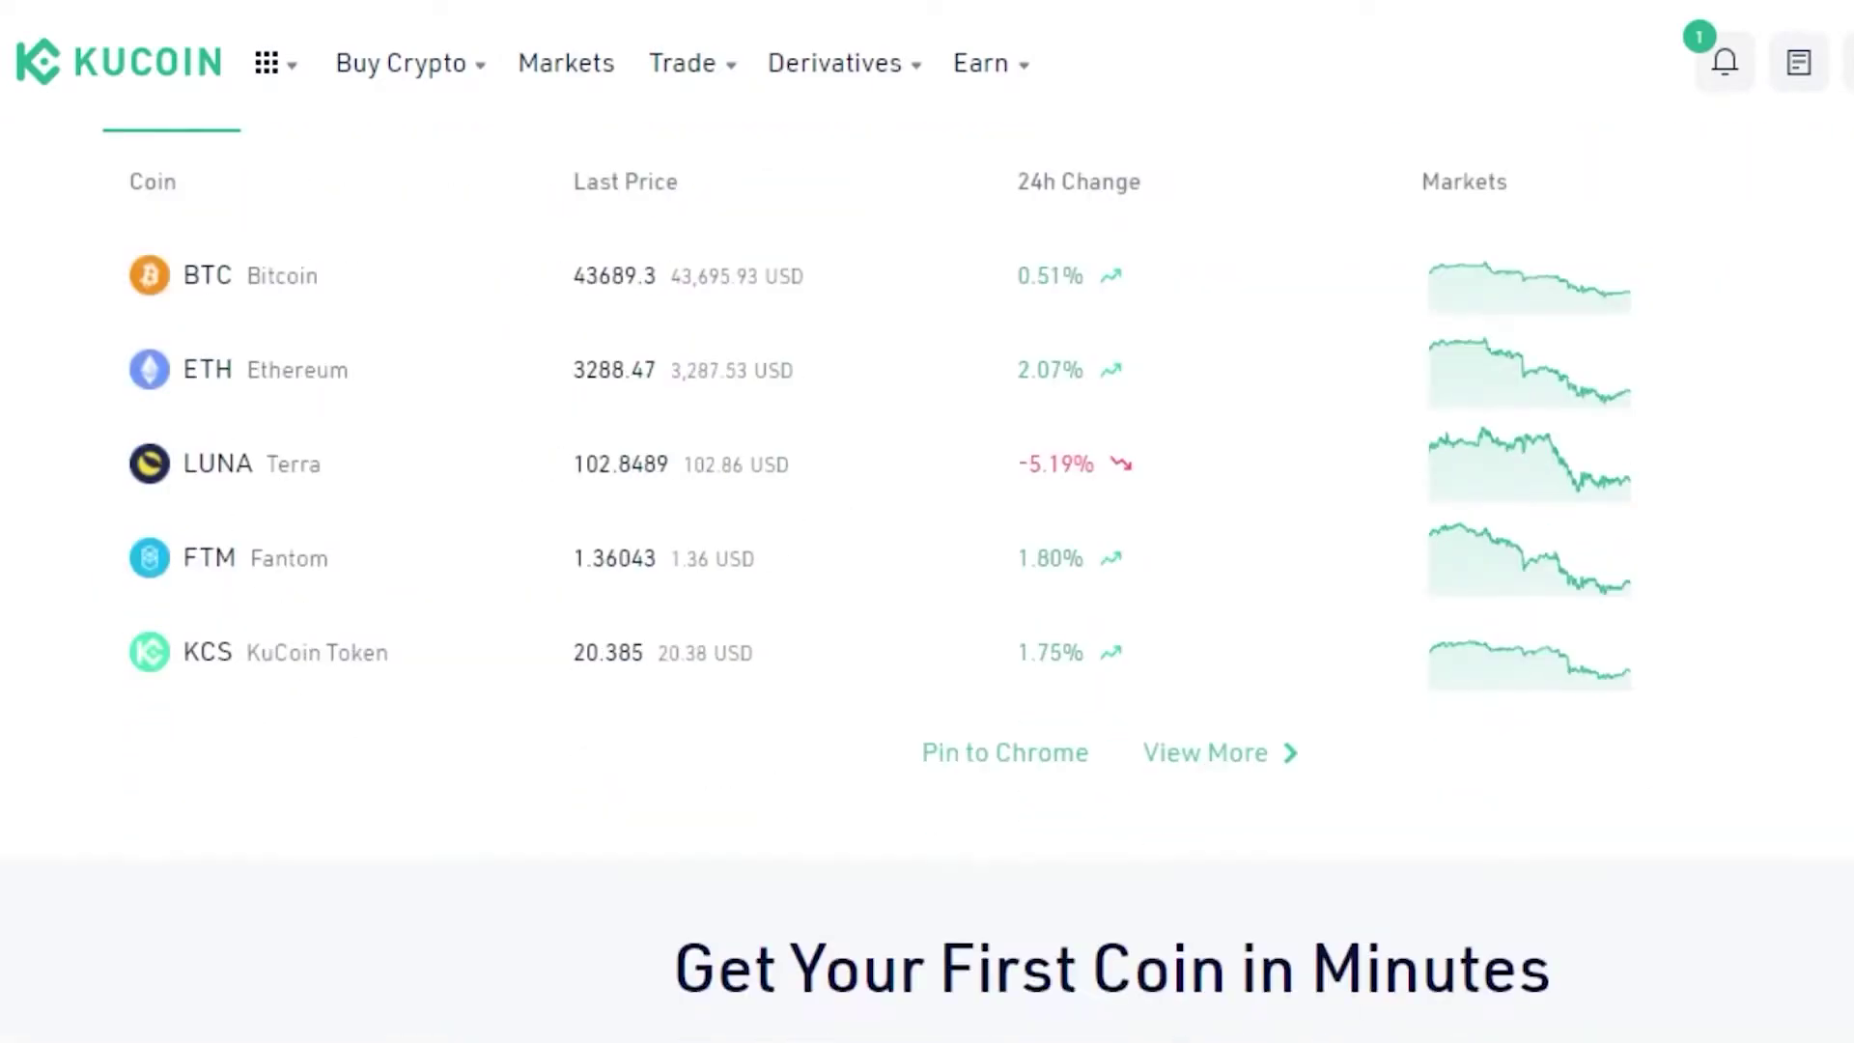
scroll(927, 580, down, 2)
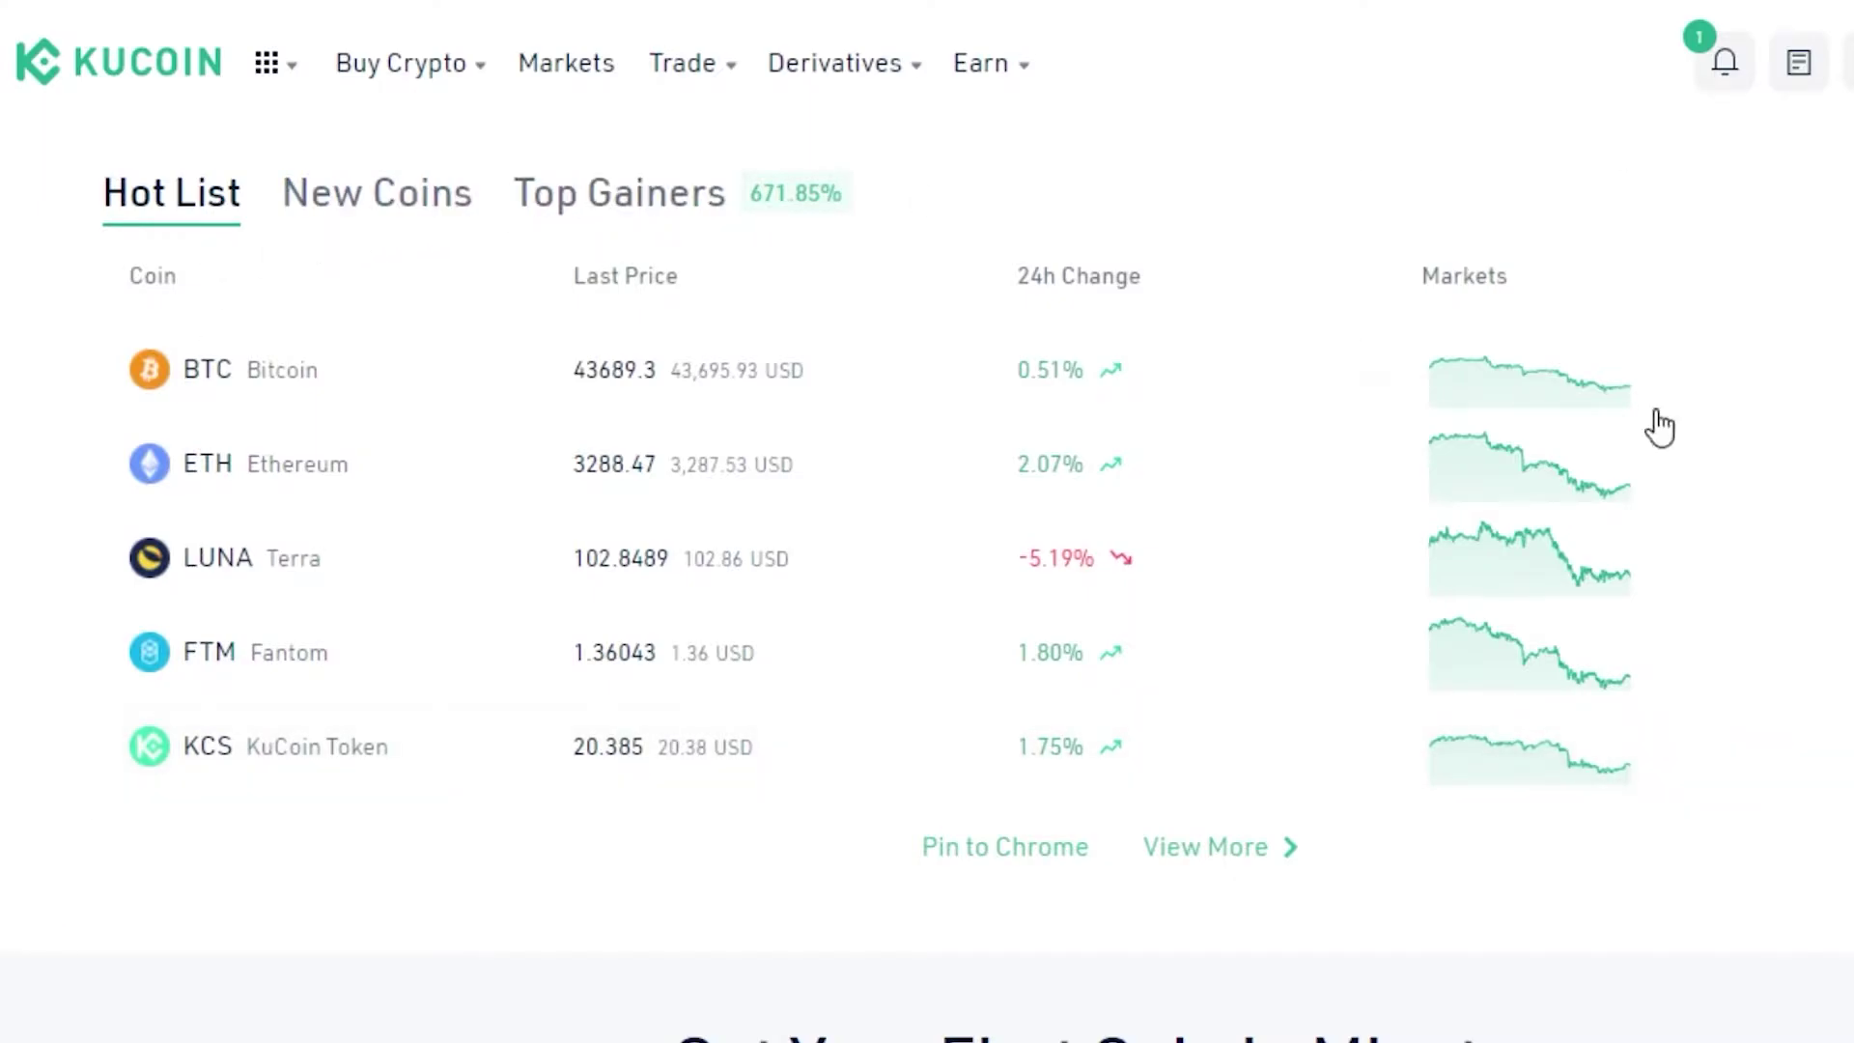
scroll(927, 579, down, 10)
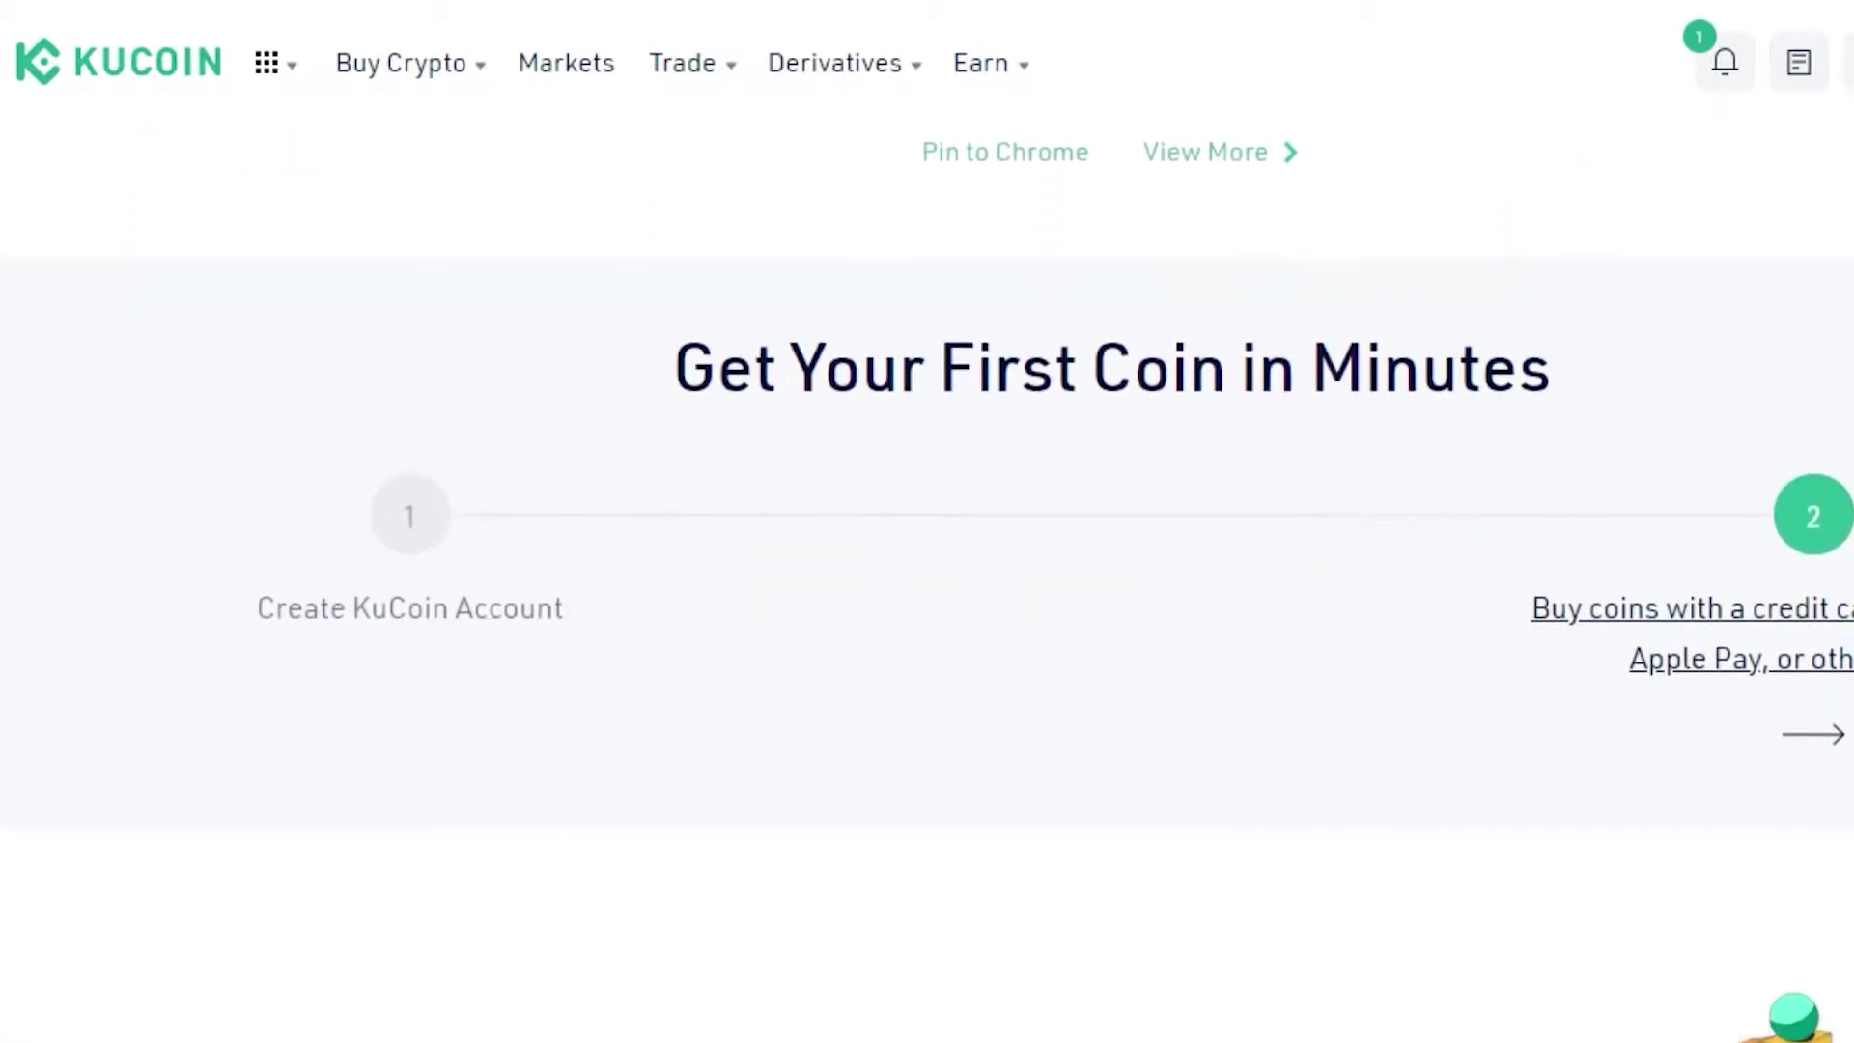
scroll(1304, 468, up, 3)
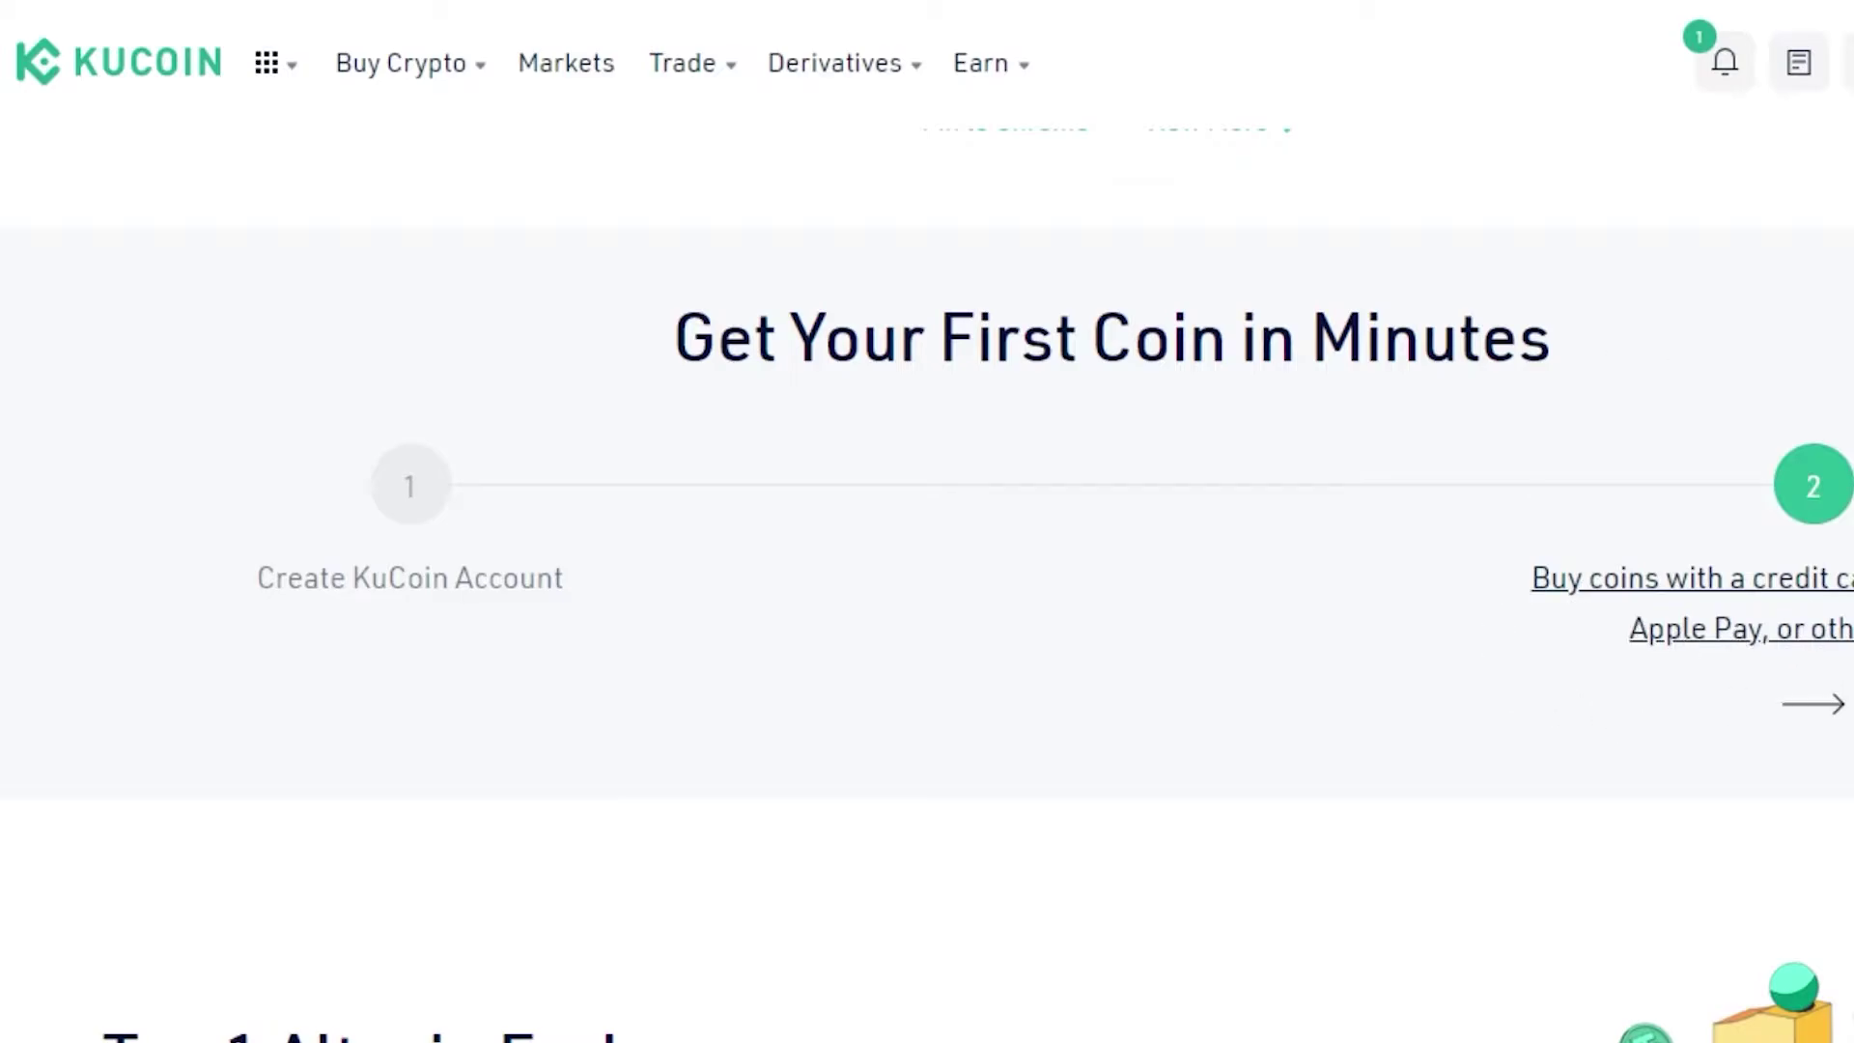
scroll(927, 580, down, 10)
scroll(926, 579, up, 2)
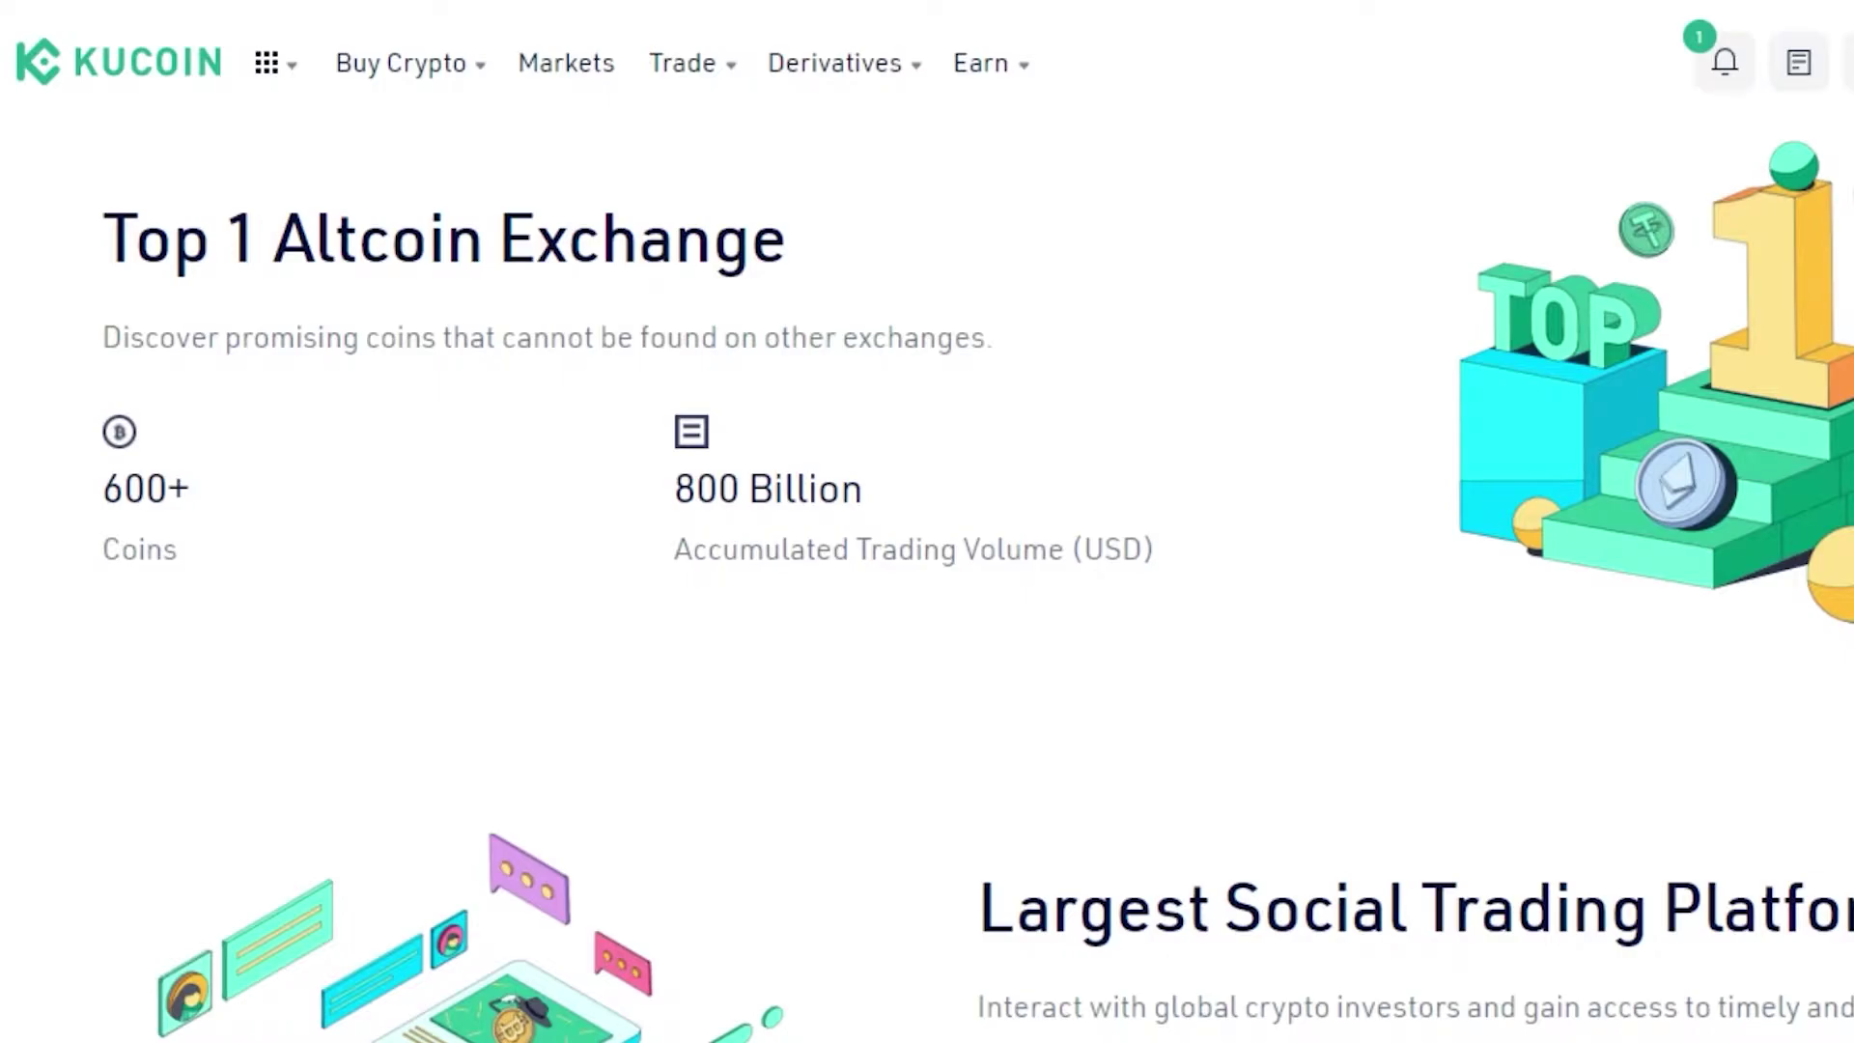
scroll(927, 579, down, 15)
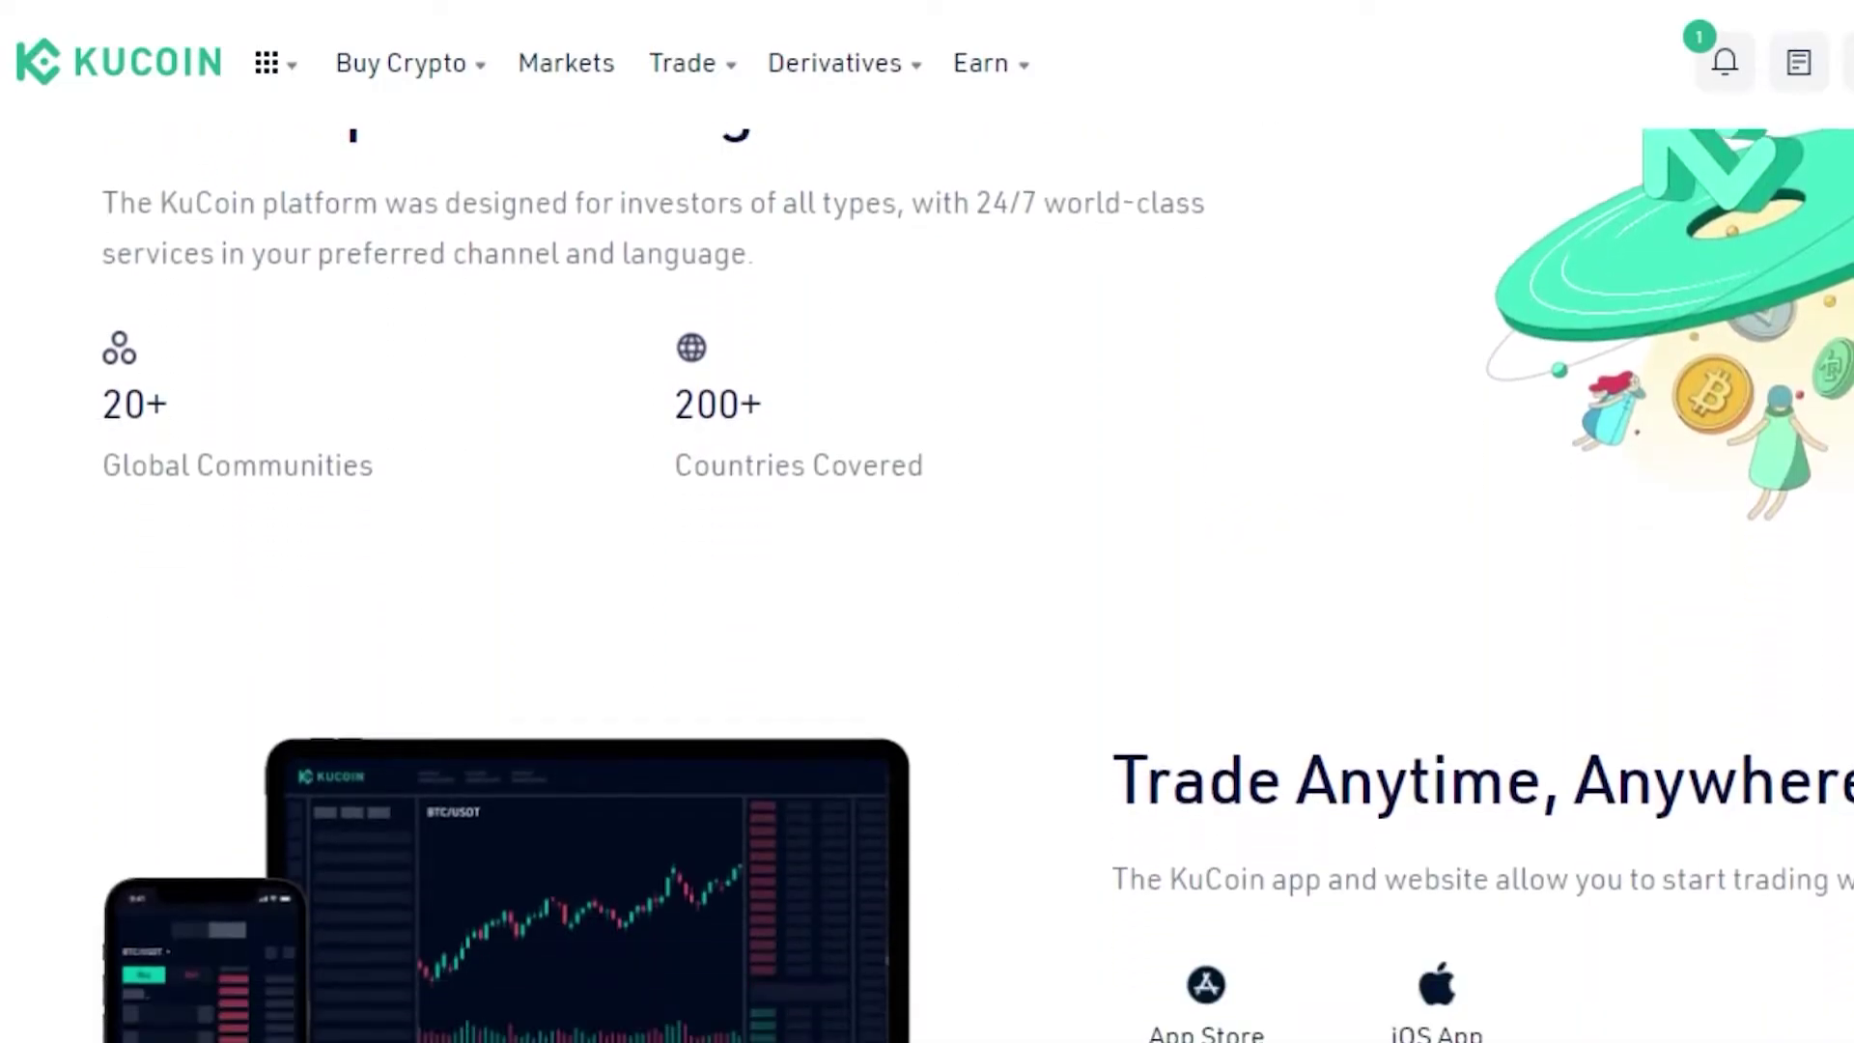
scroll(927, 579, down, 15)
scroll(926, 580, up, 2)
scroll(927, 579, up, 20)
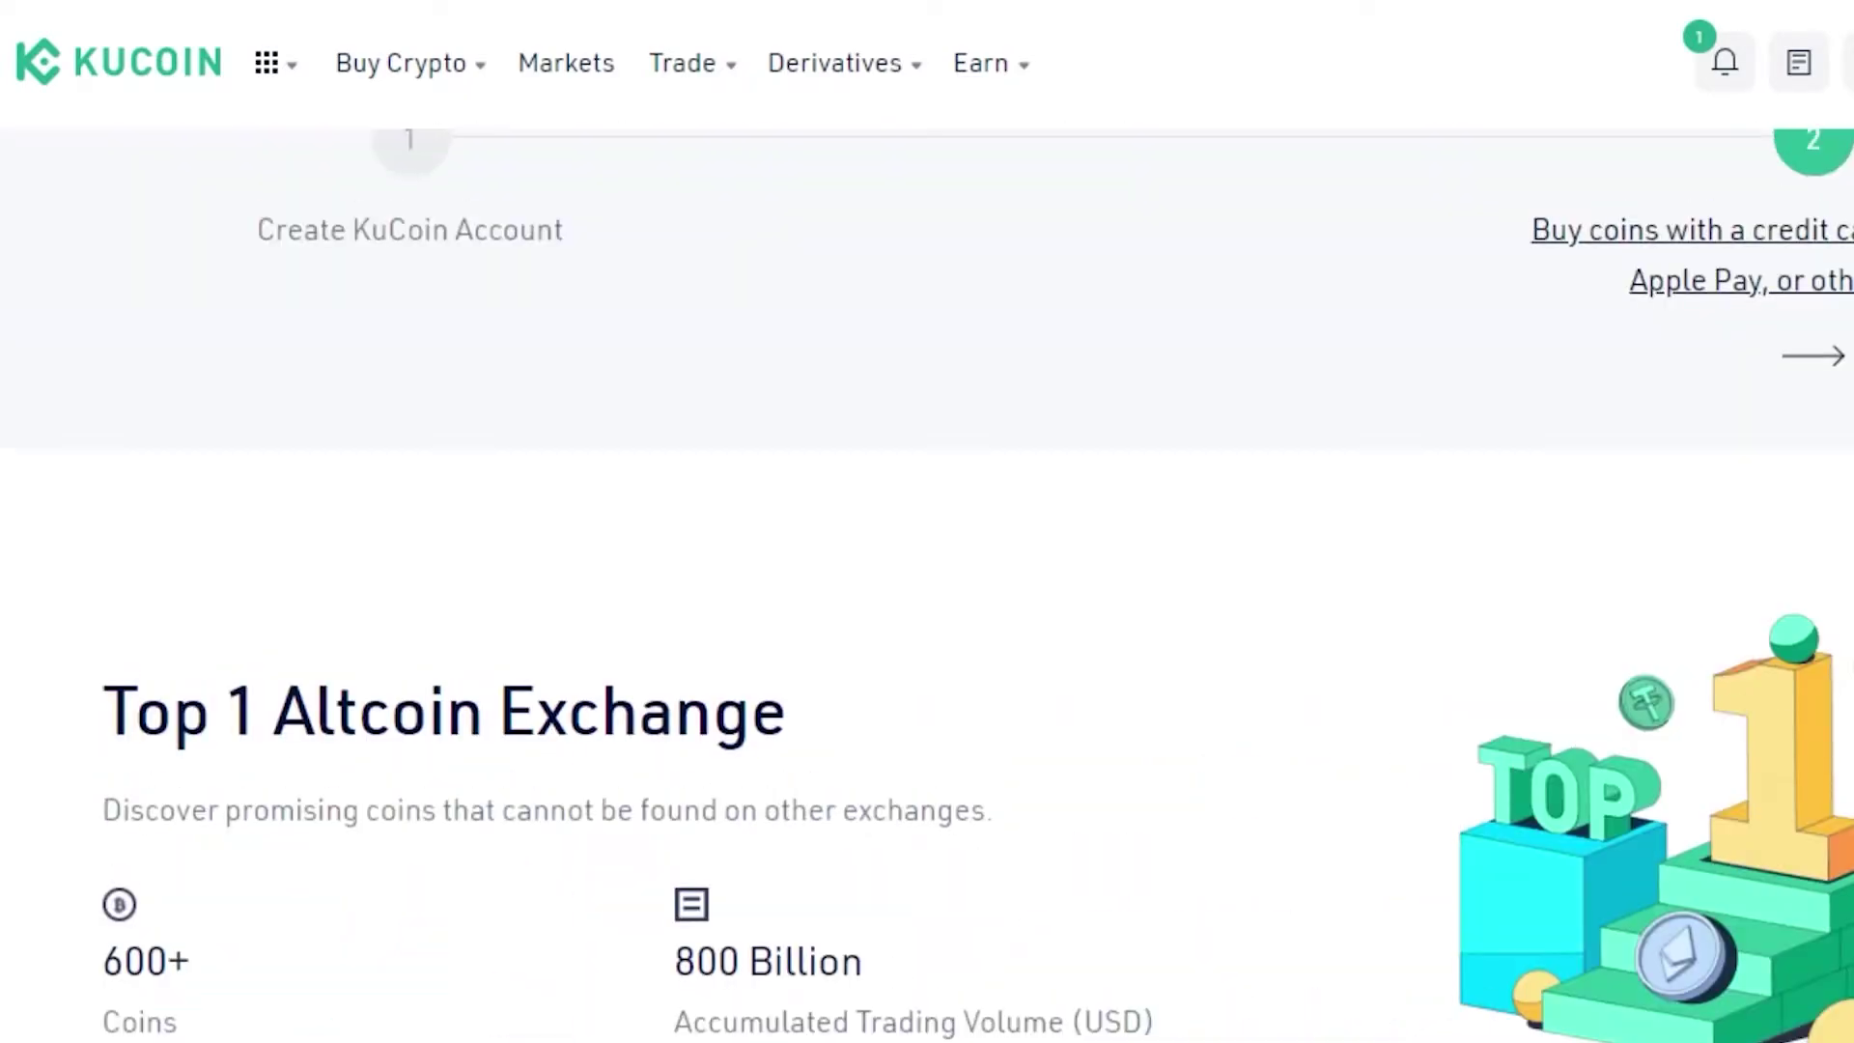
scroll(927, 579, up, 10)
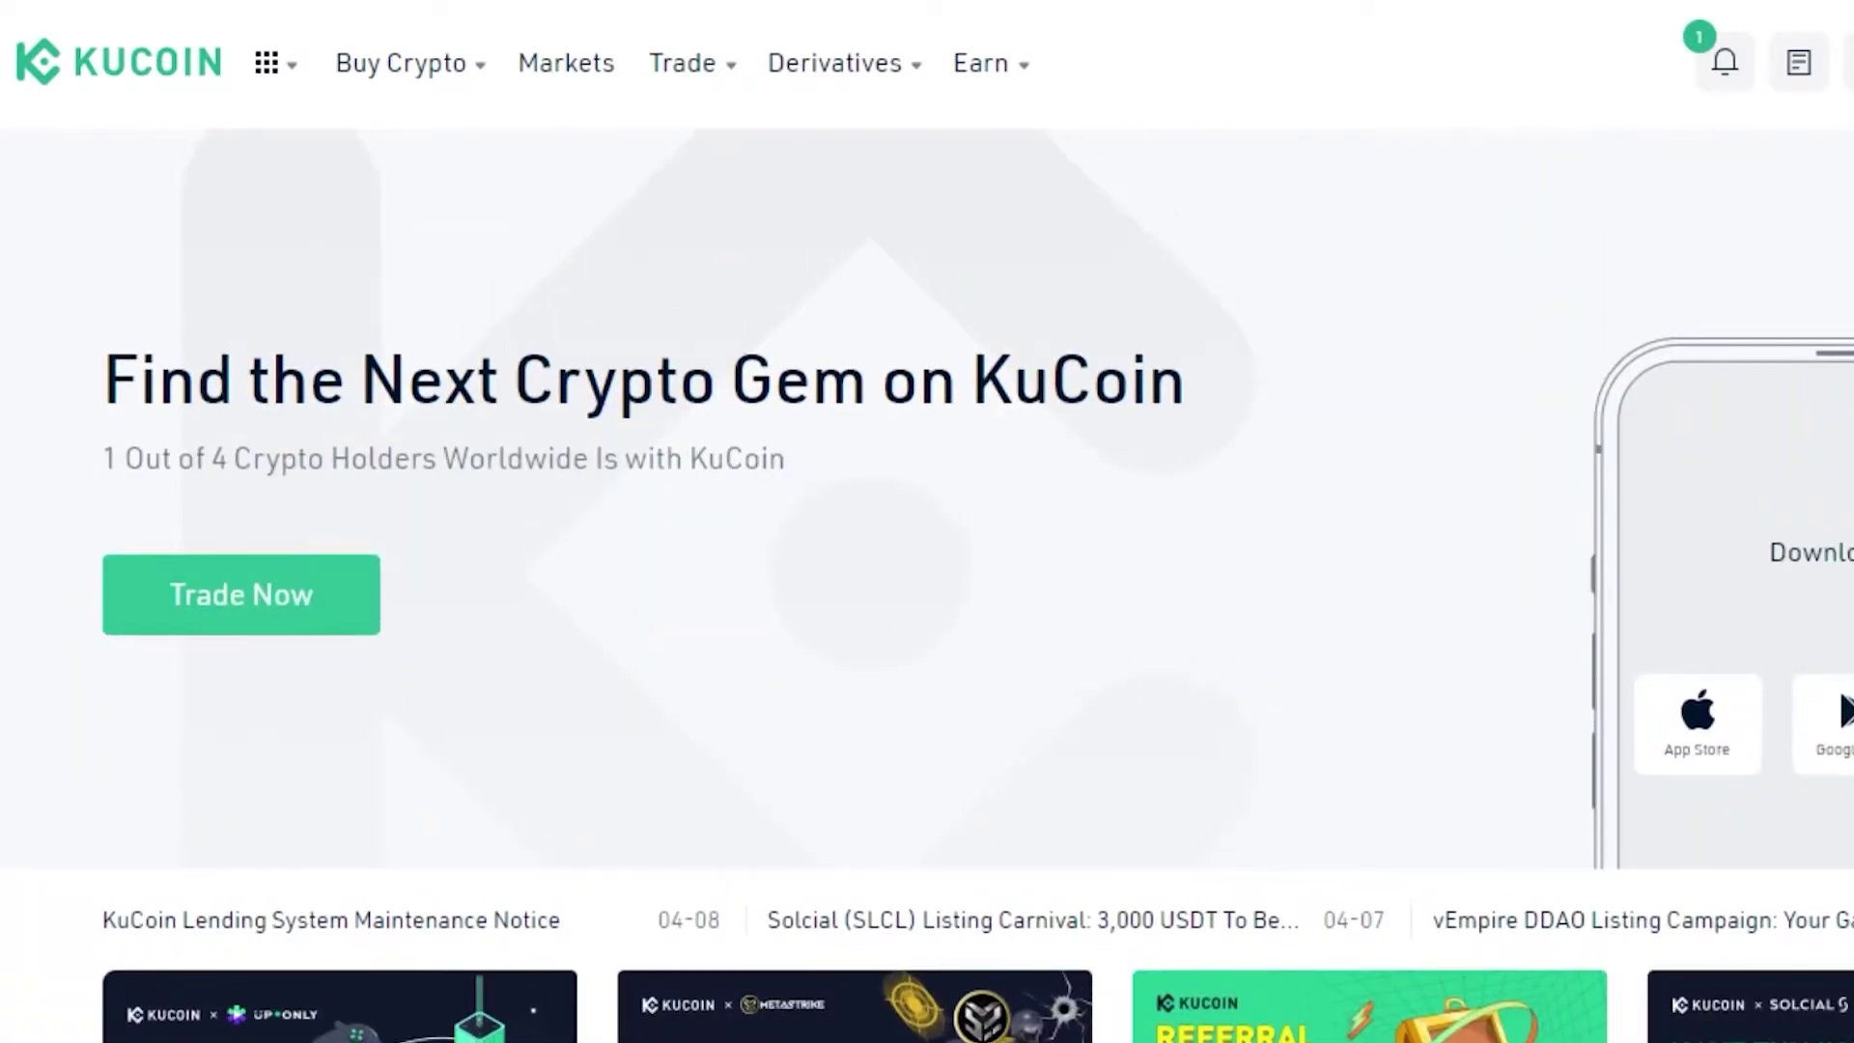
scroll(927, 579, down, 10)
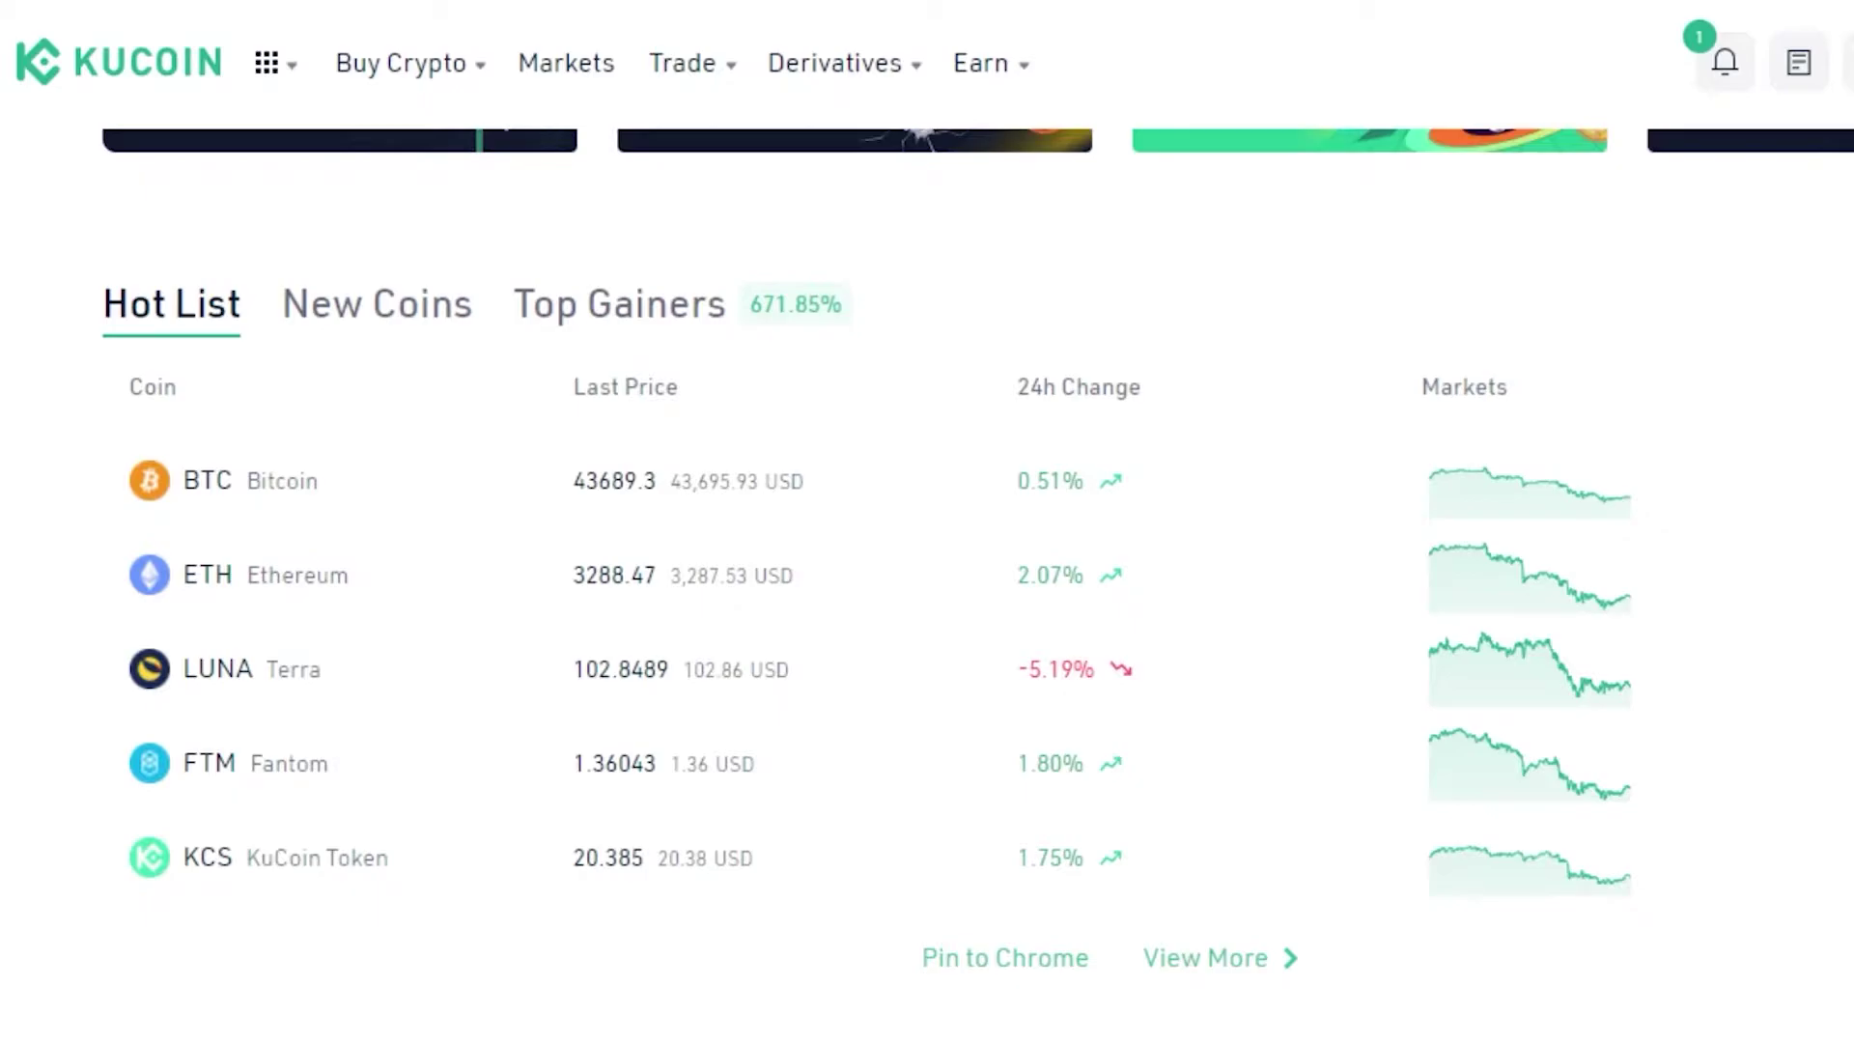
scroll(927, 579, down, 5)
scroll(926, 579, up, 12)
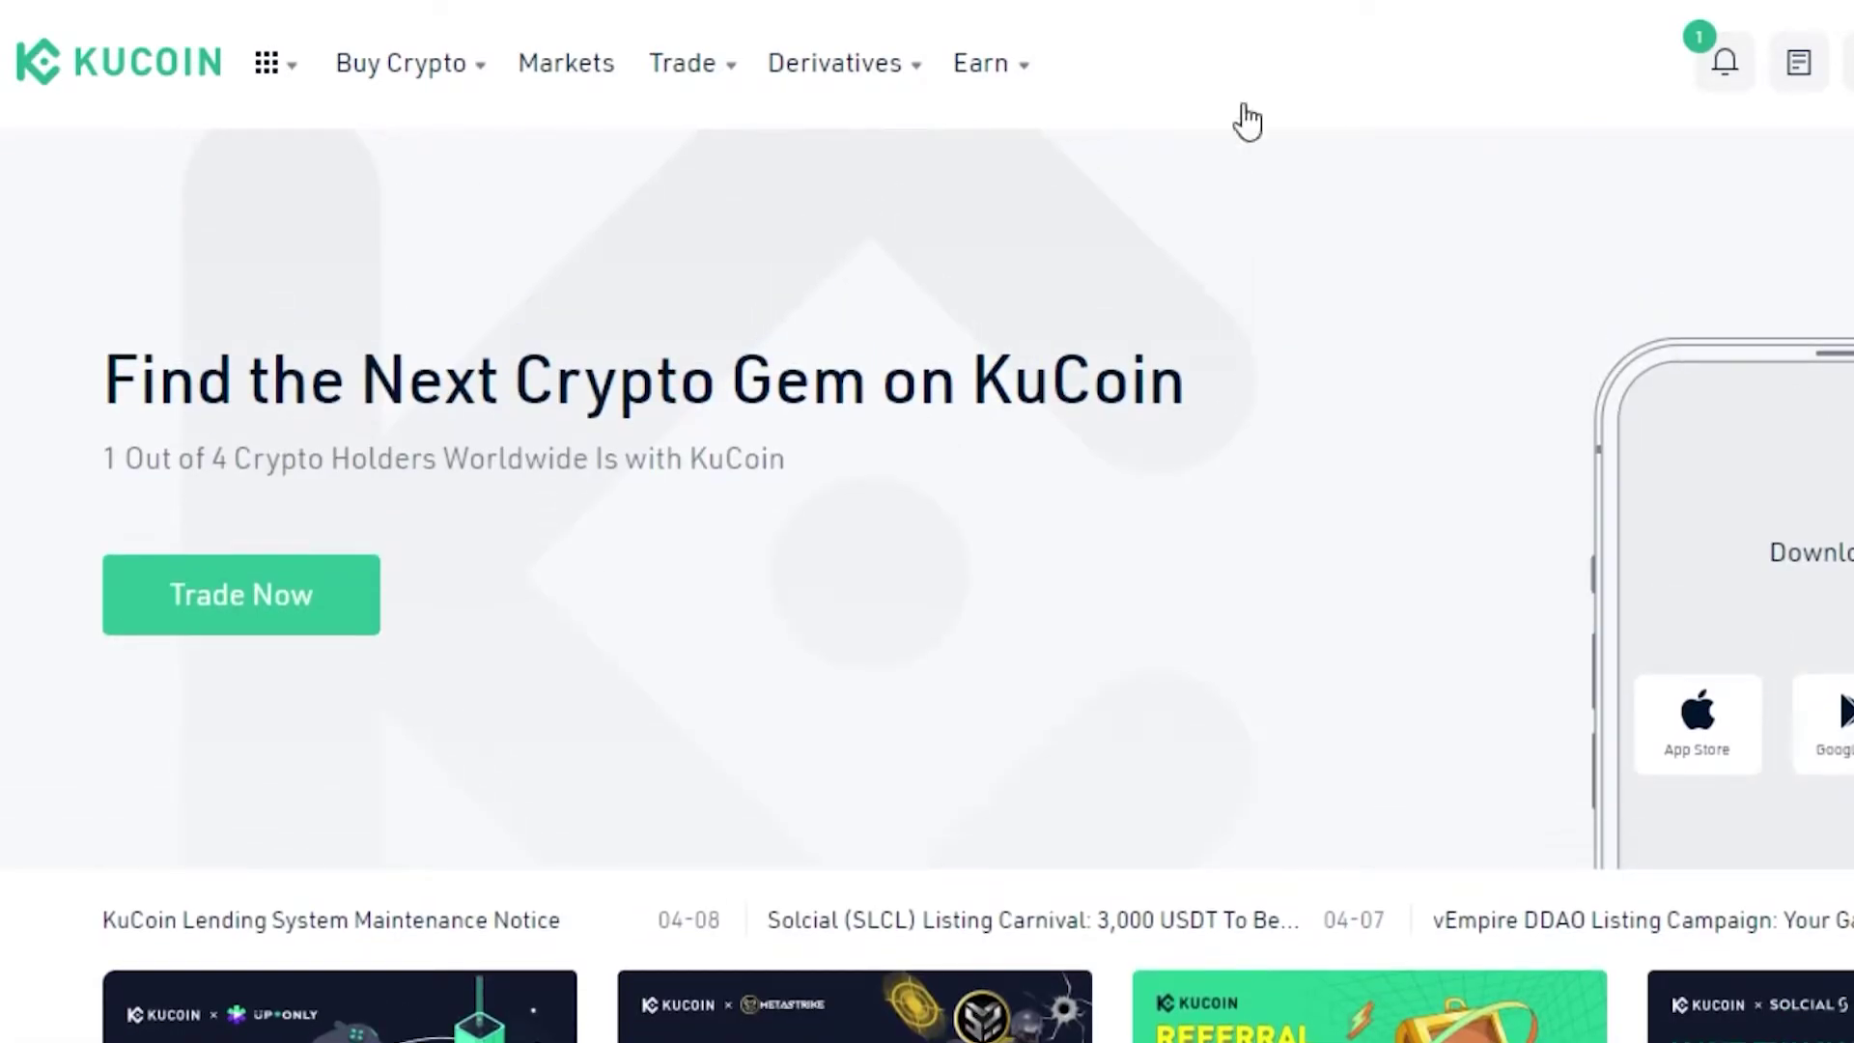
Open the Fast Trade page for buying USDT with Visa, Mastercard or SEPA
mouse_move(426, 74)
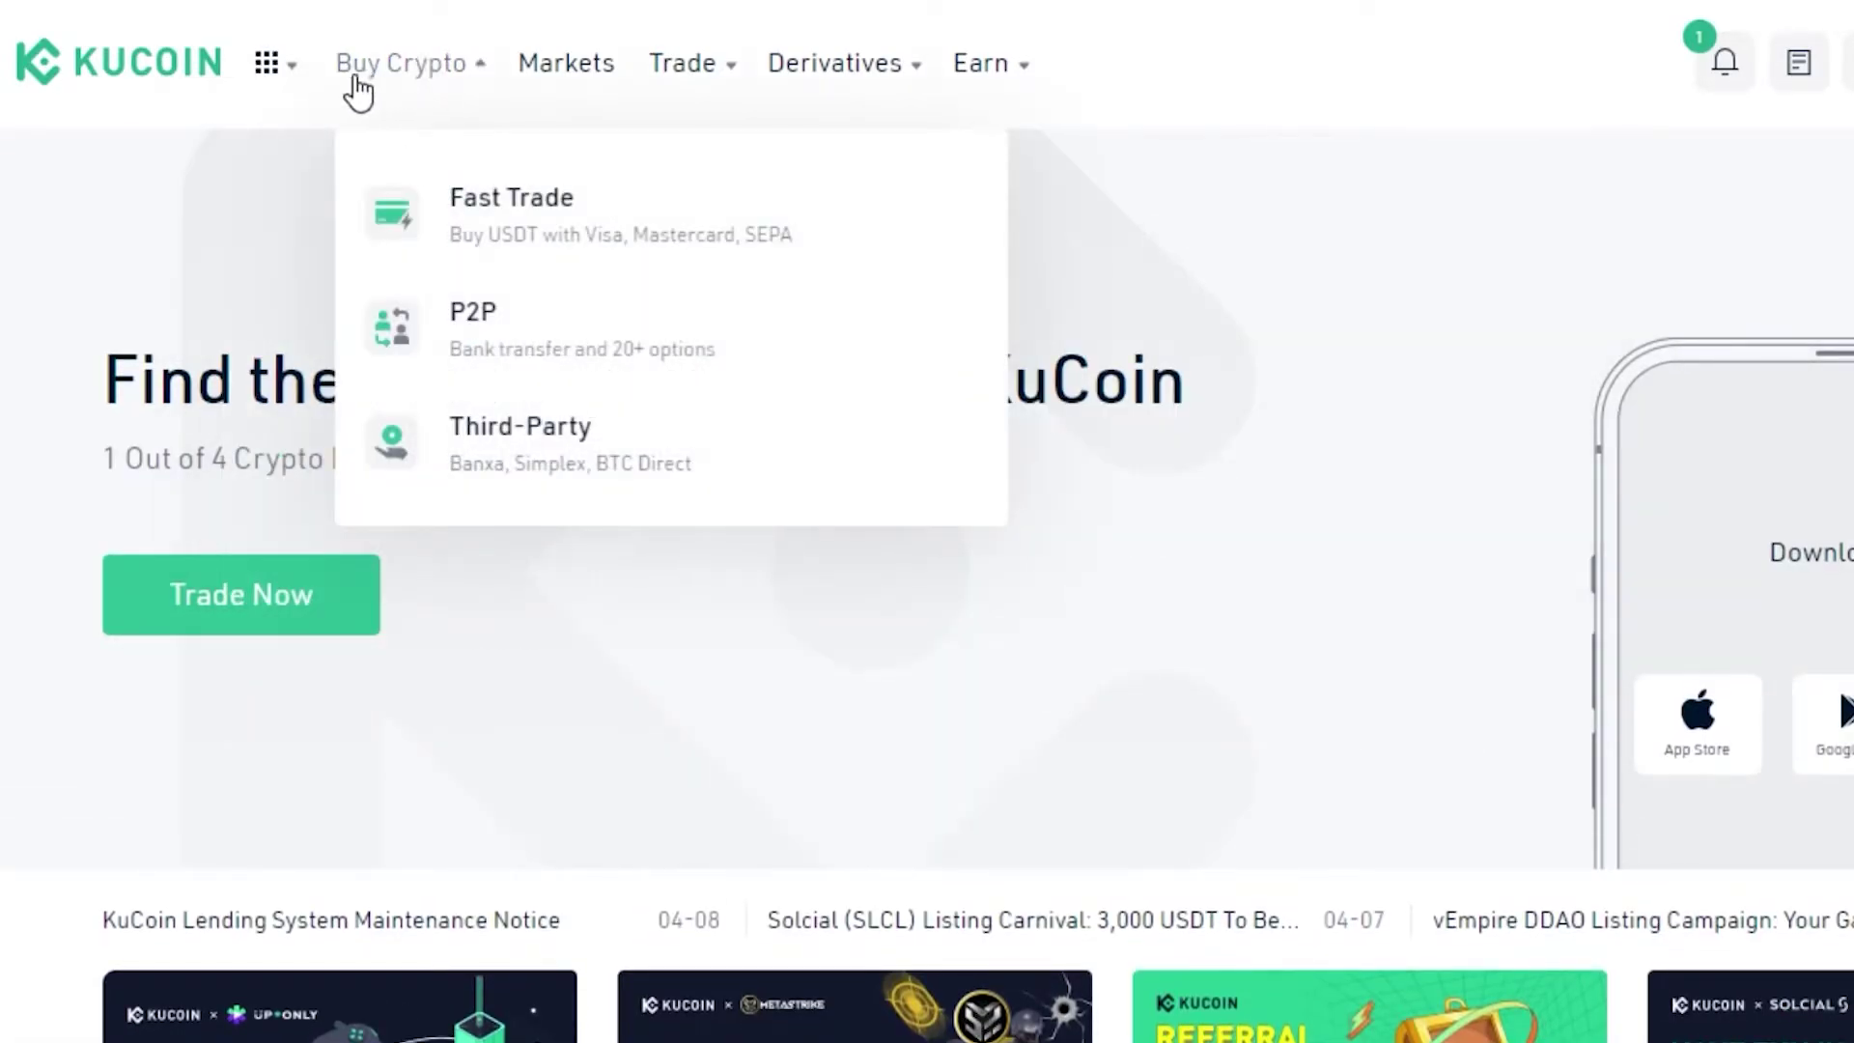
mouse_move(702, 89)
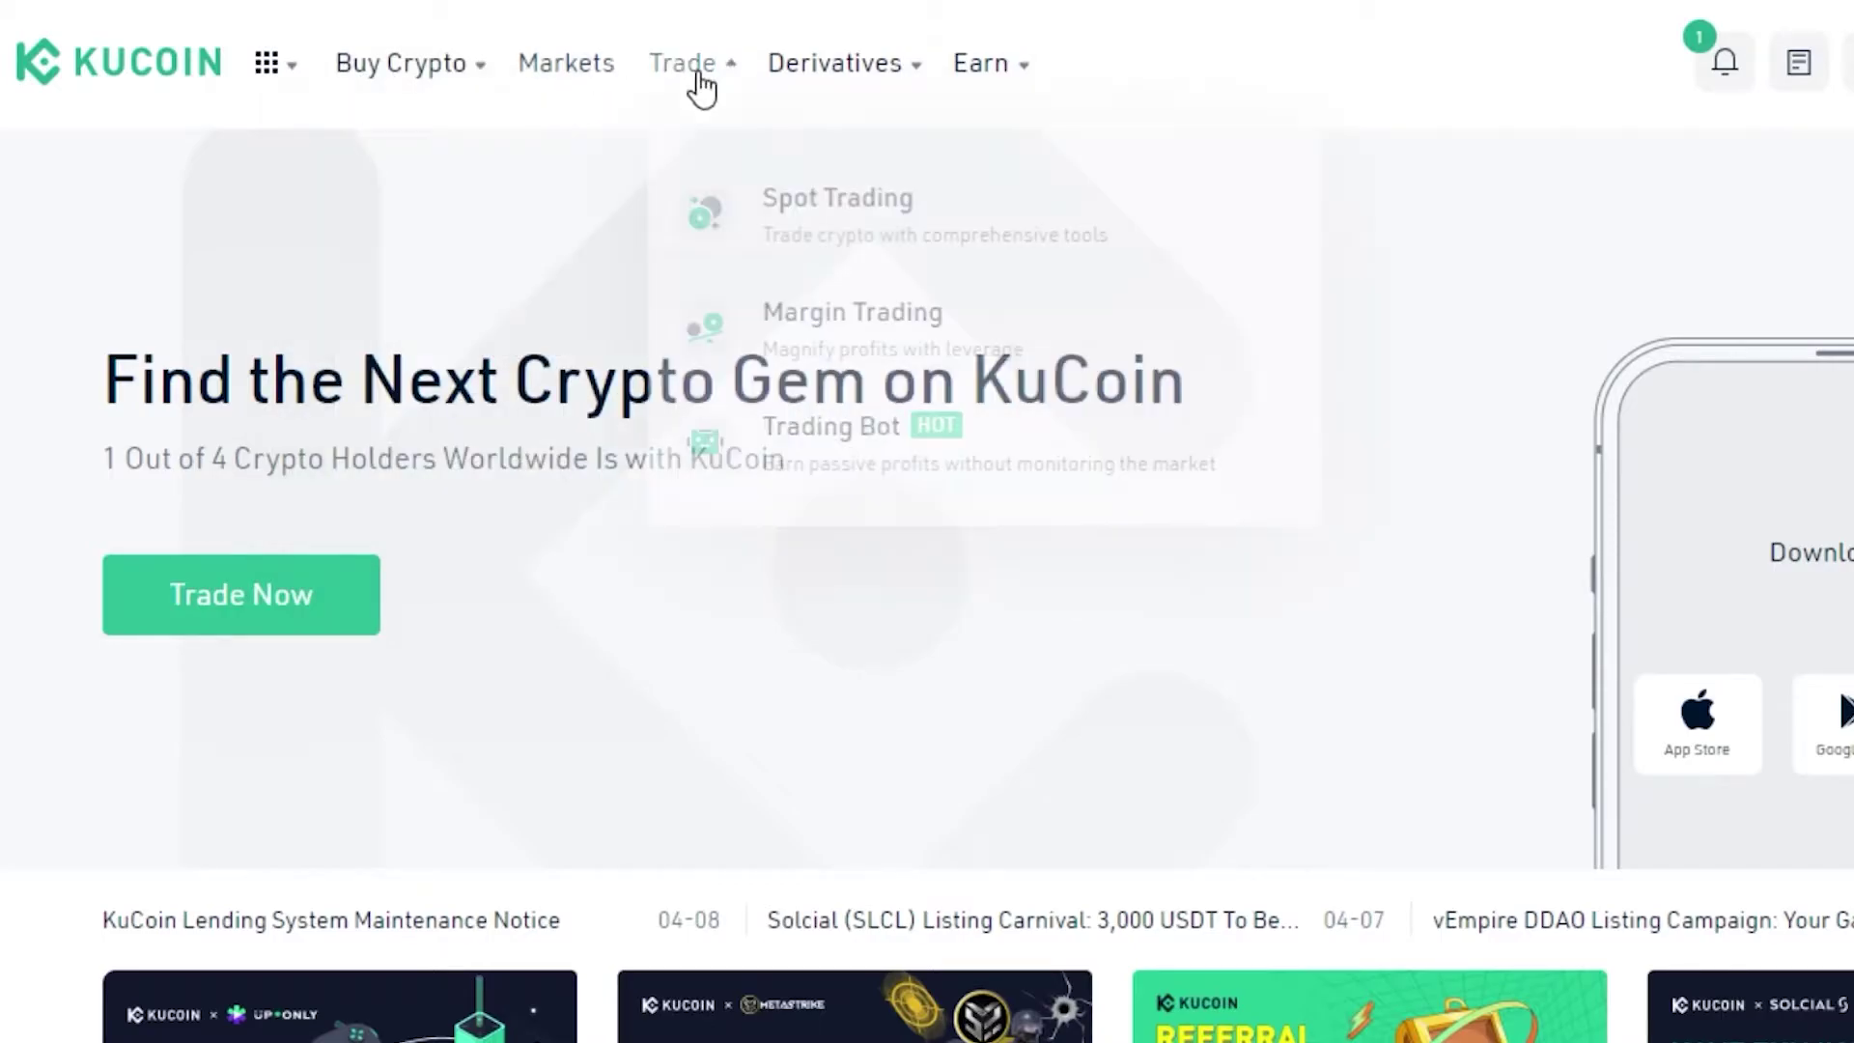
mouse_move(813, 93)
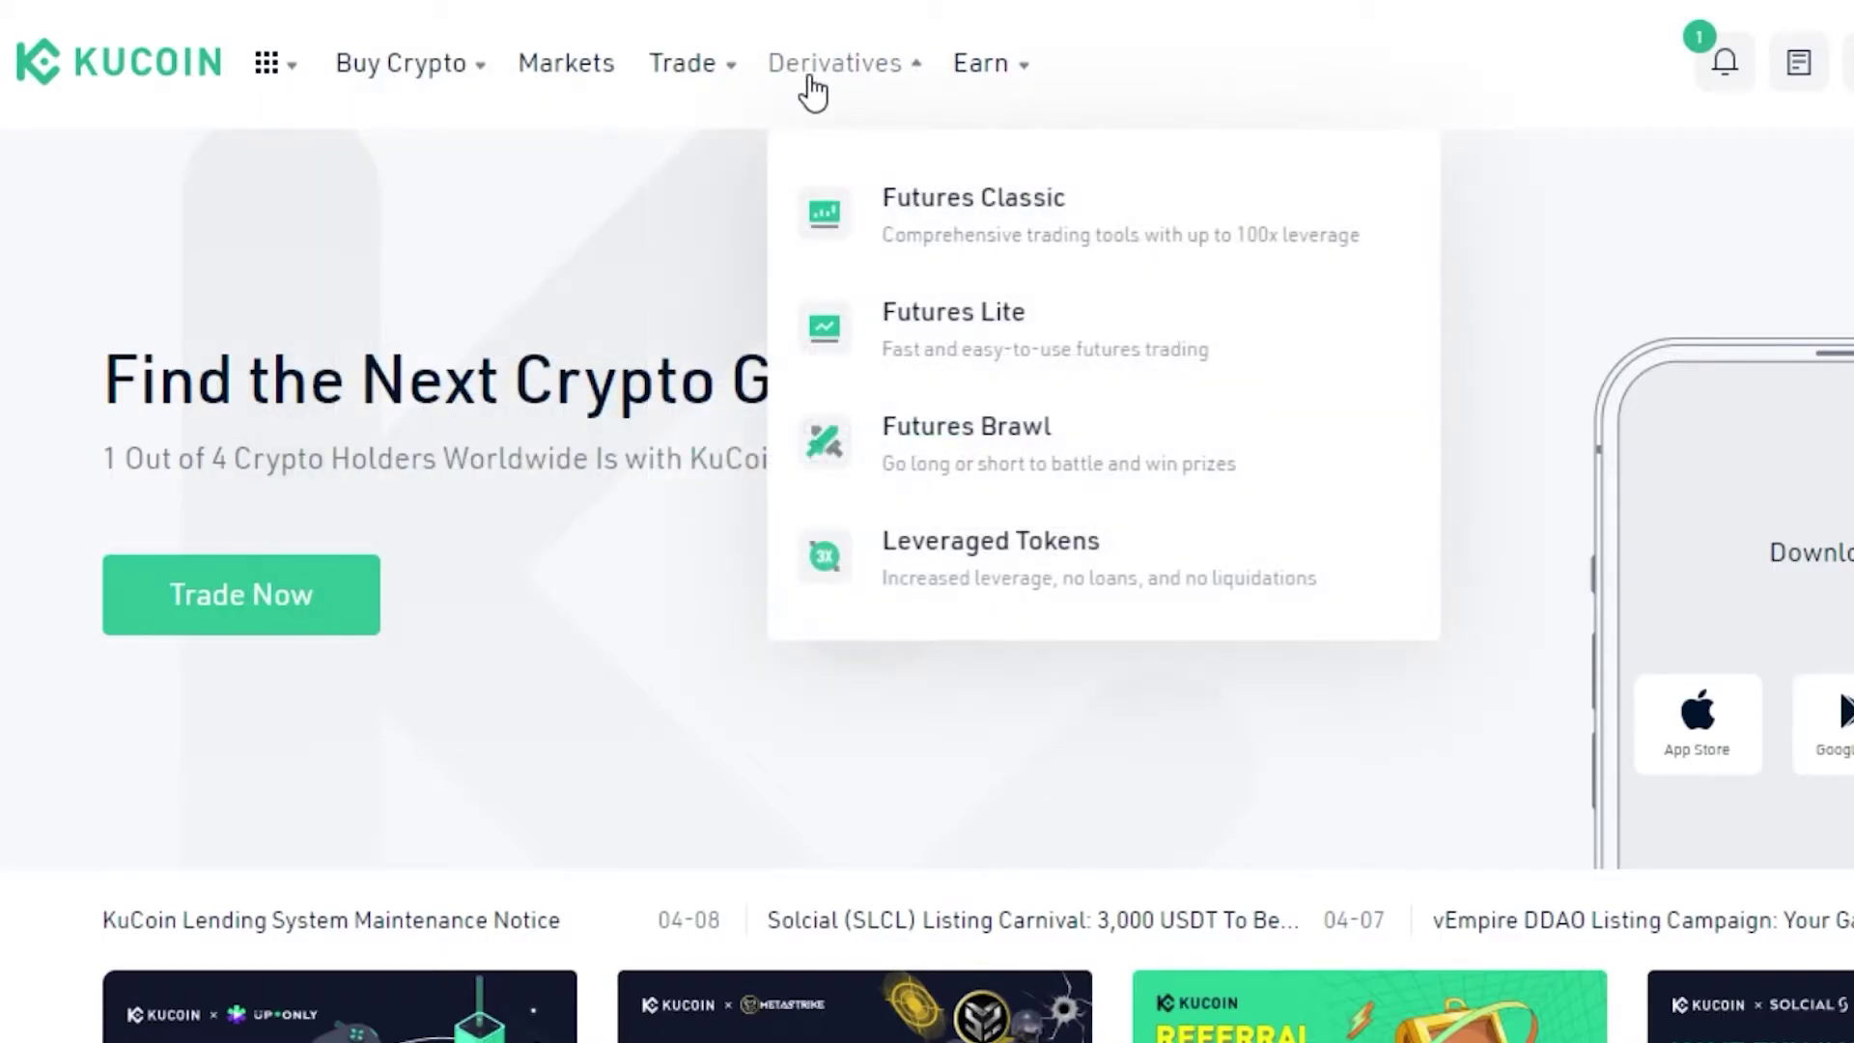
mouse_move(1009, 101)
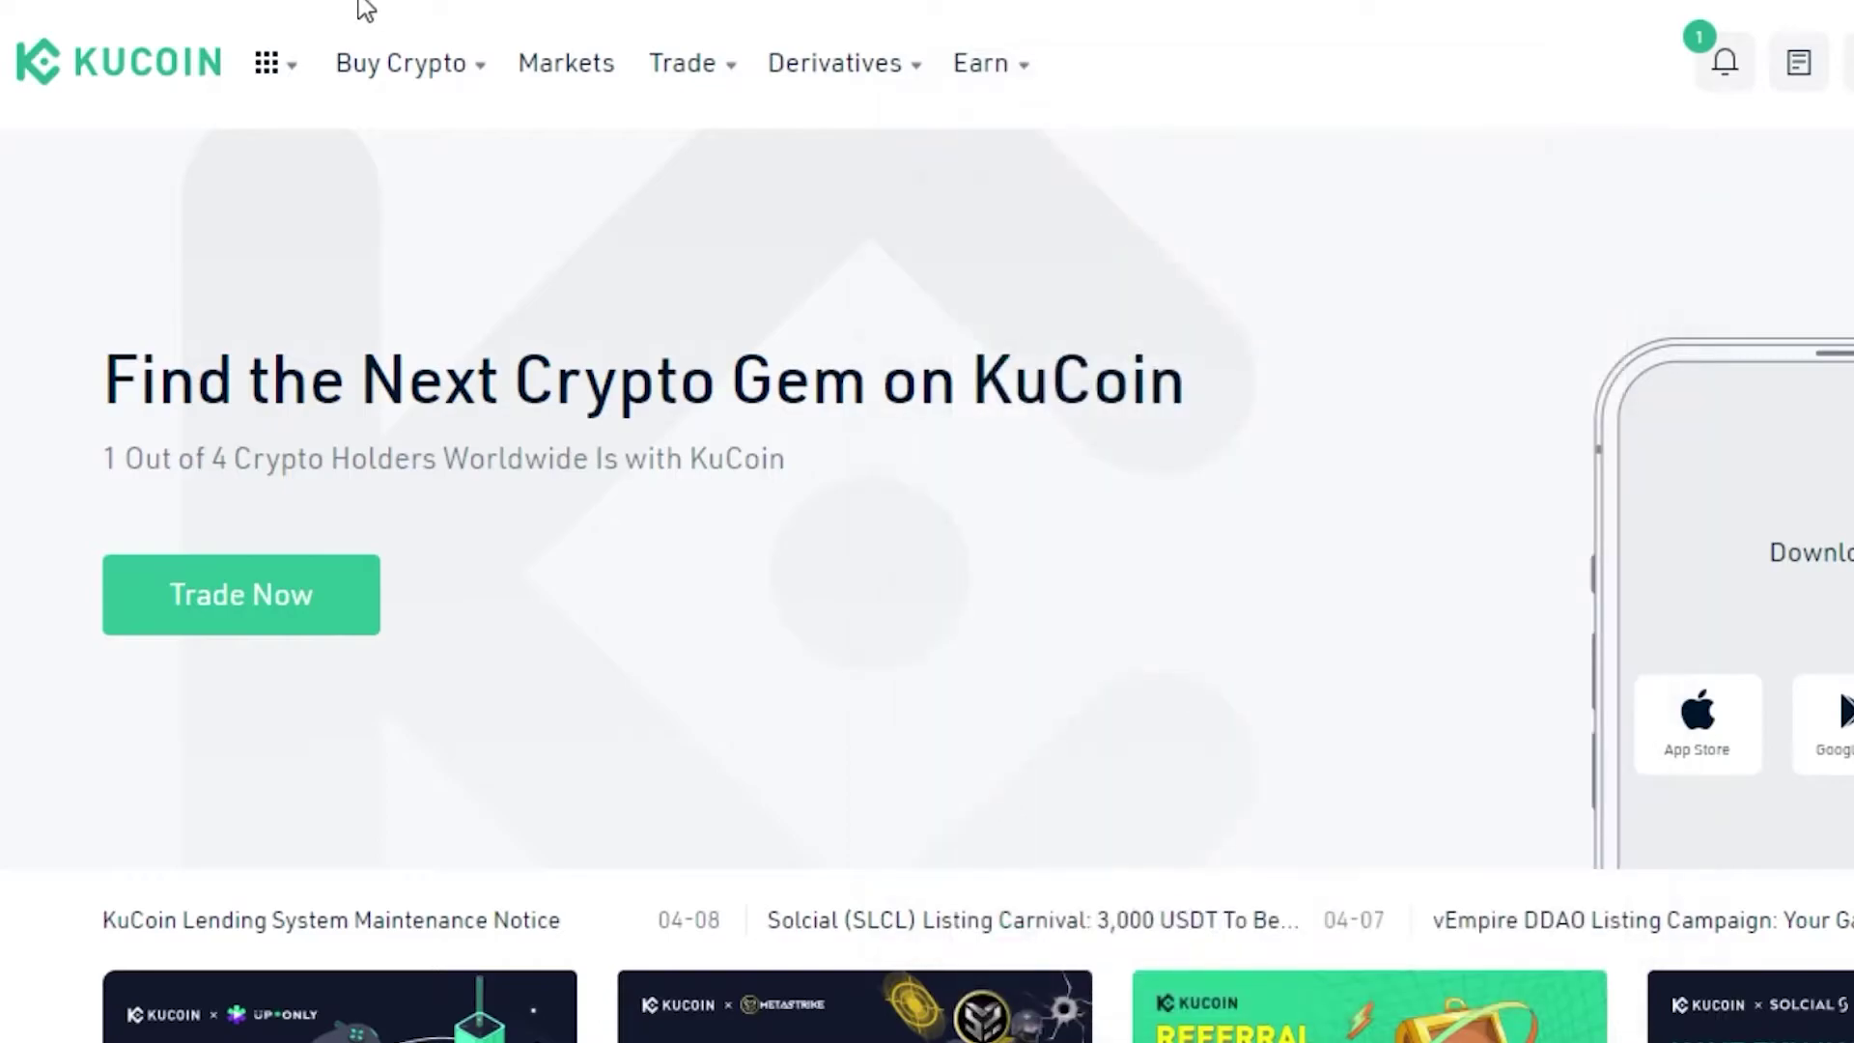
mouse_move(364, 58)
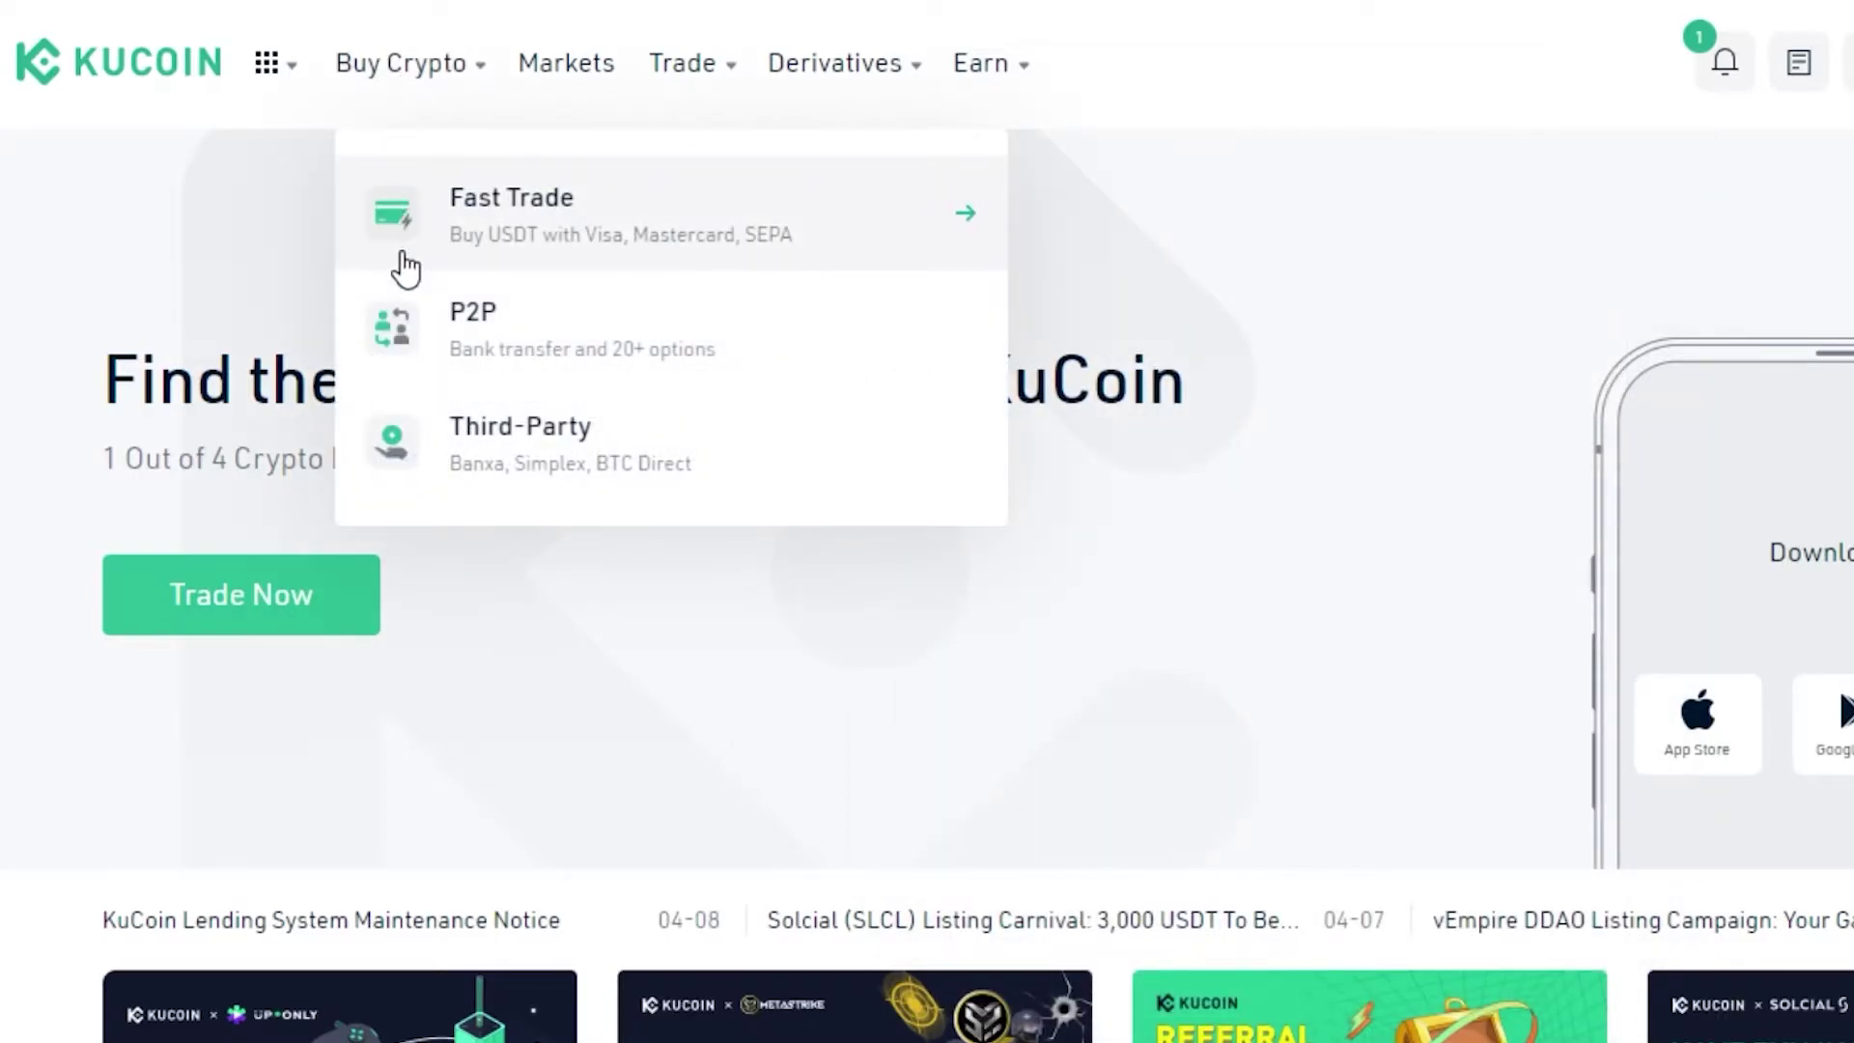
click(573, 259)
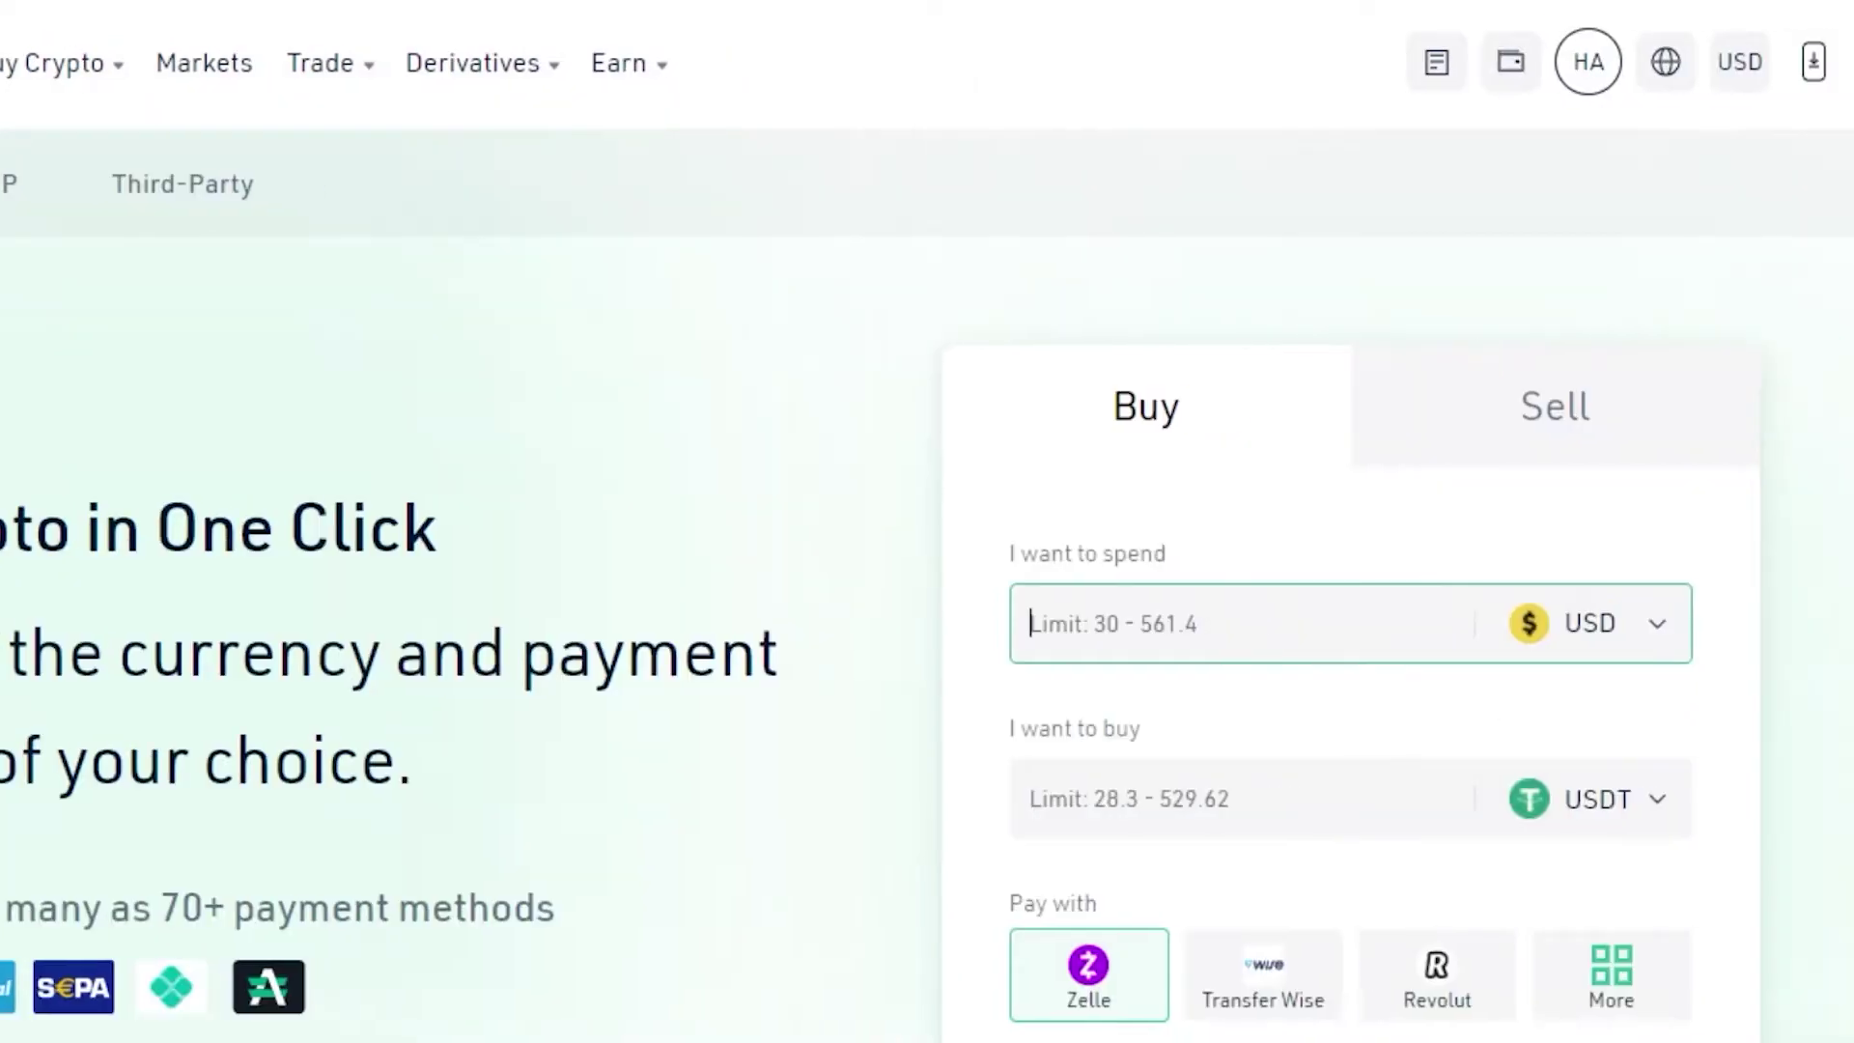
Look through the Fast Trade buy form's spending currencies and choose USD
scroll(966, 579, down, 4)
scroll(965, 580, up, 3)
scroll(927, 580, down, 1)
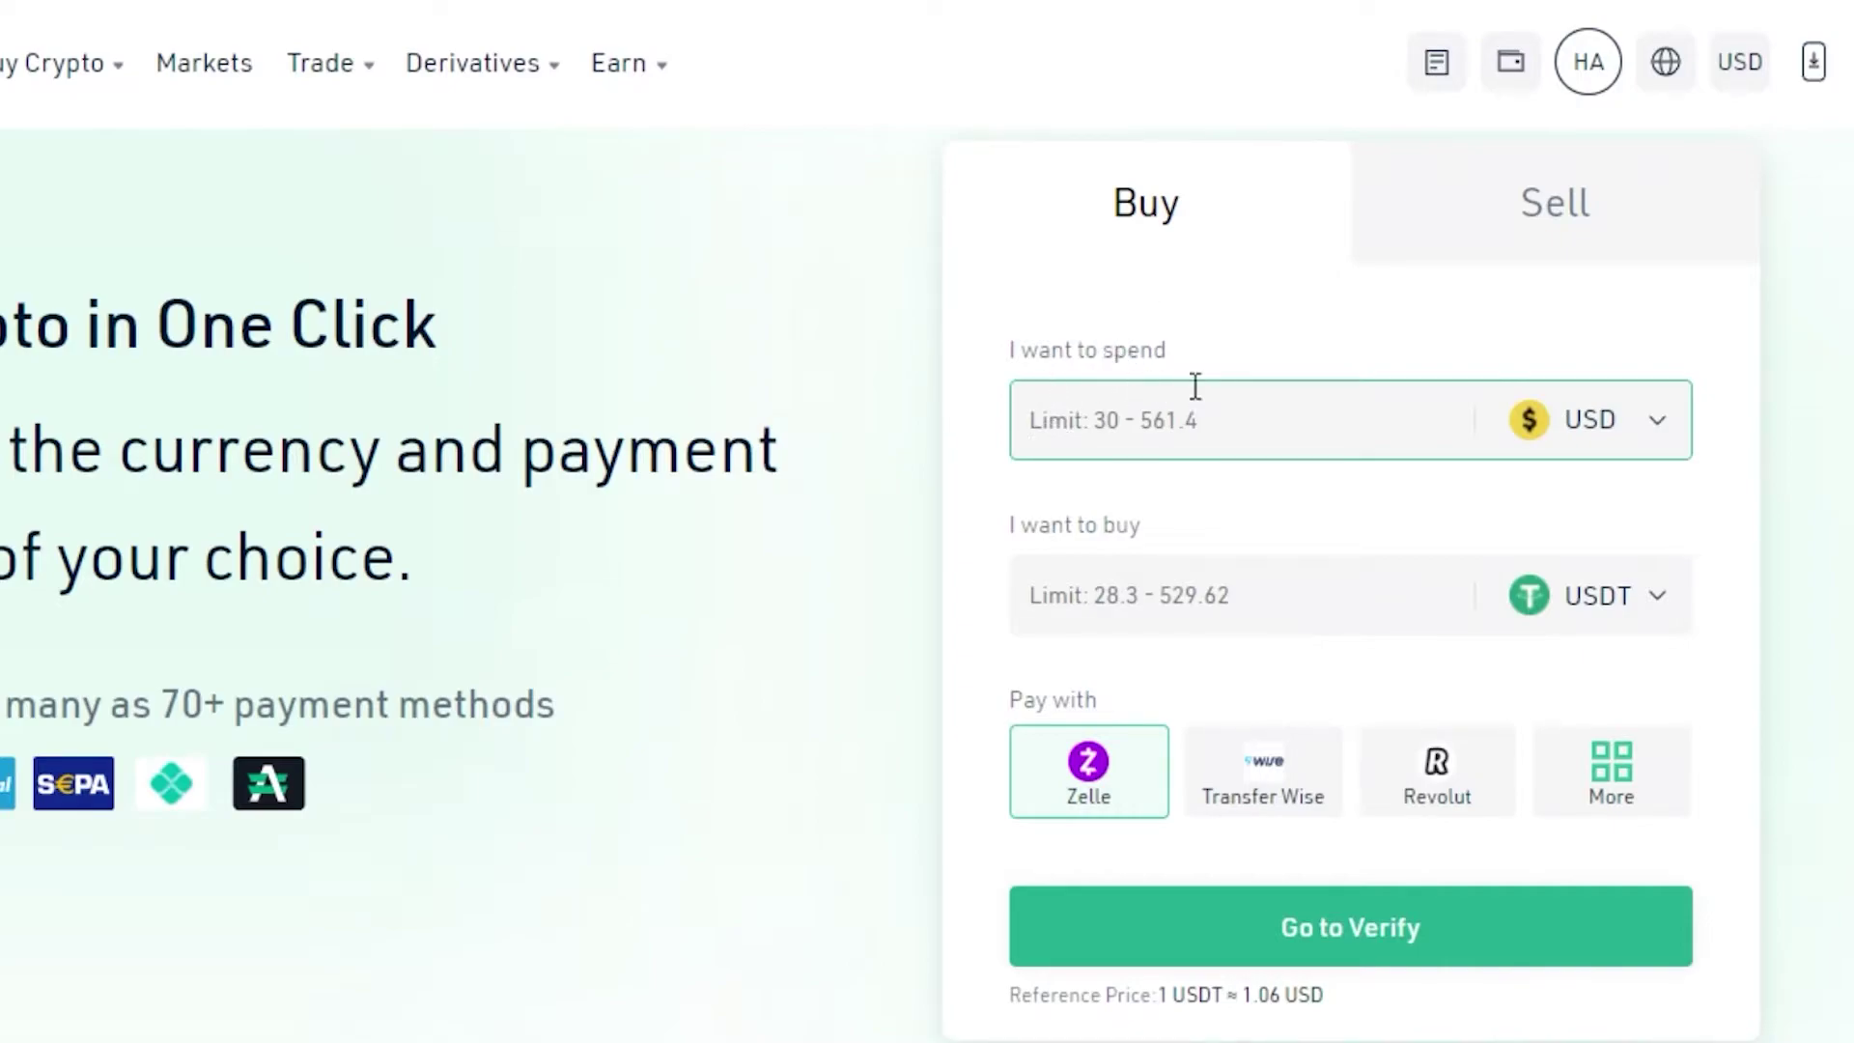
click(1612, 425)
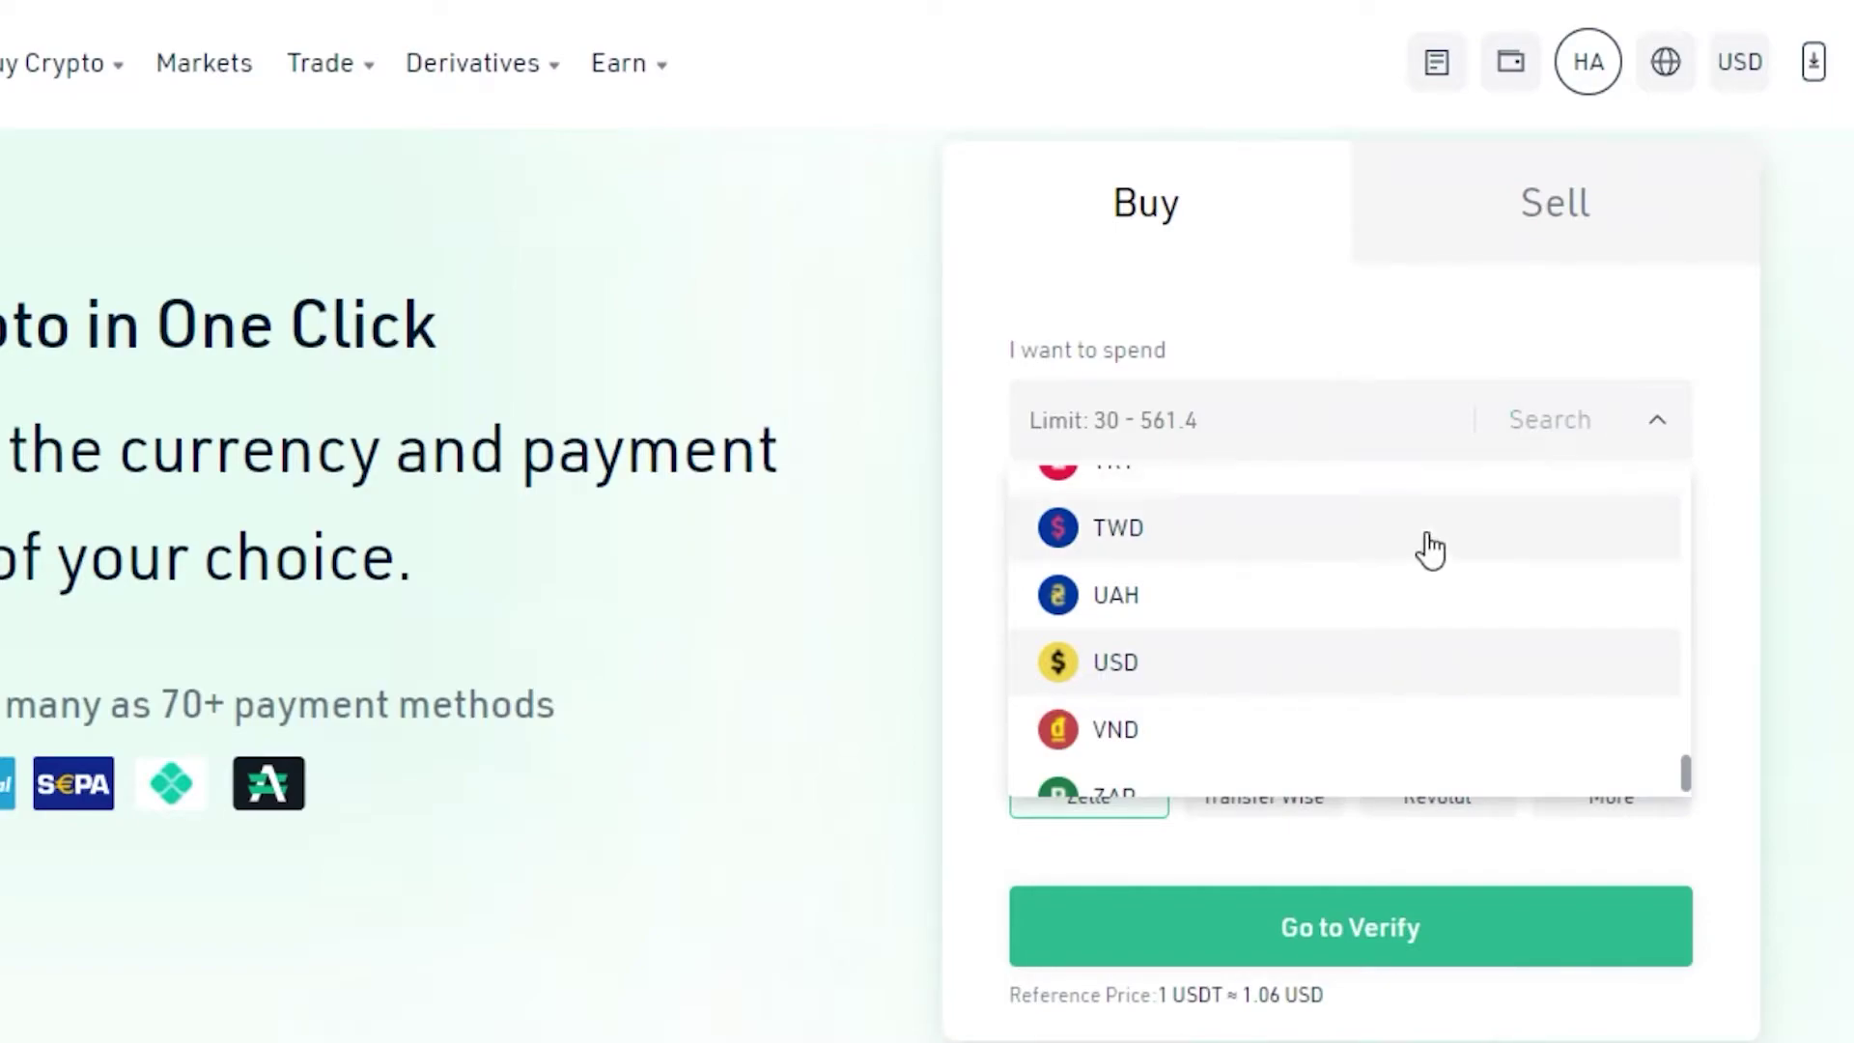
click(1127, 686)
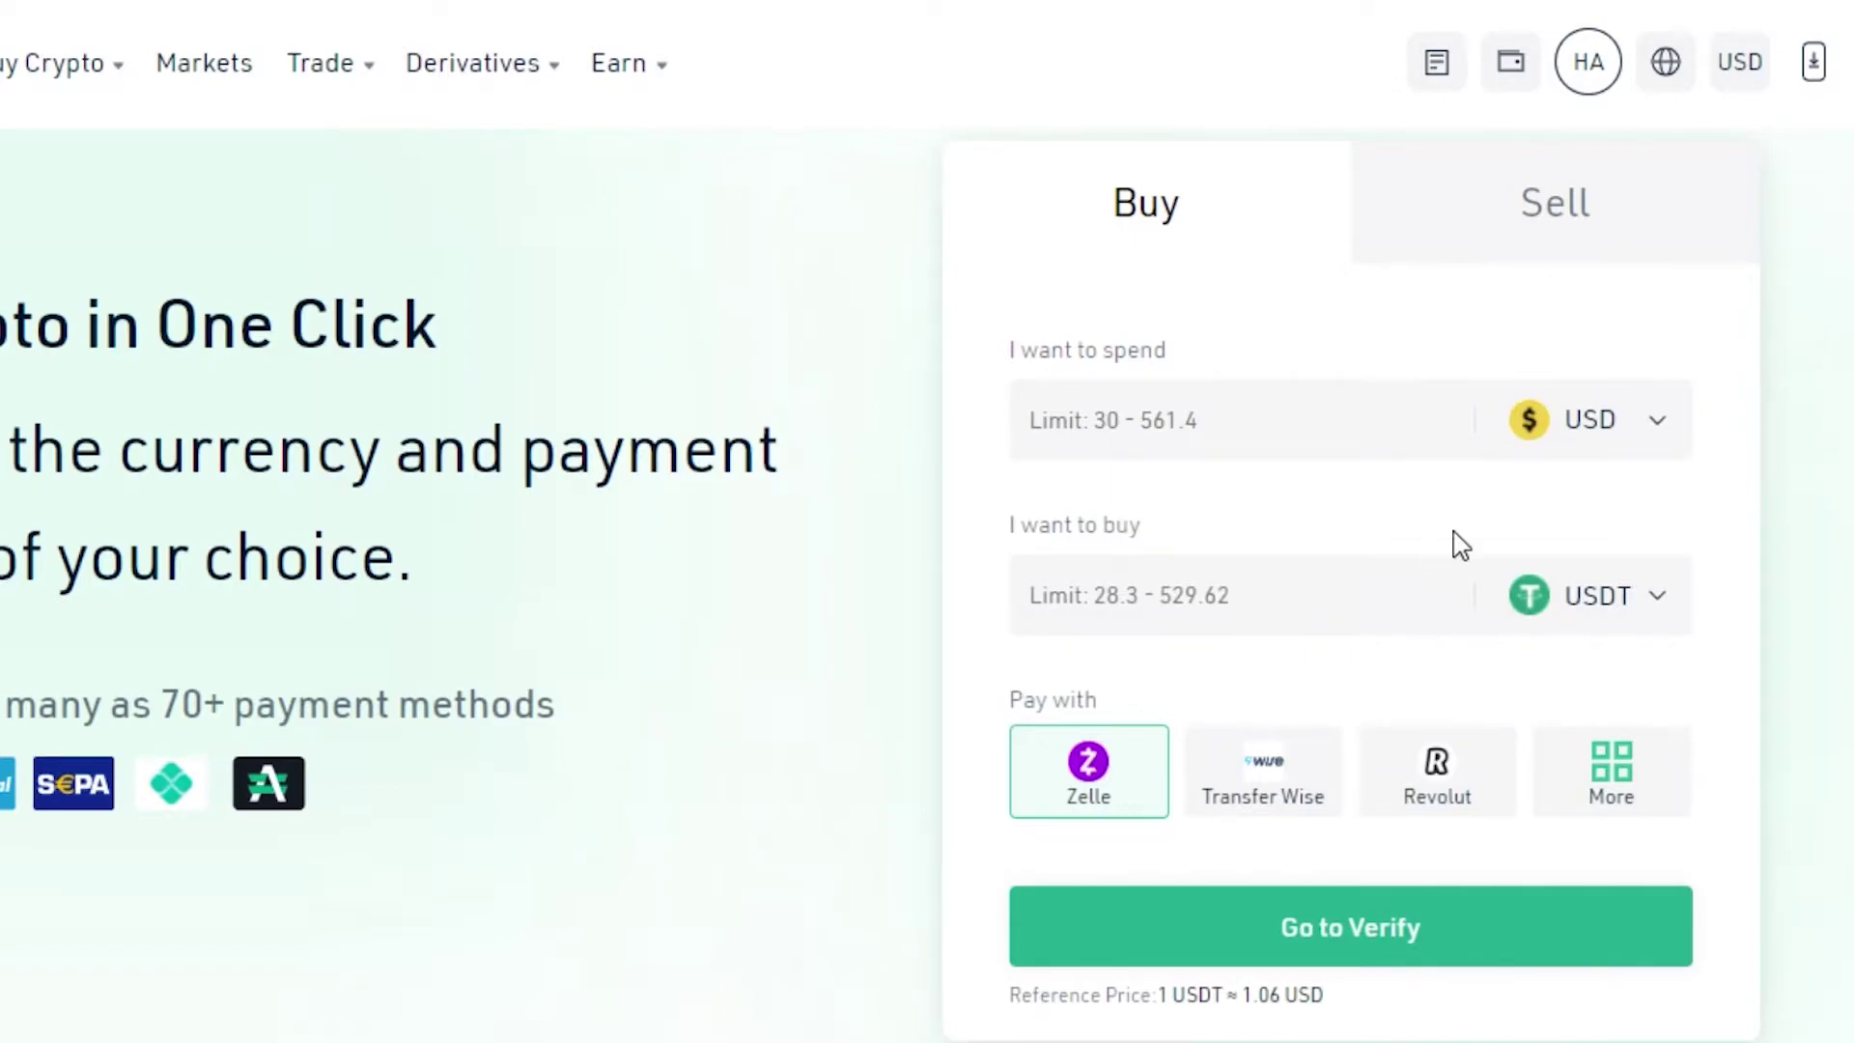
click(1601, 445)
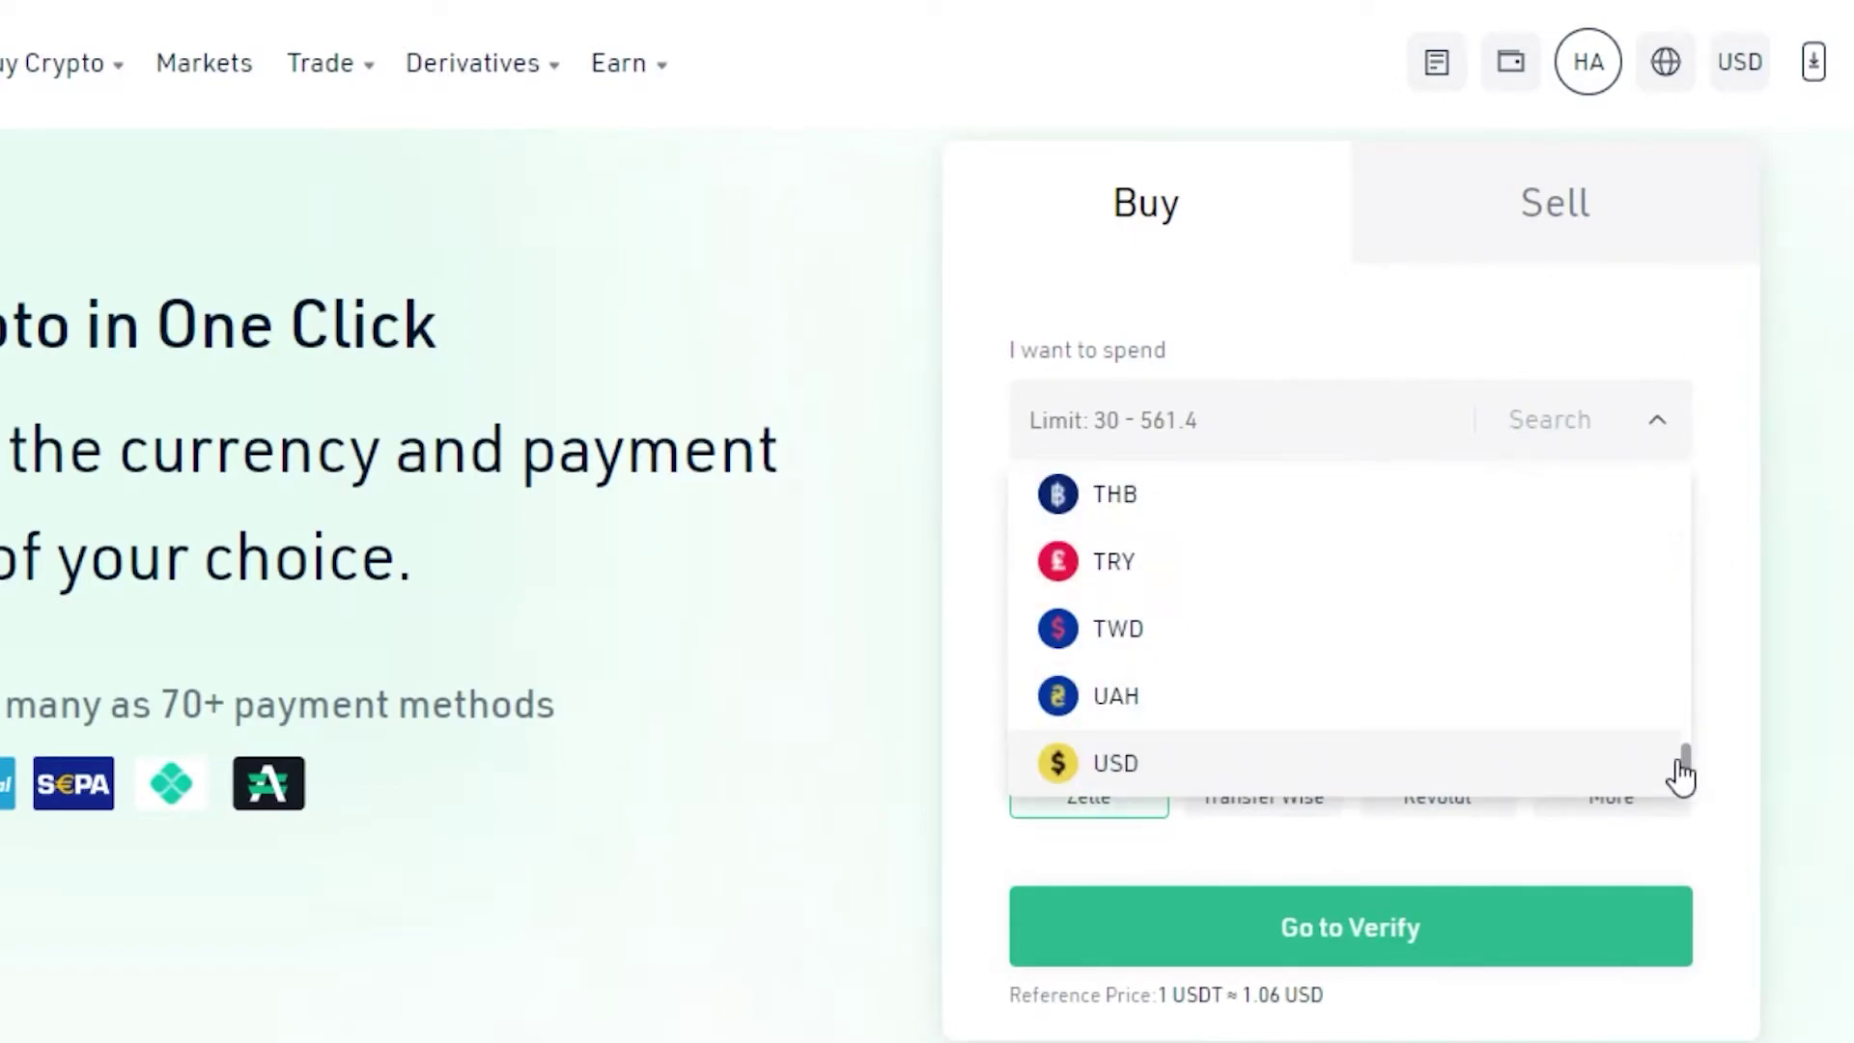
mouse_move(1687, 762)
mouse_down()
mouse_move(1687, 739)
mouse_move(1686, 770)
mouse_up()
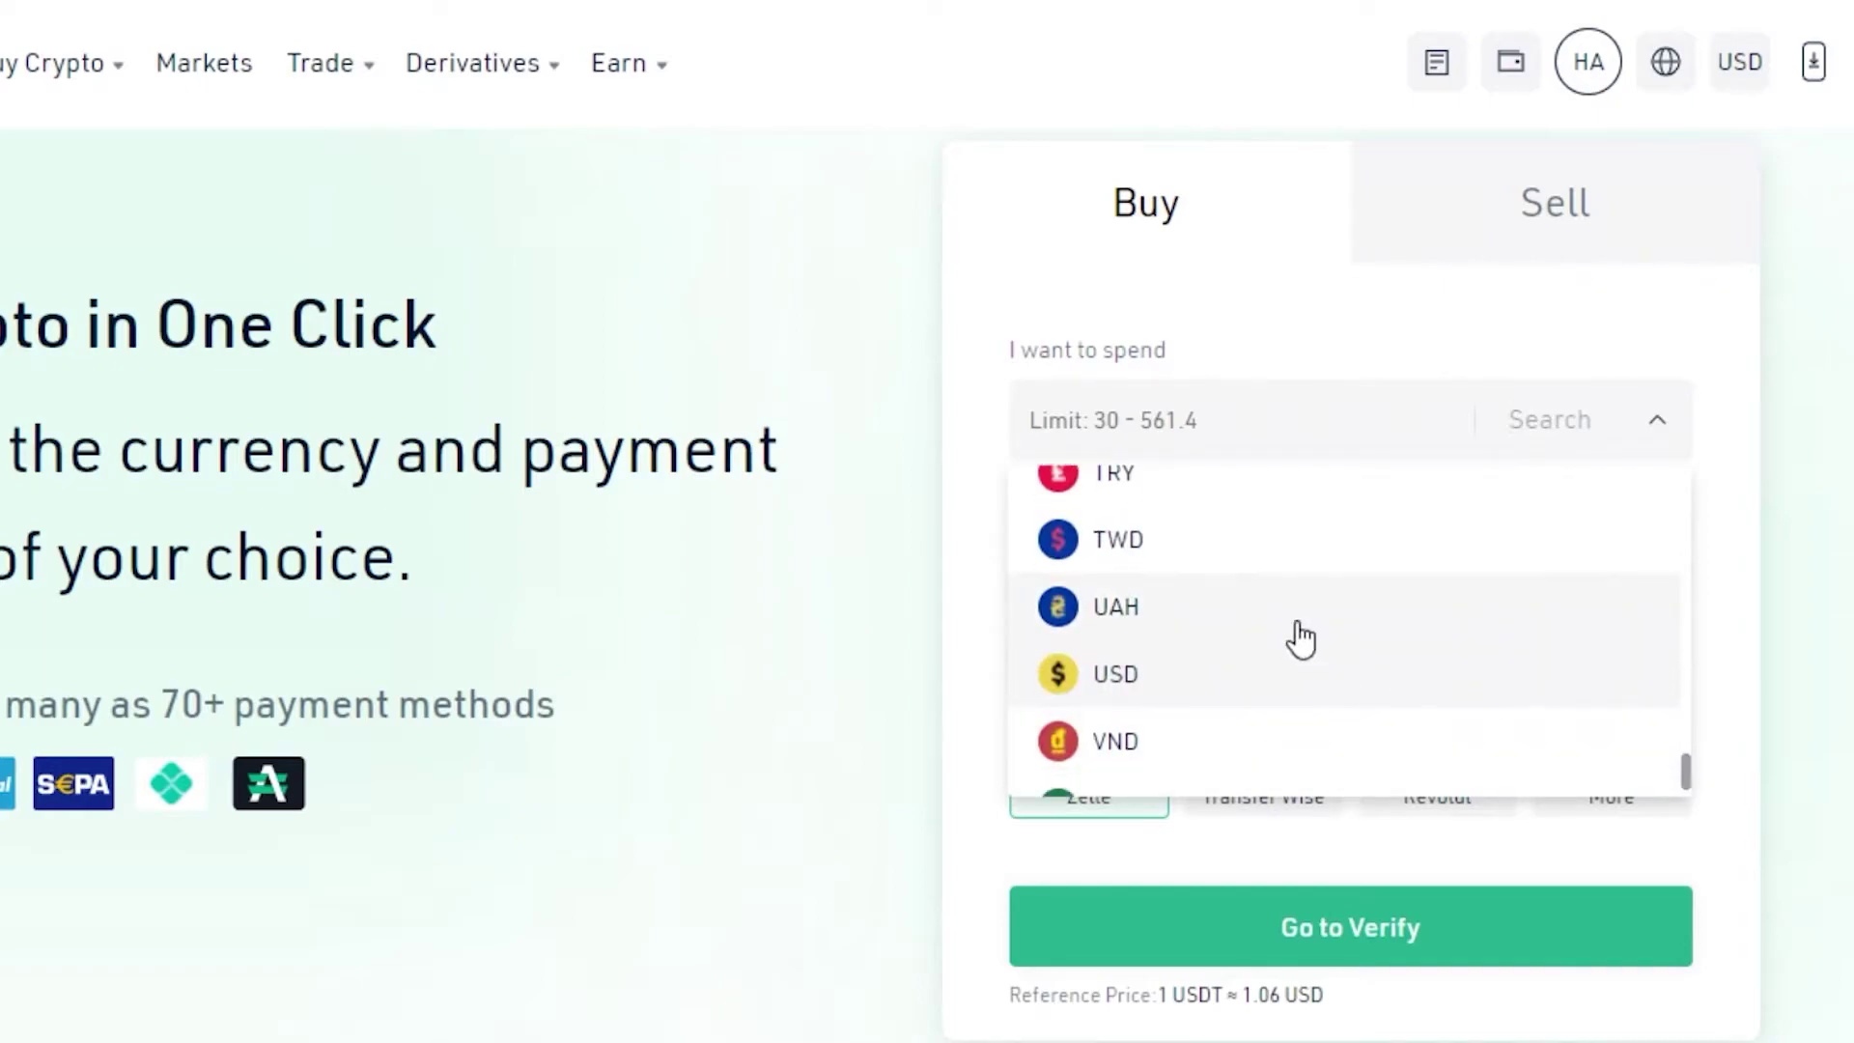
click(1197, 697)
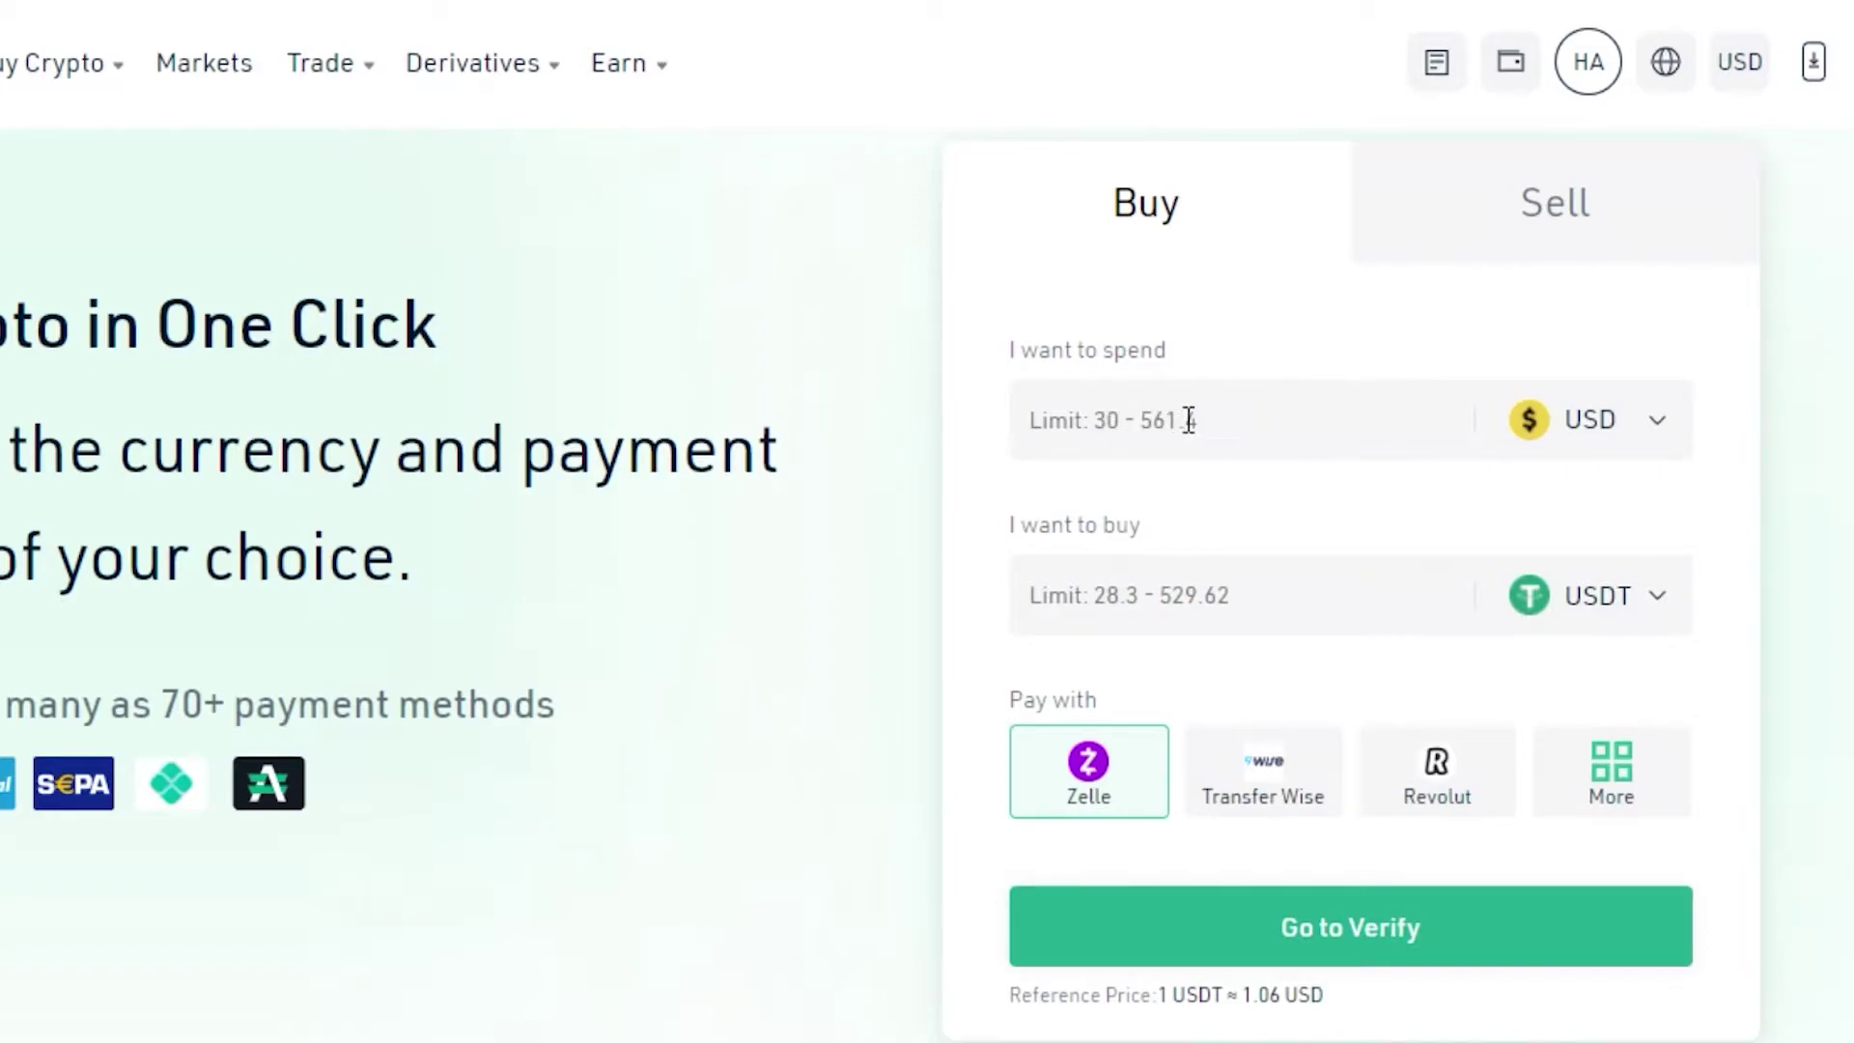
Enter 100 USD as the amount to spend and choose BTC as the coin to buy
click(1131, 422)
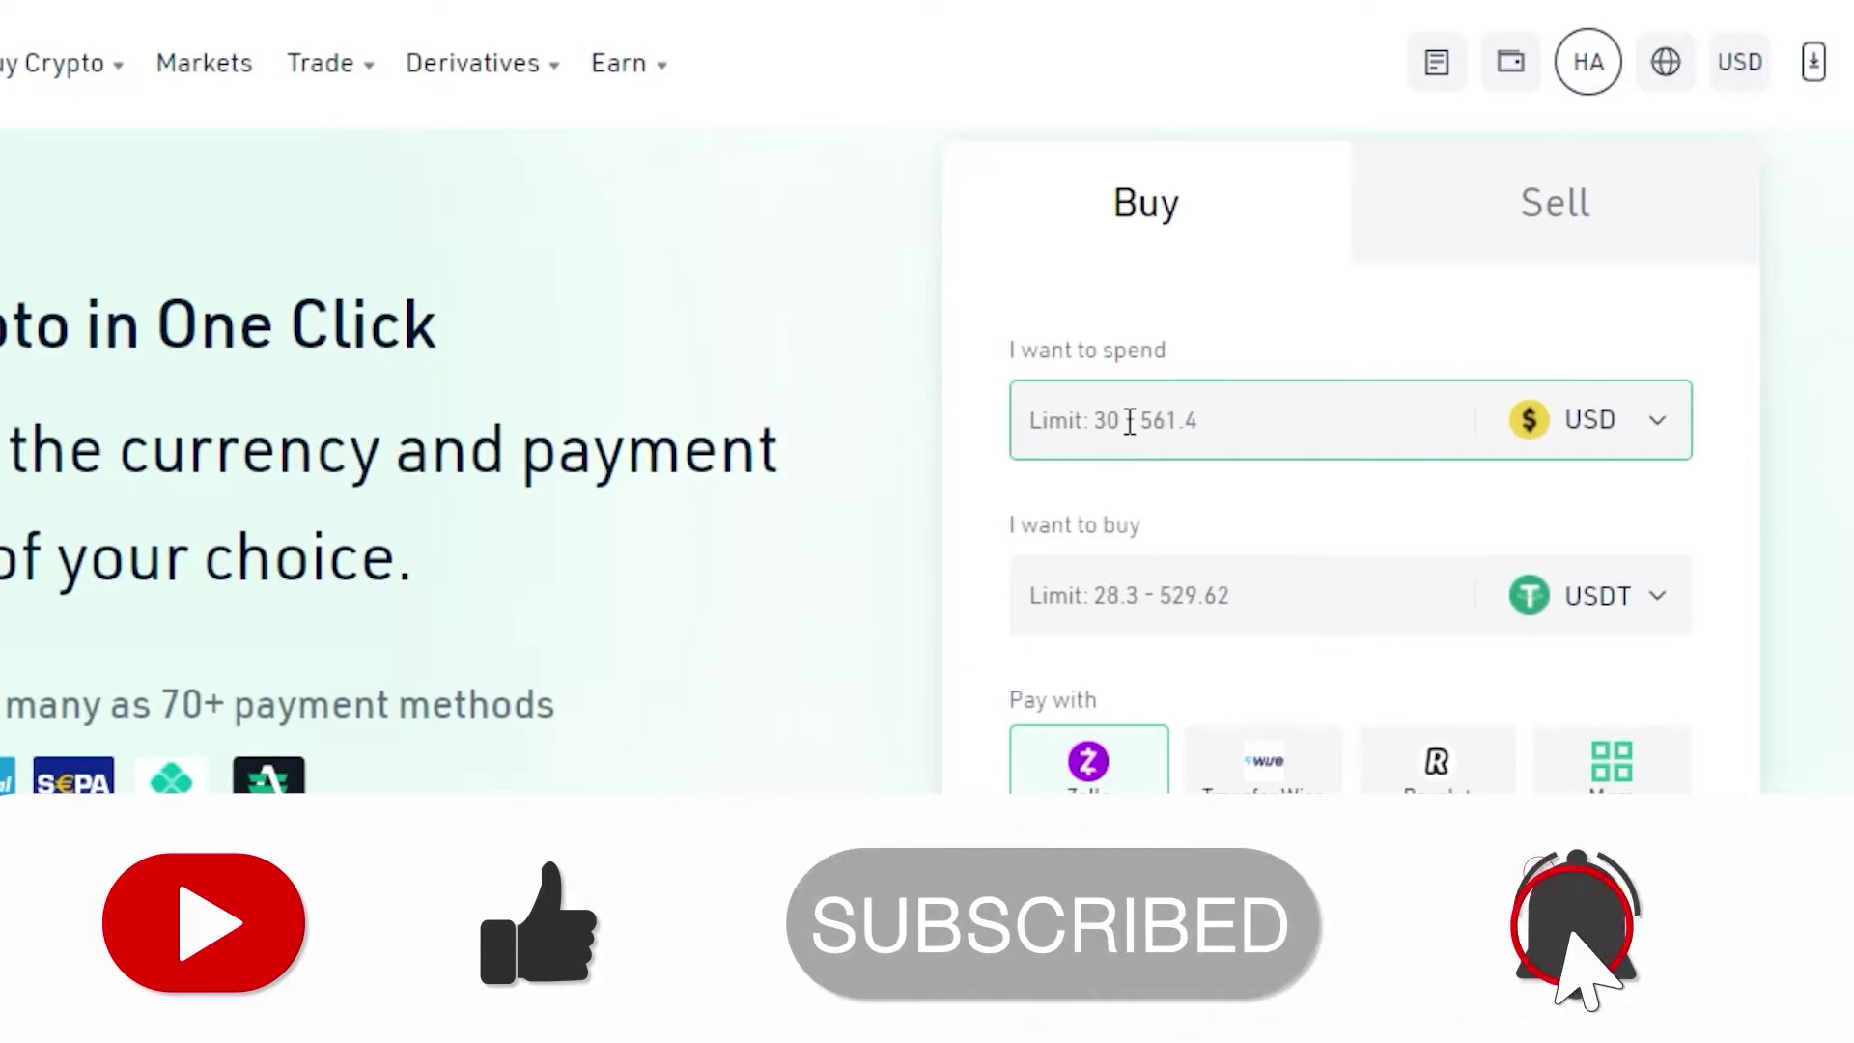
text(1)
text(00)
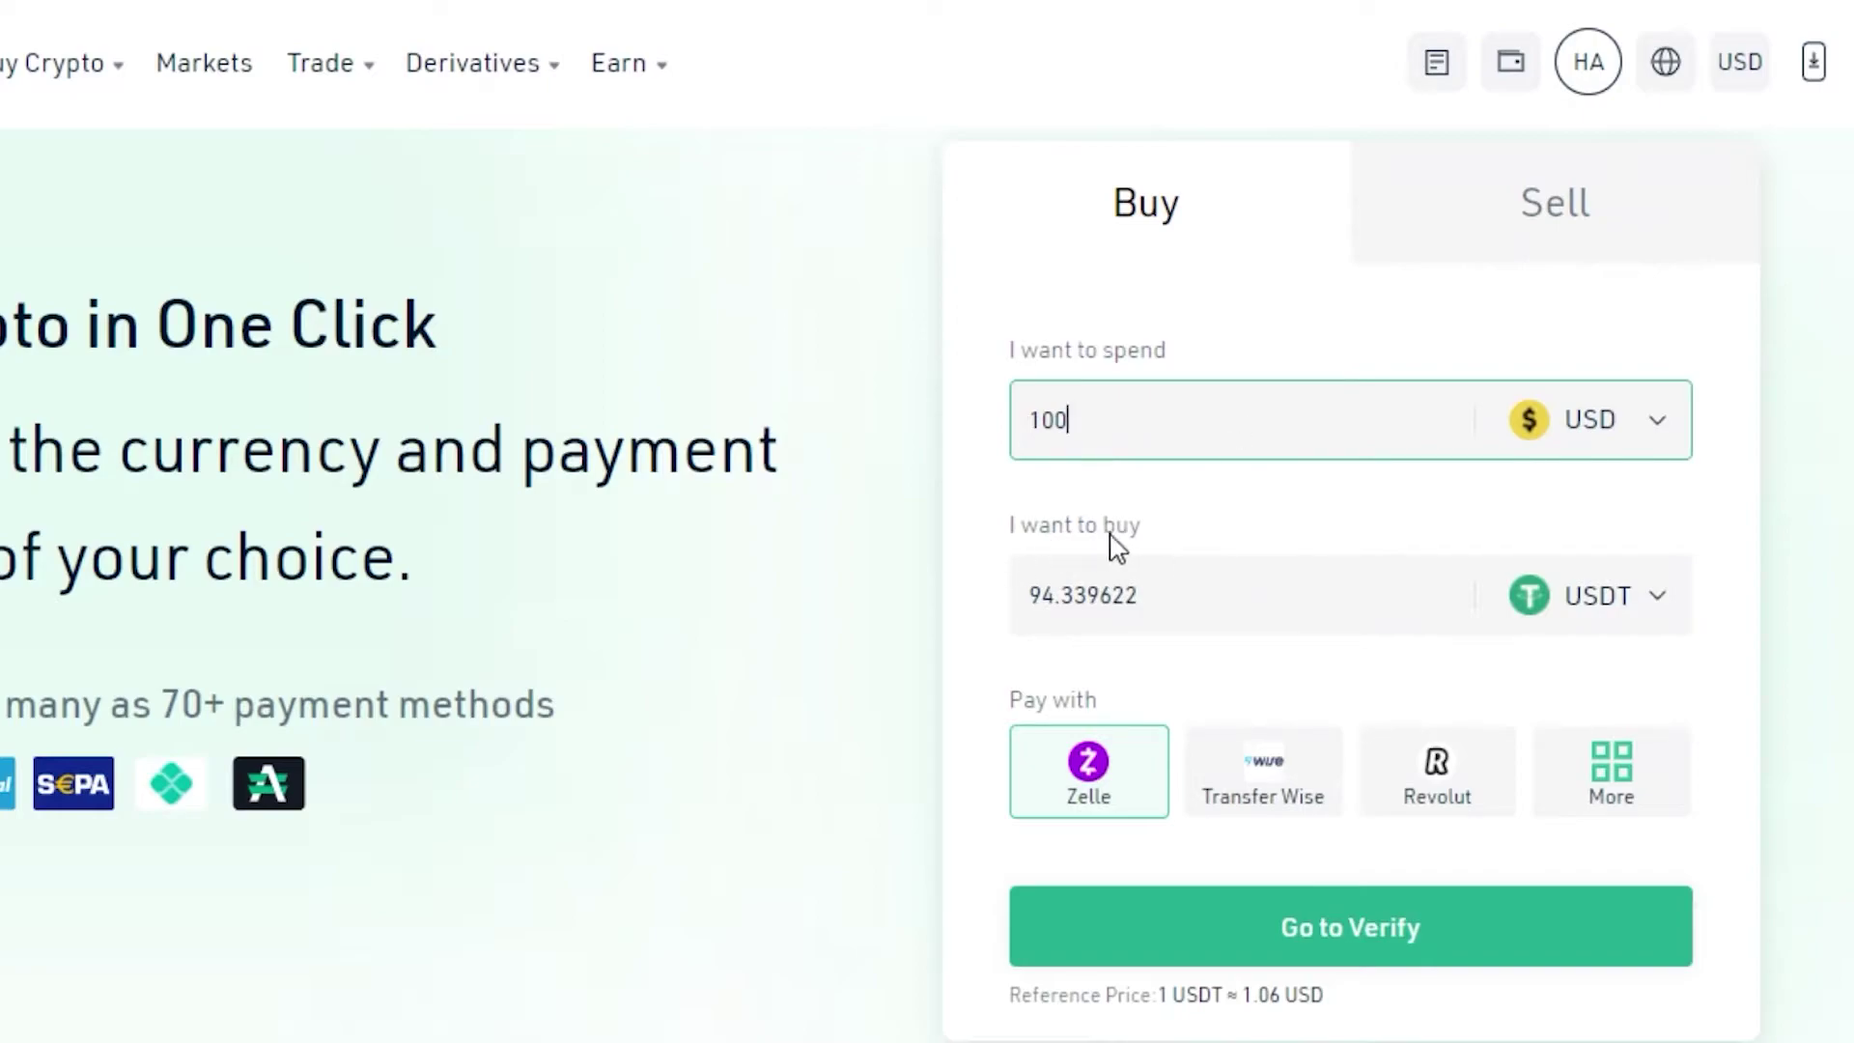
click(1556, 607)
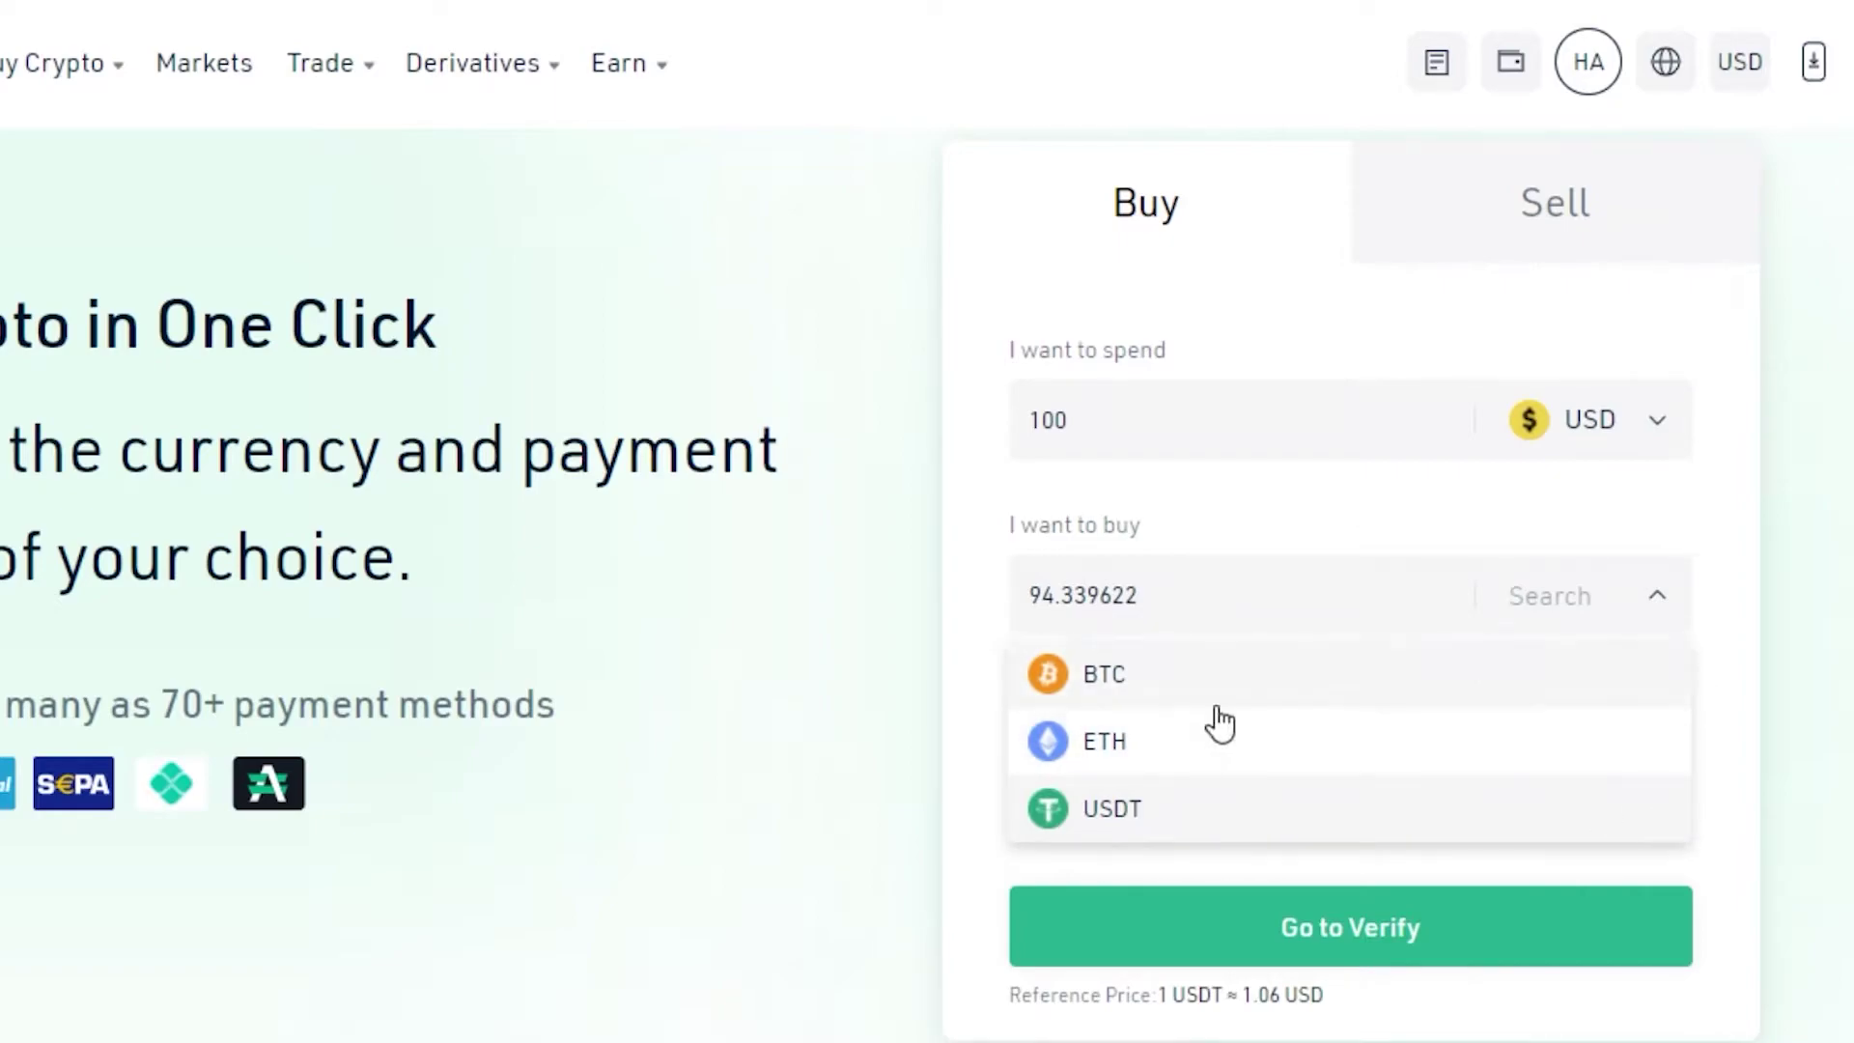
click(1147, 705)
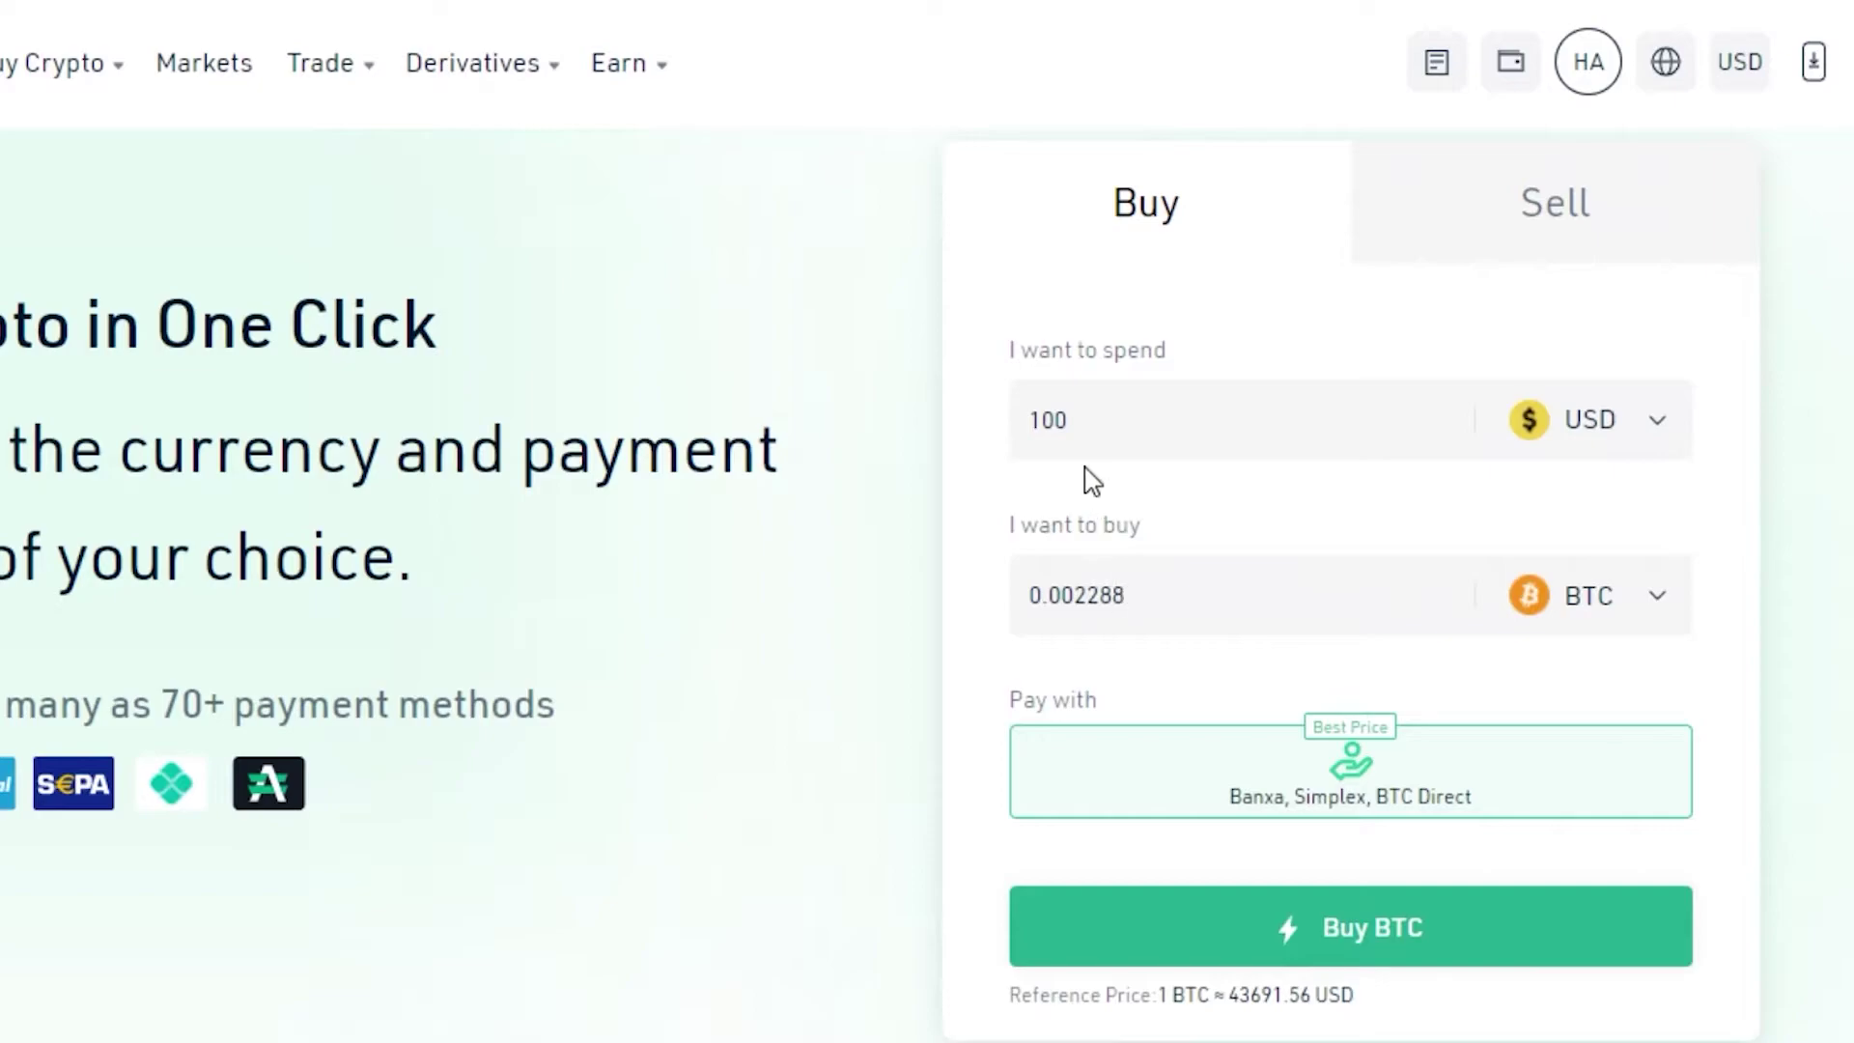
Set the amount to spend to 500 USD
click(1076, 421)
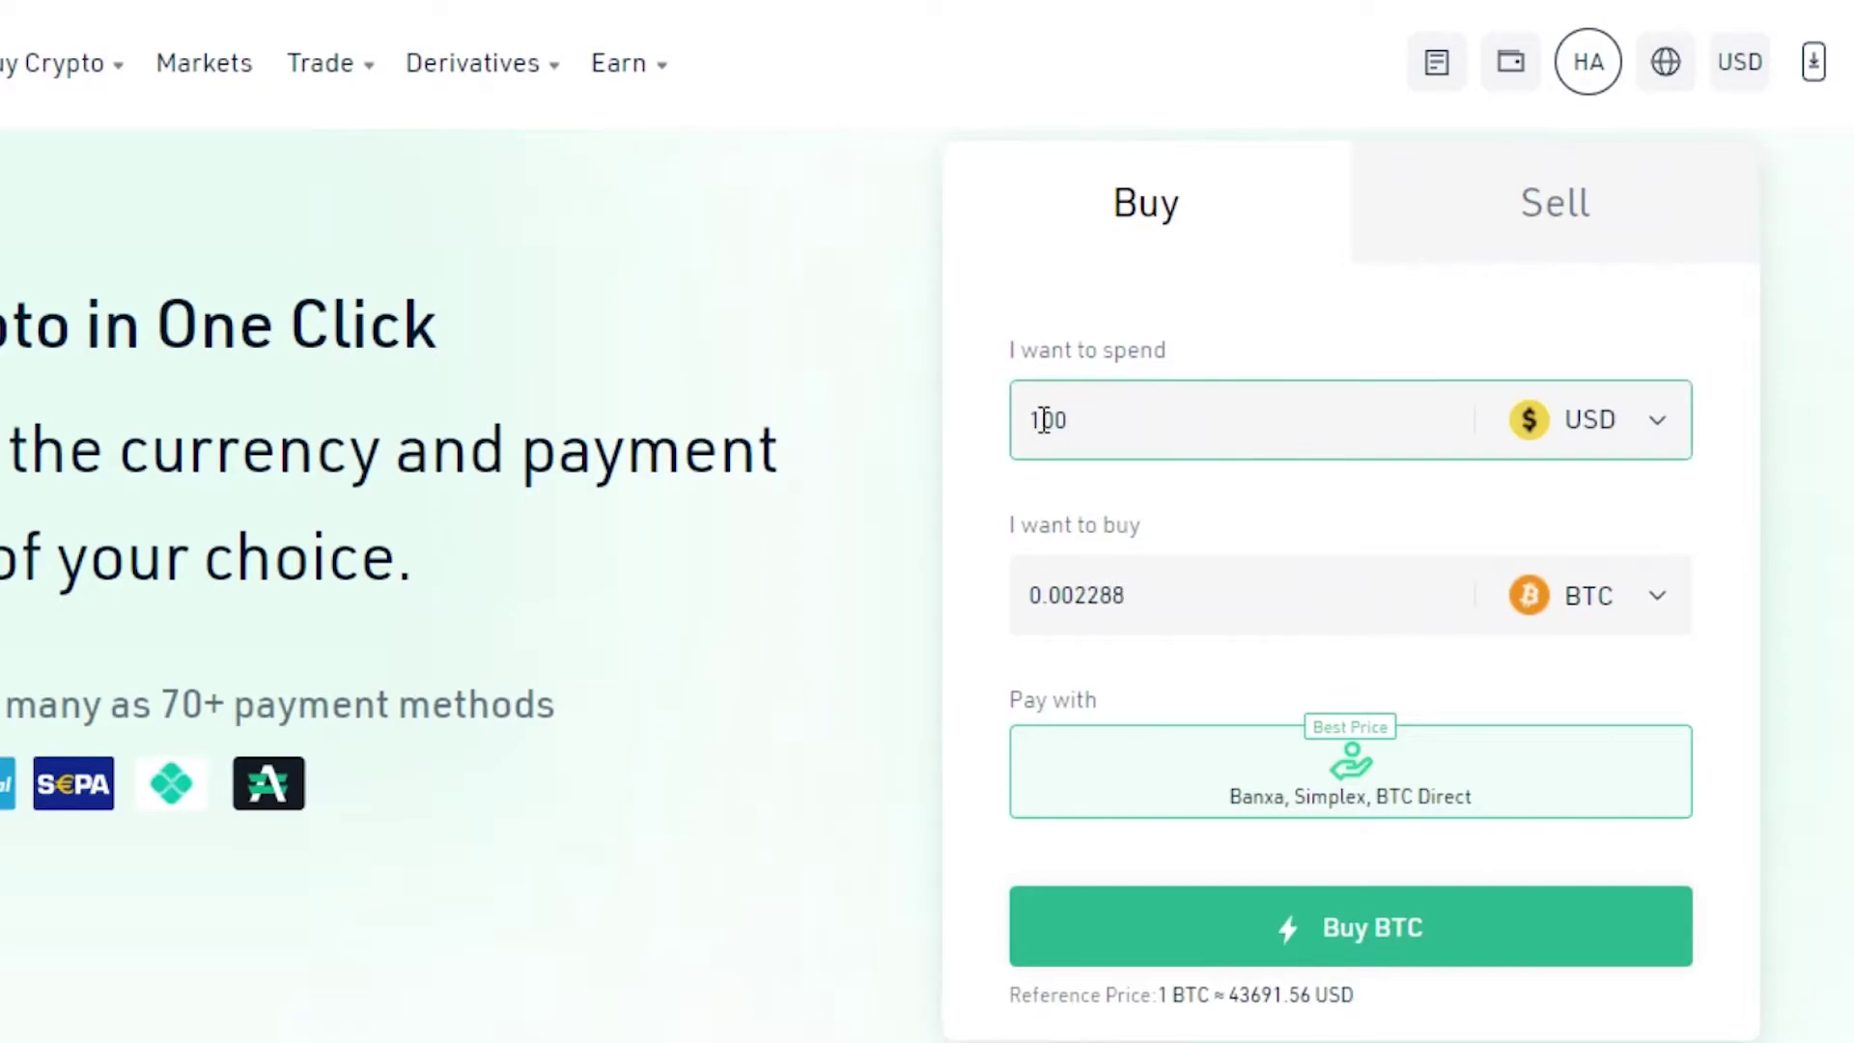
double_click(1042, 422)
text(500)
Switch the coin to buy to ETH and after that to USDT
click(1614, 589)
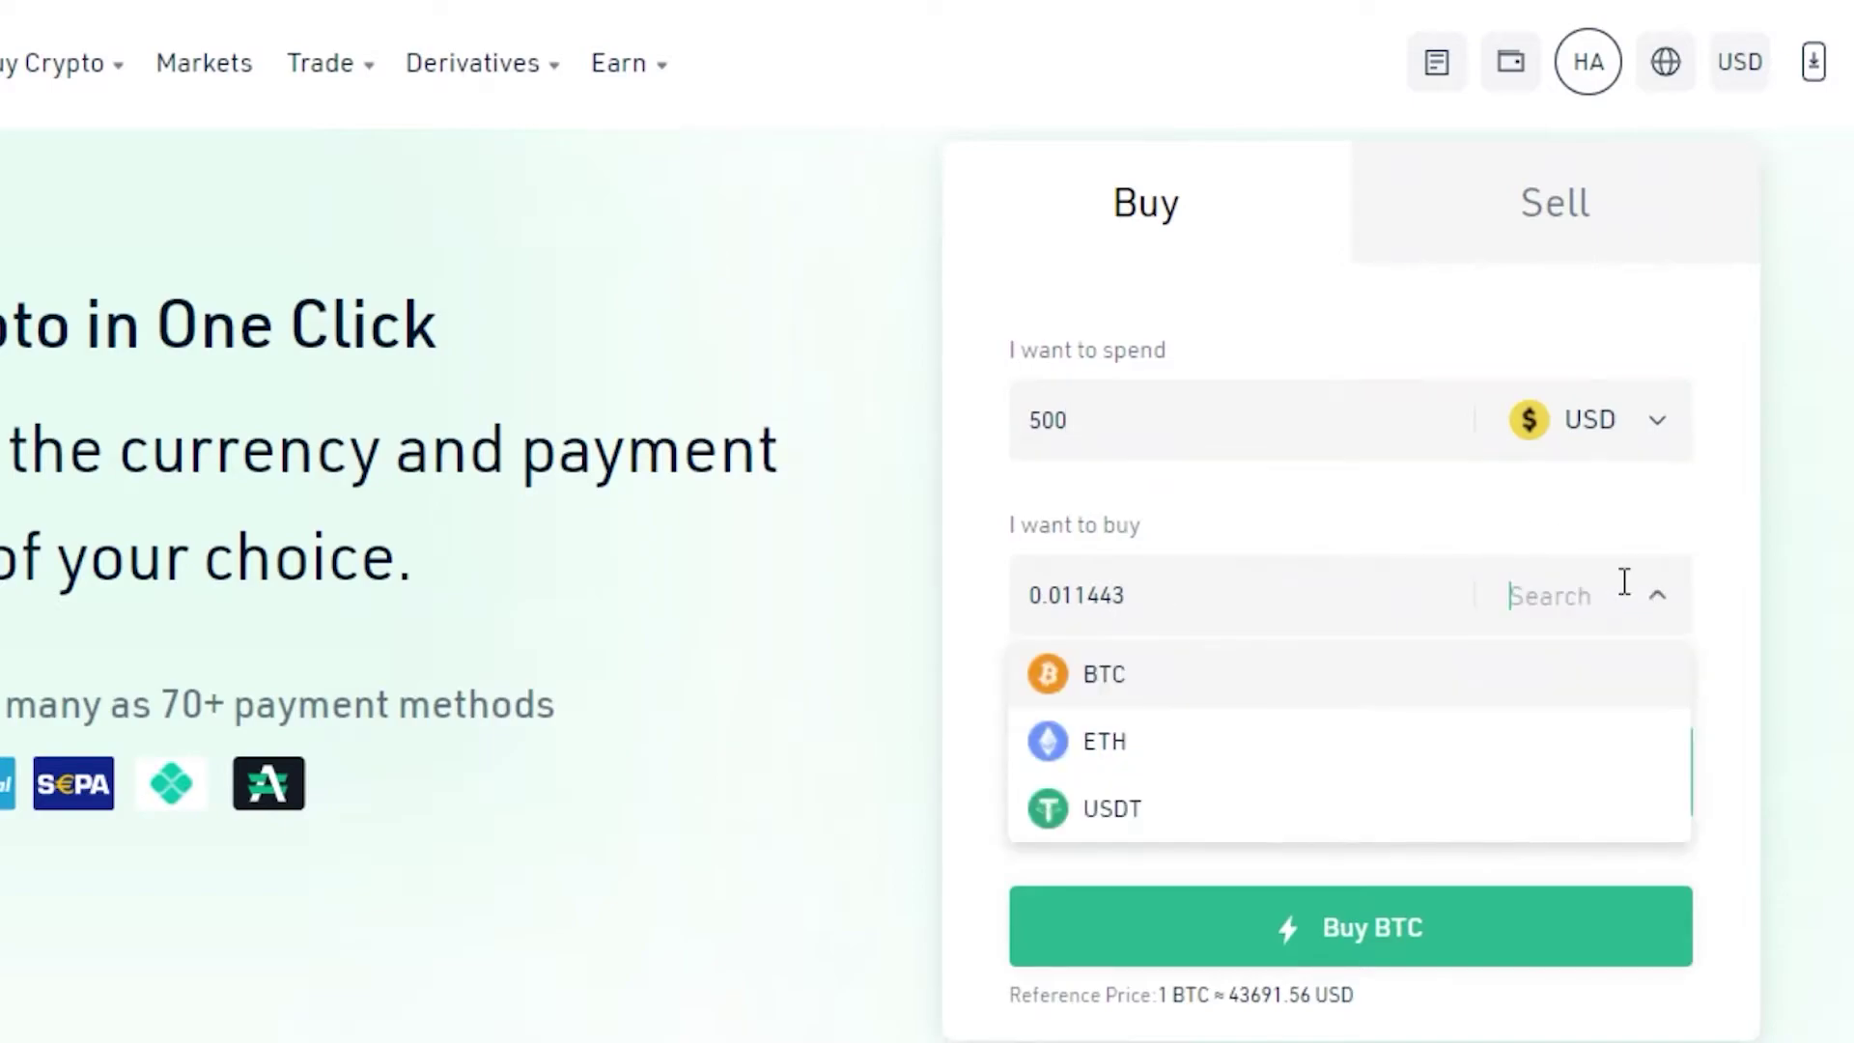
click(1169, 742)
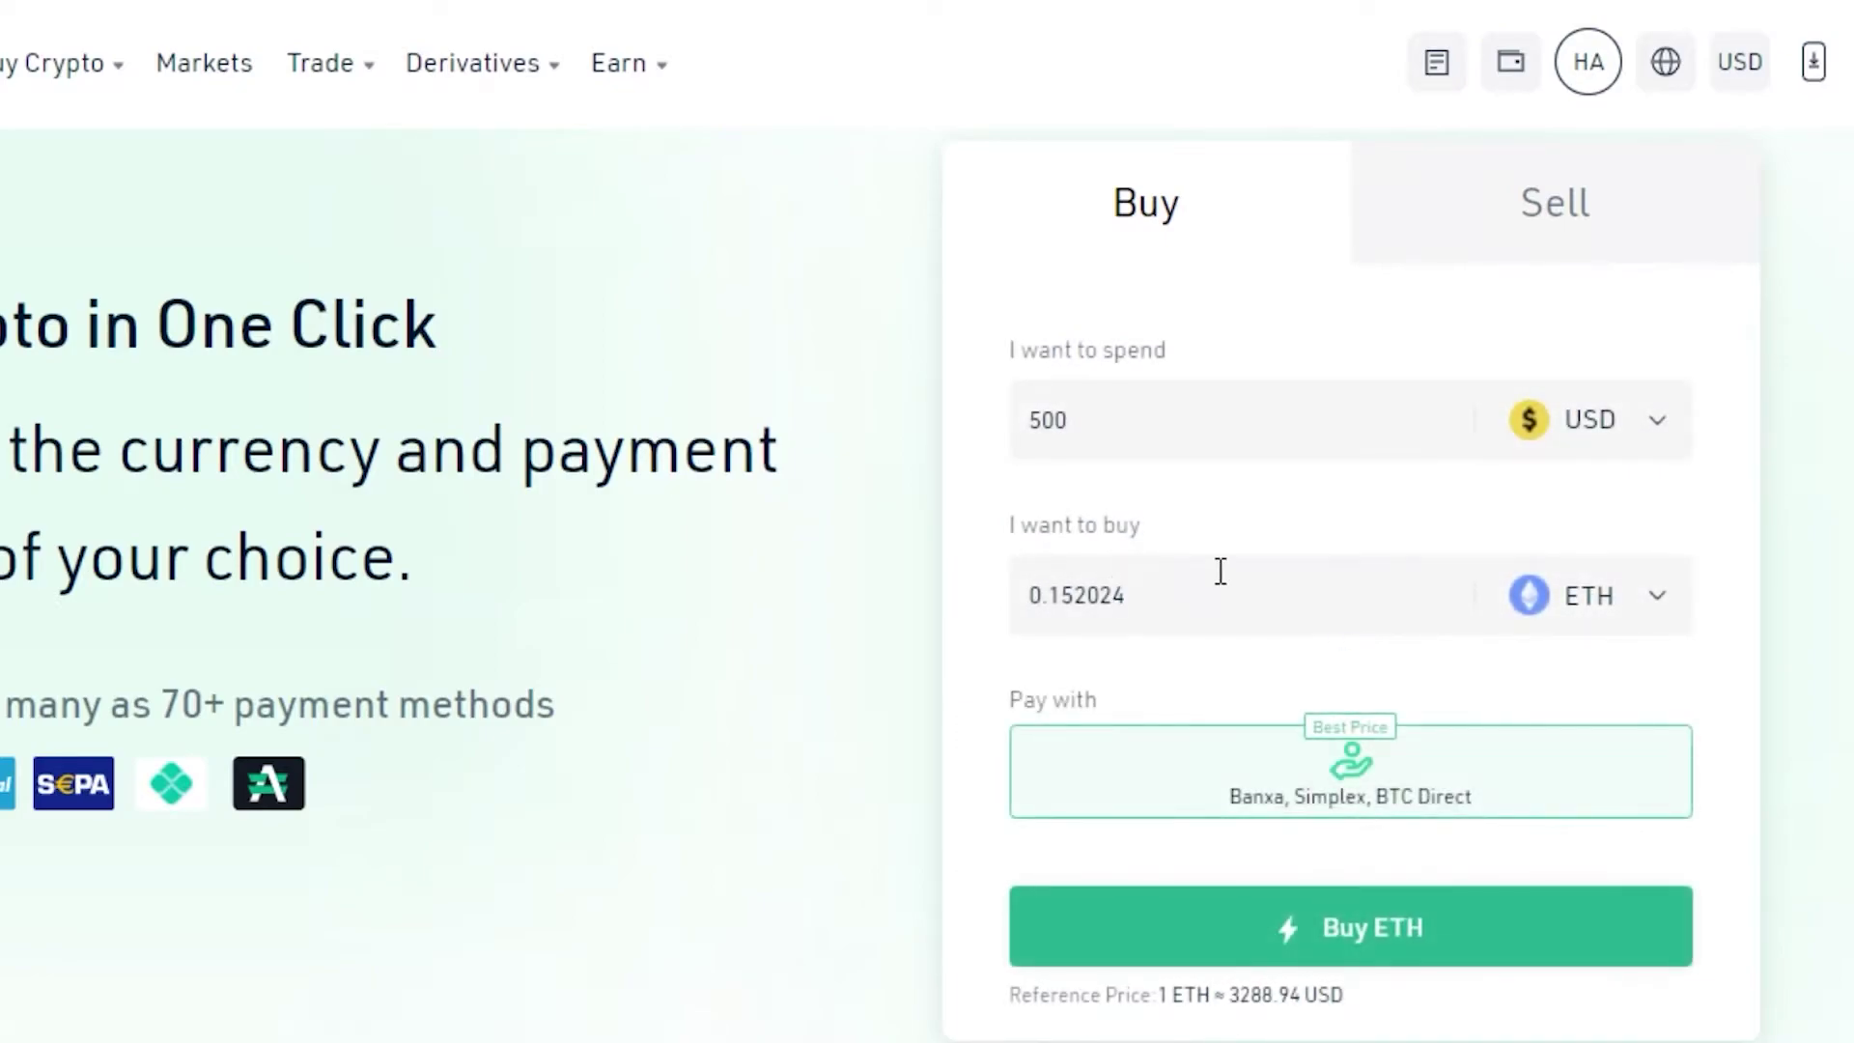
click(1630, 595)
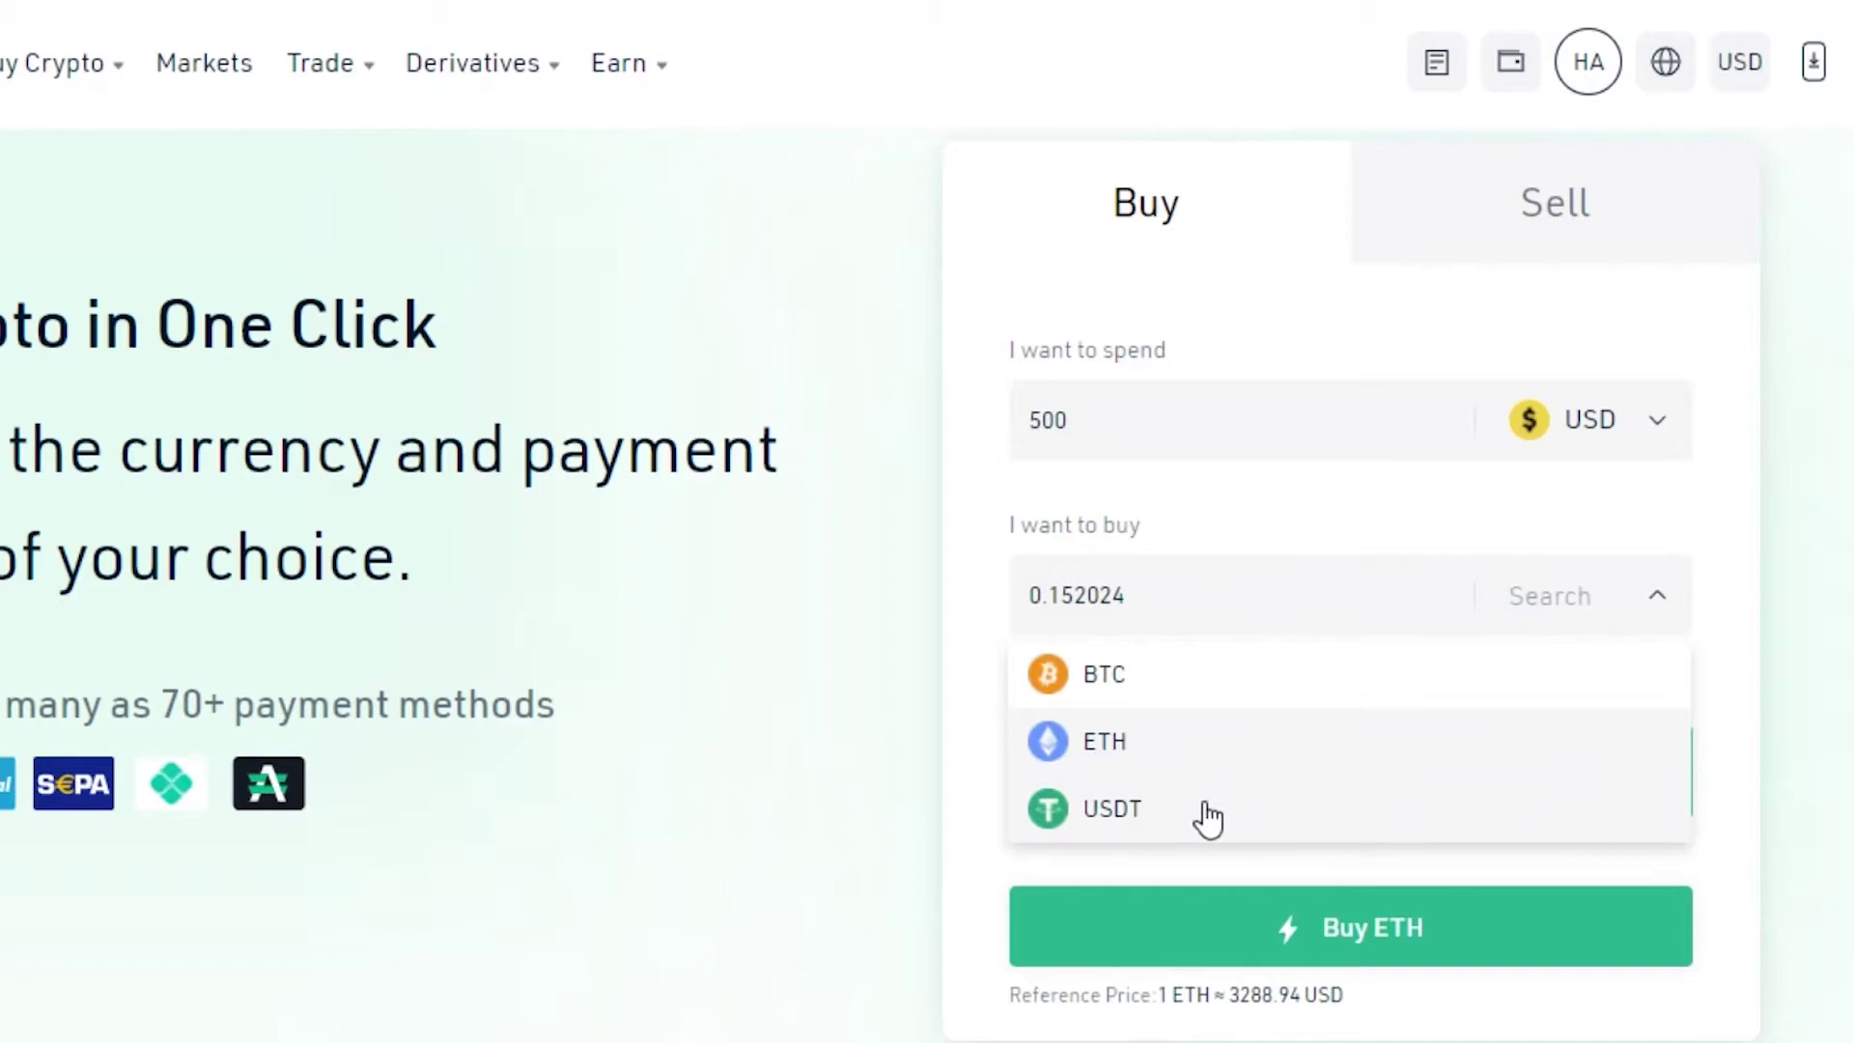
click(1211, 816)
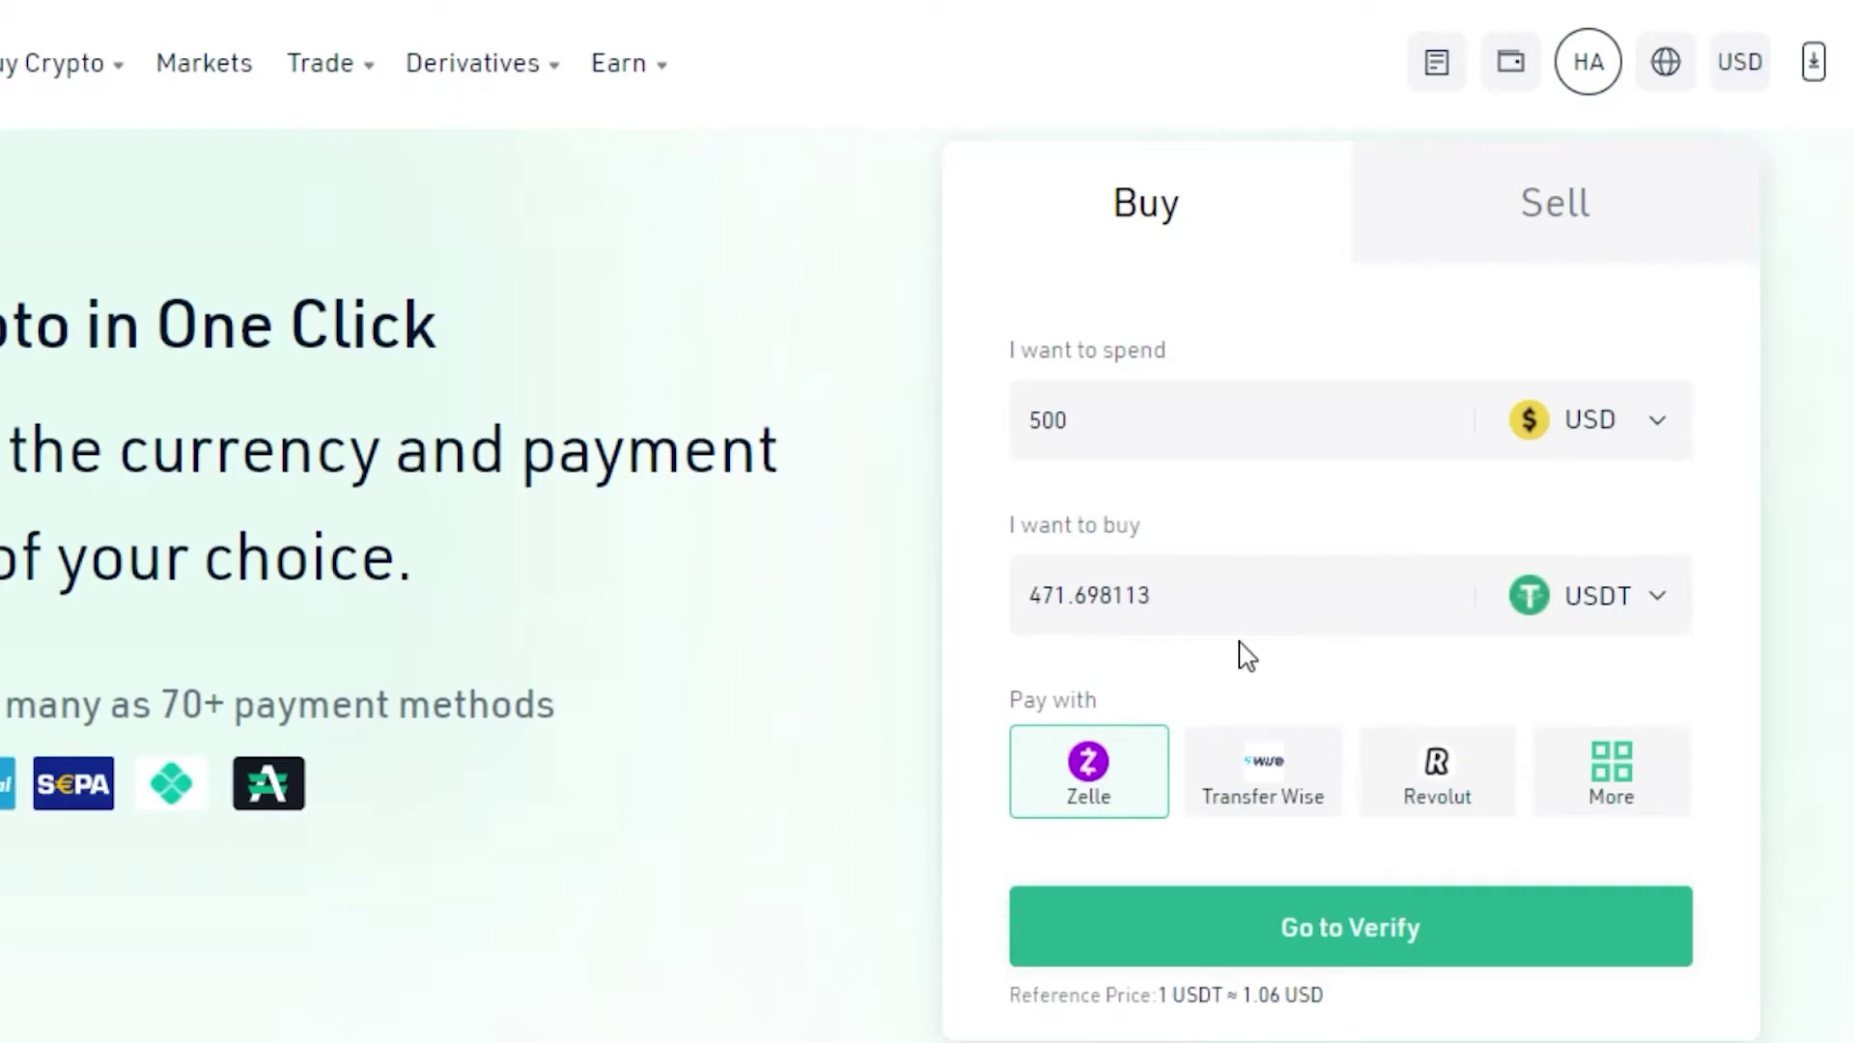
Examine the complete list of P2P and third-party payment methods for the USDT purchase, and close it without choosing another
click(1607, 768)
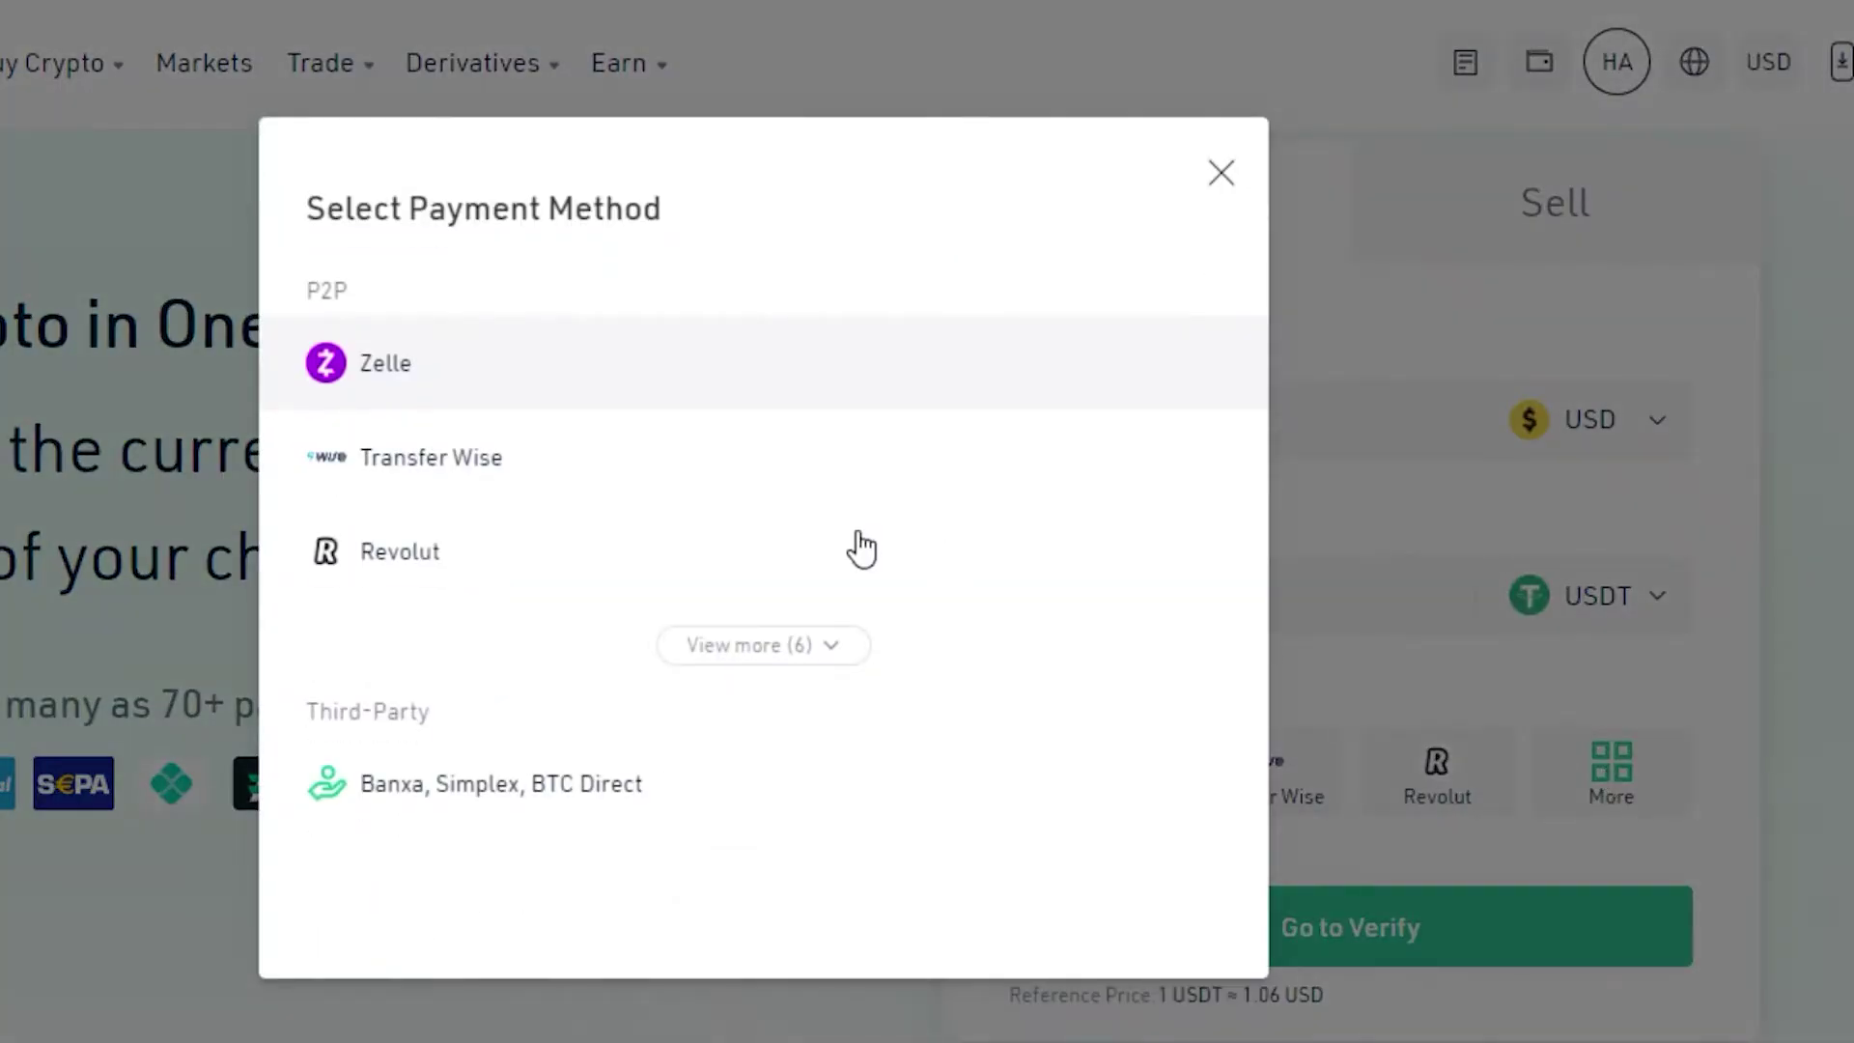
click(732, 644)
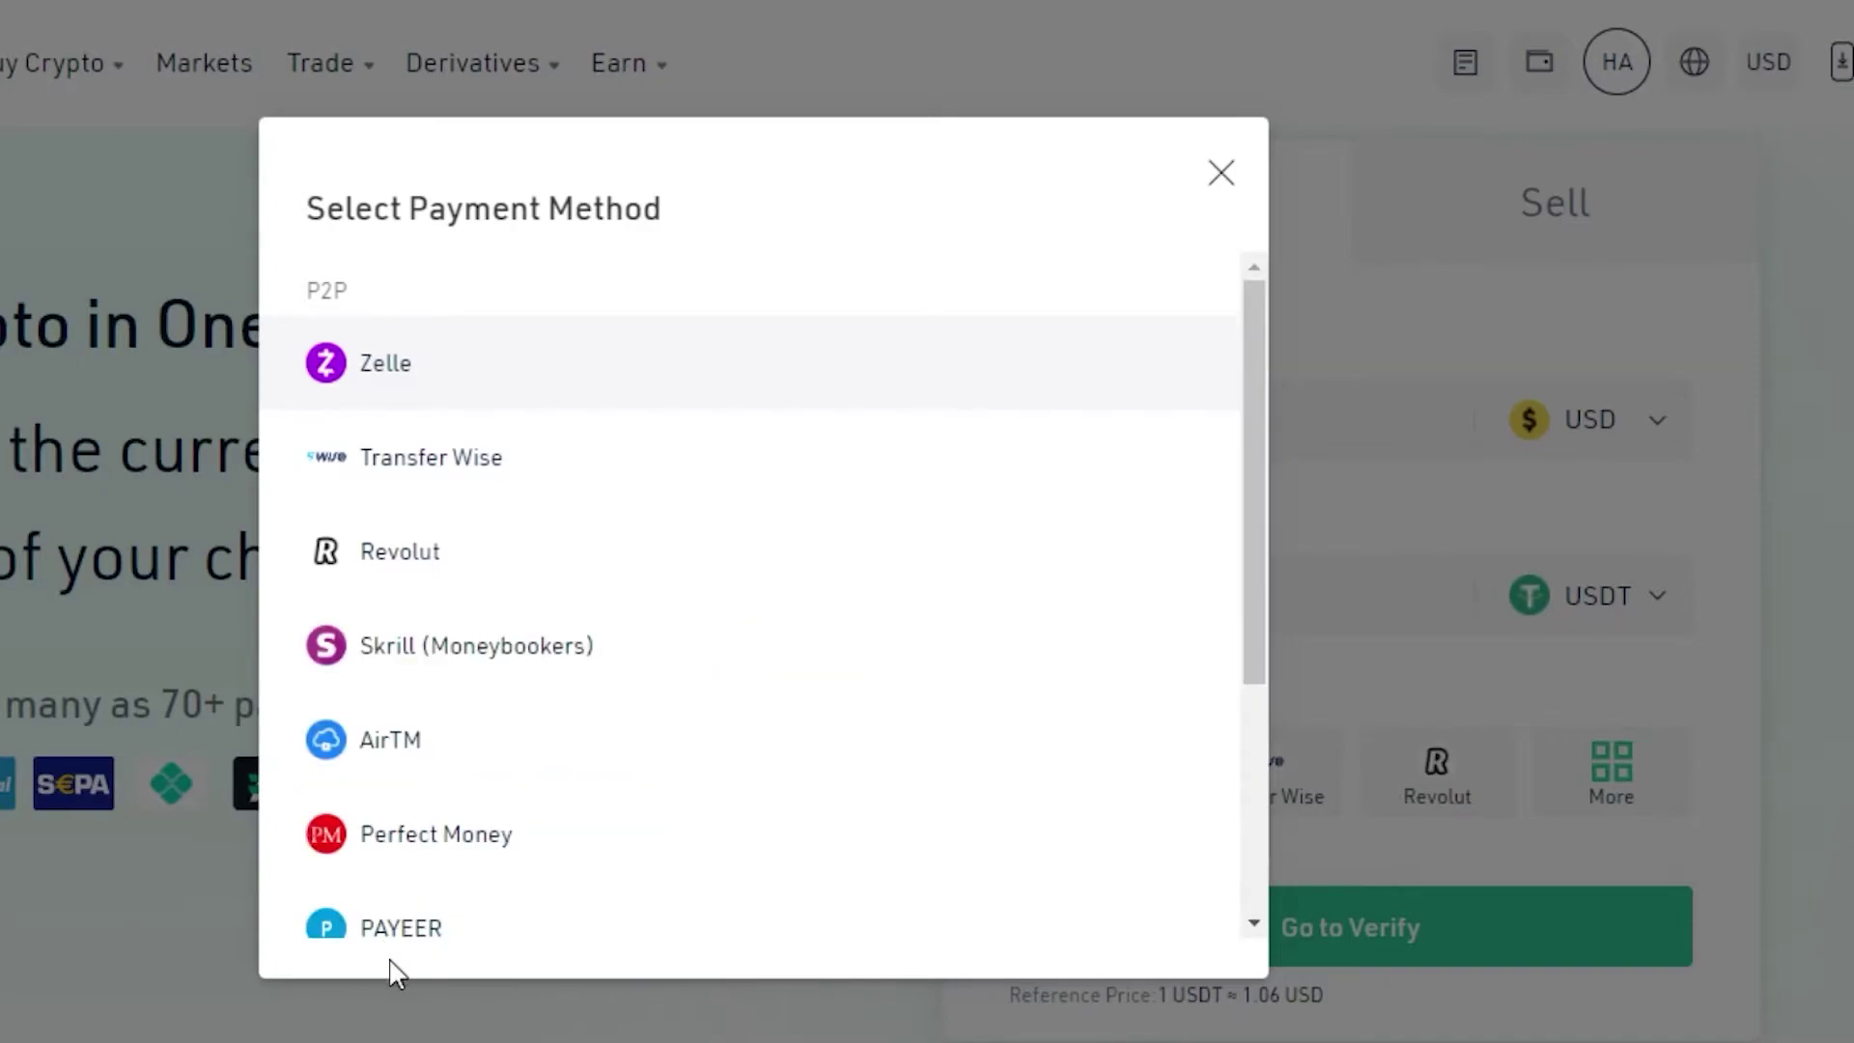
scroll(1249, 509, down, 3)
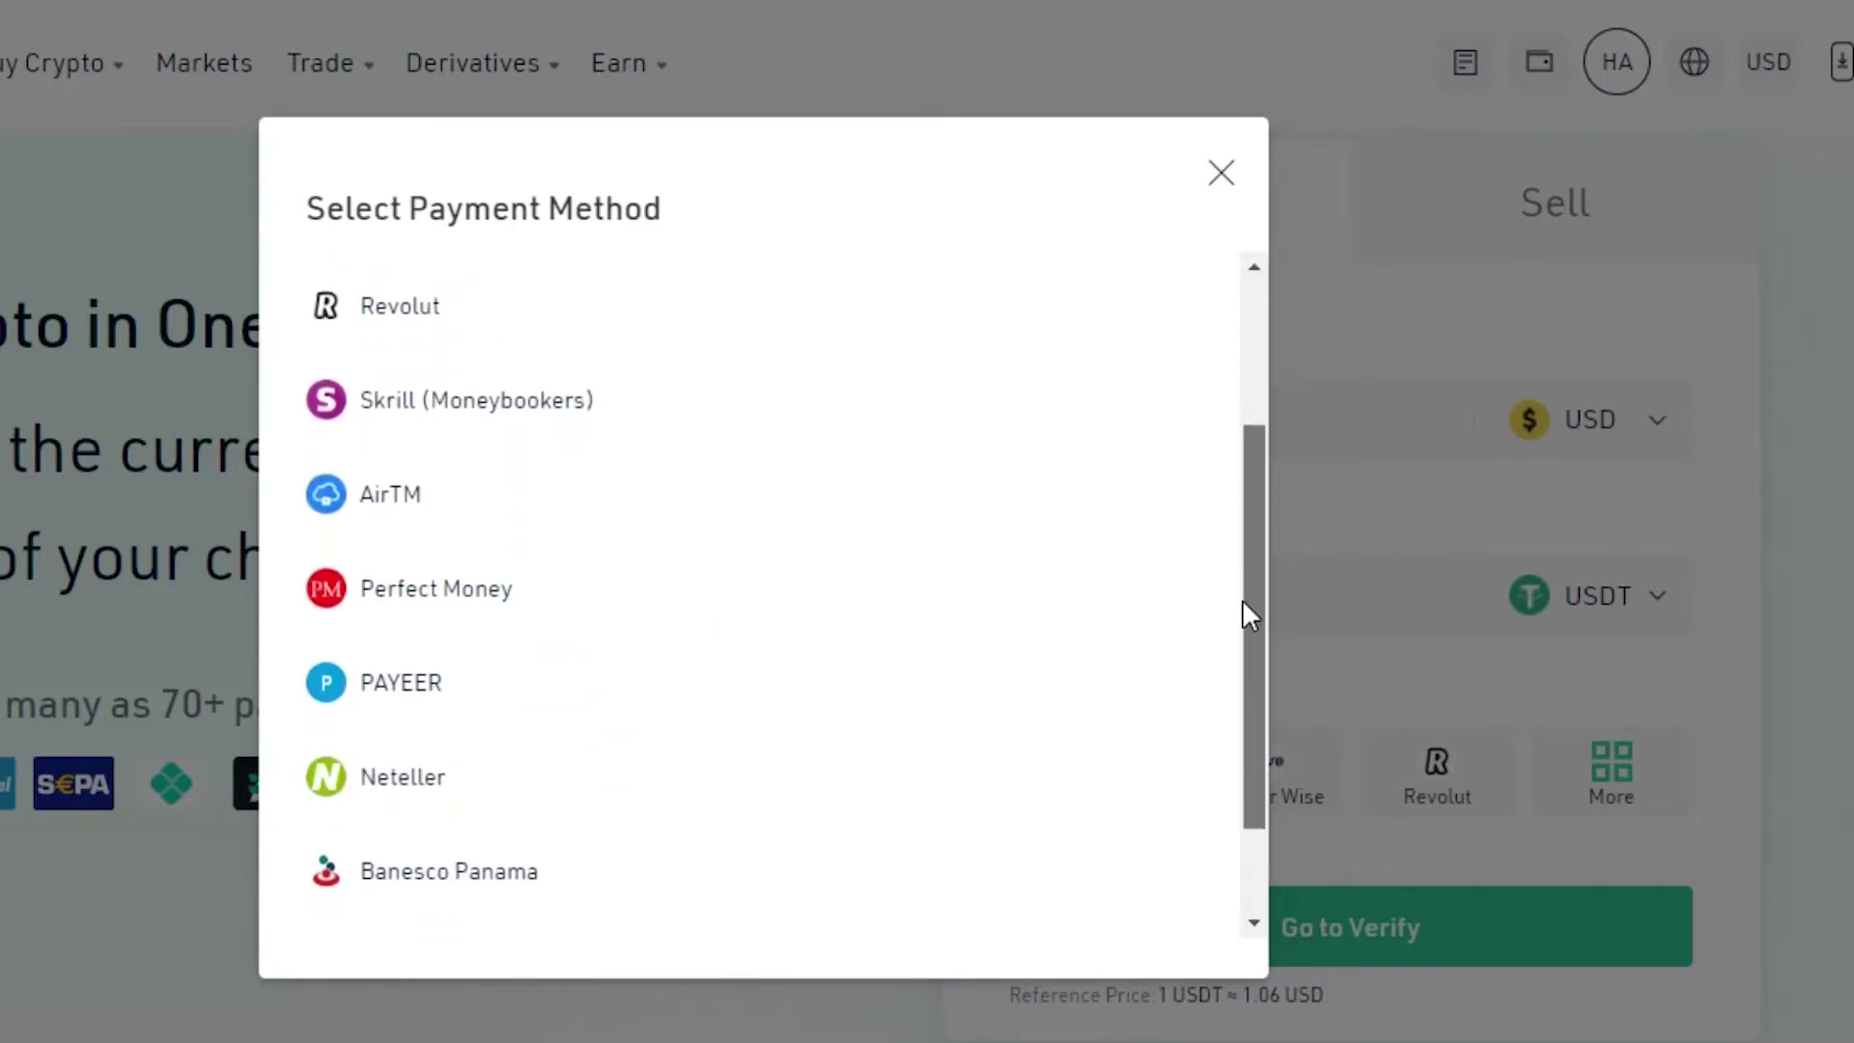
scroll(1236, 666, down, 2)
scroll(550, 426, up, 6)
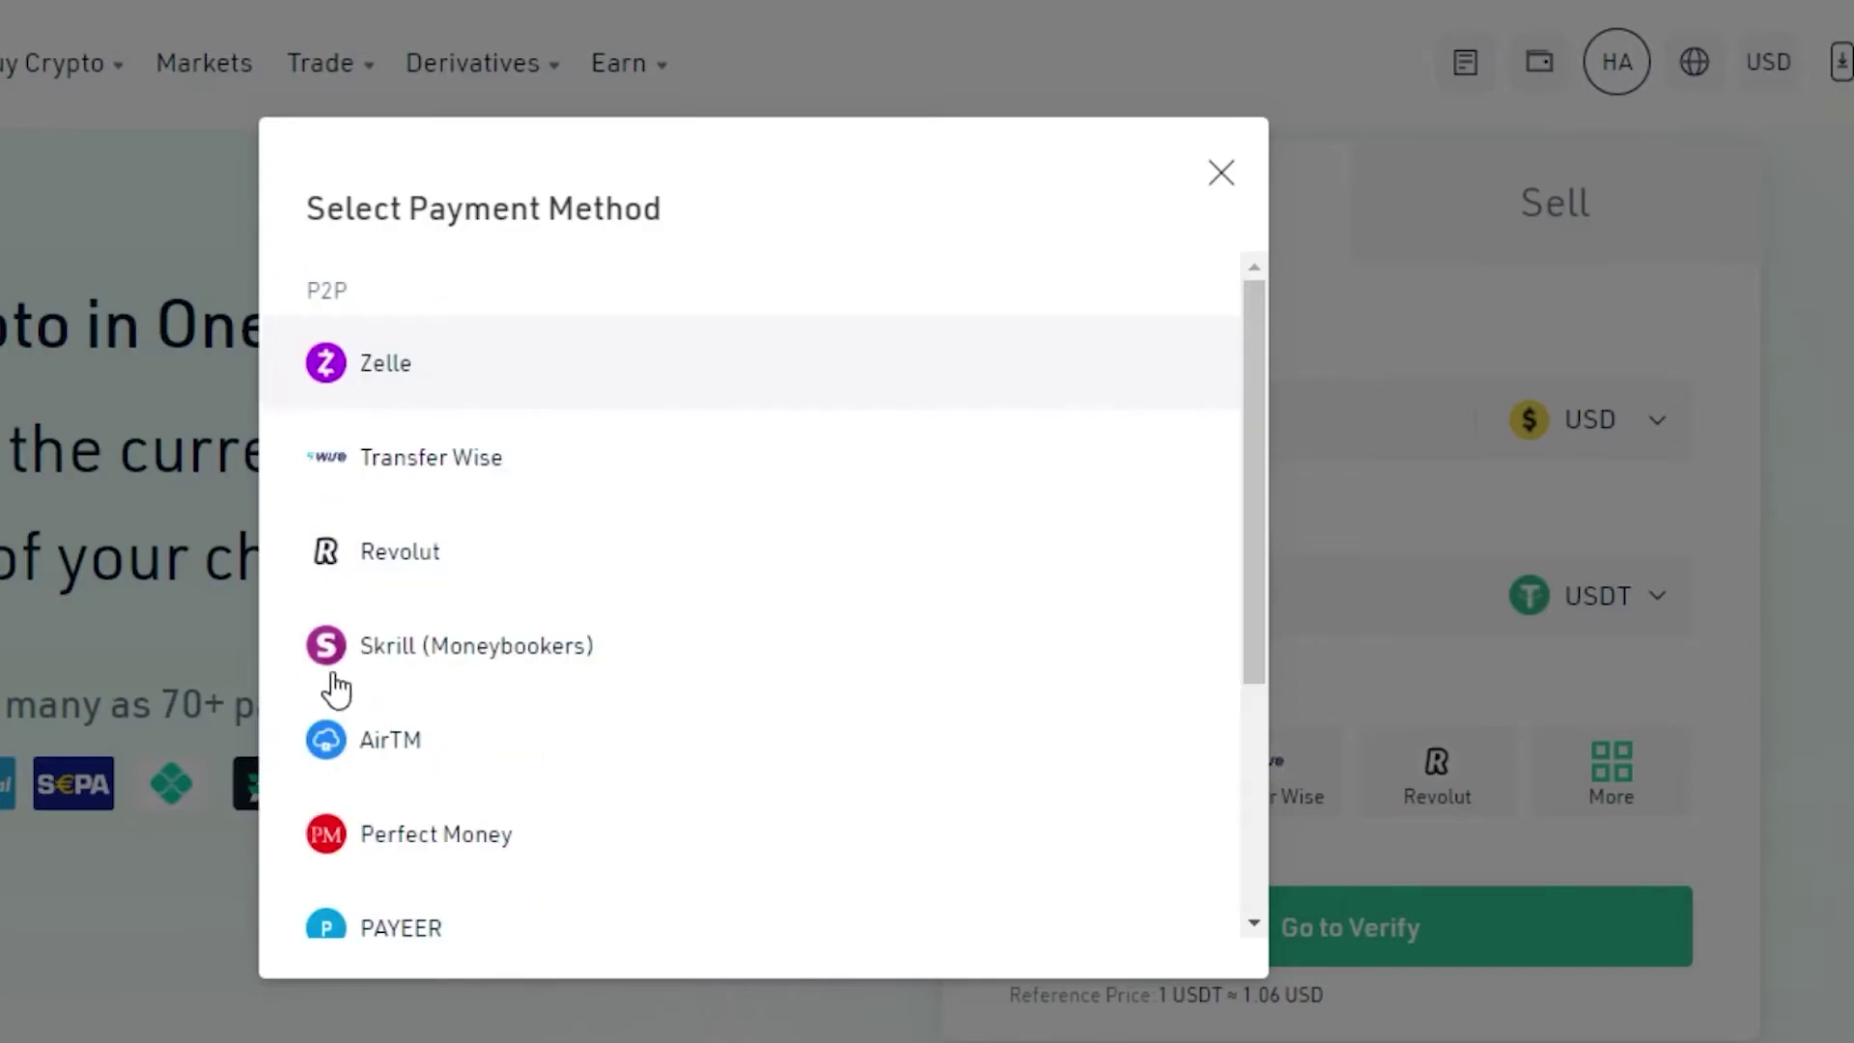
click(1218, 175)
Look over the Fast Trade page below the buy form and examine the USDT reference price
scroll(927, 580, down, 8)
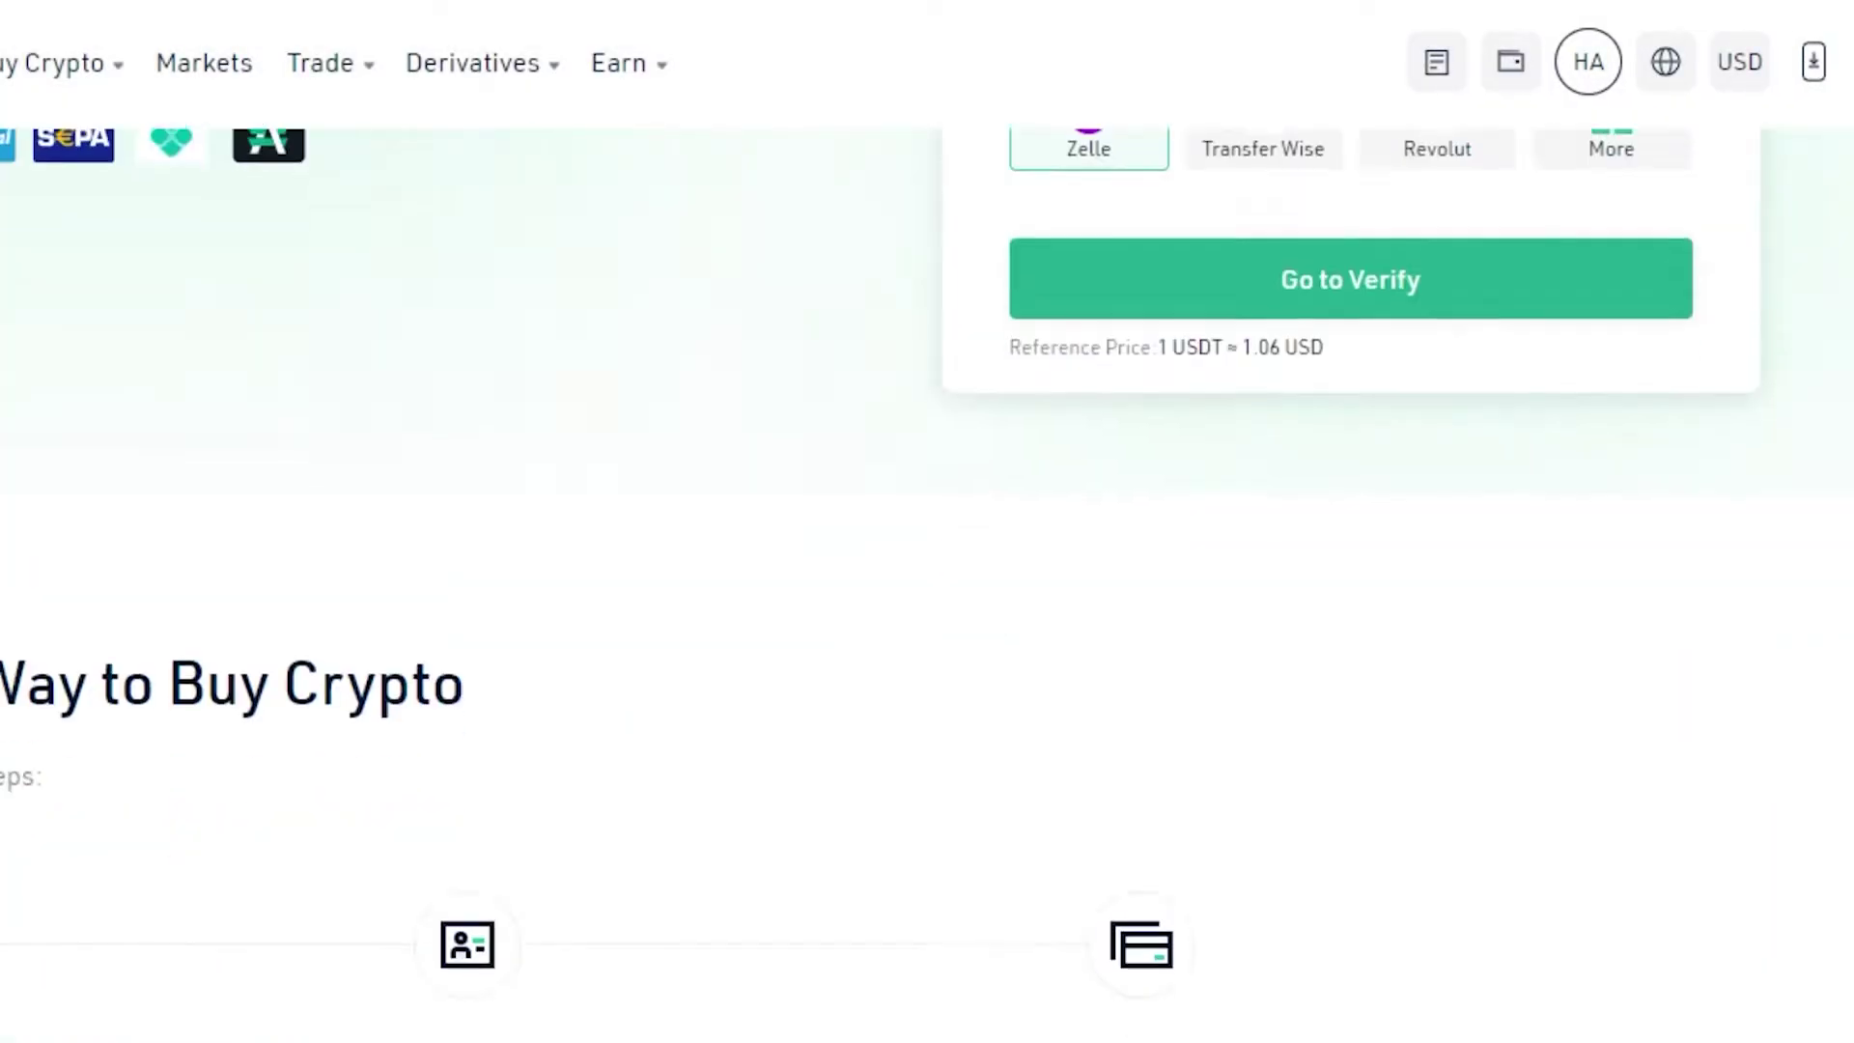
scroll(927, 579, up, 8)
scroll(927, 579, down, 2)
scroll(927, 579, up, 1)
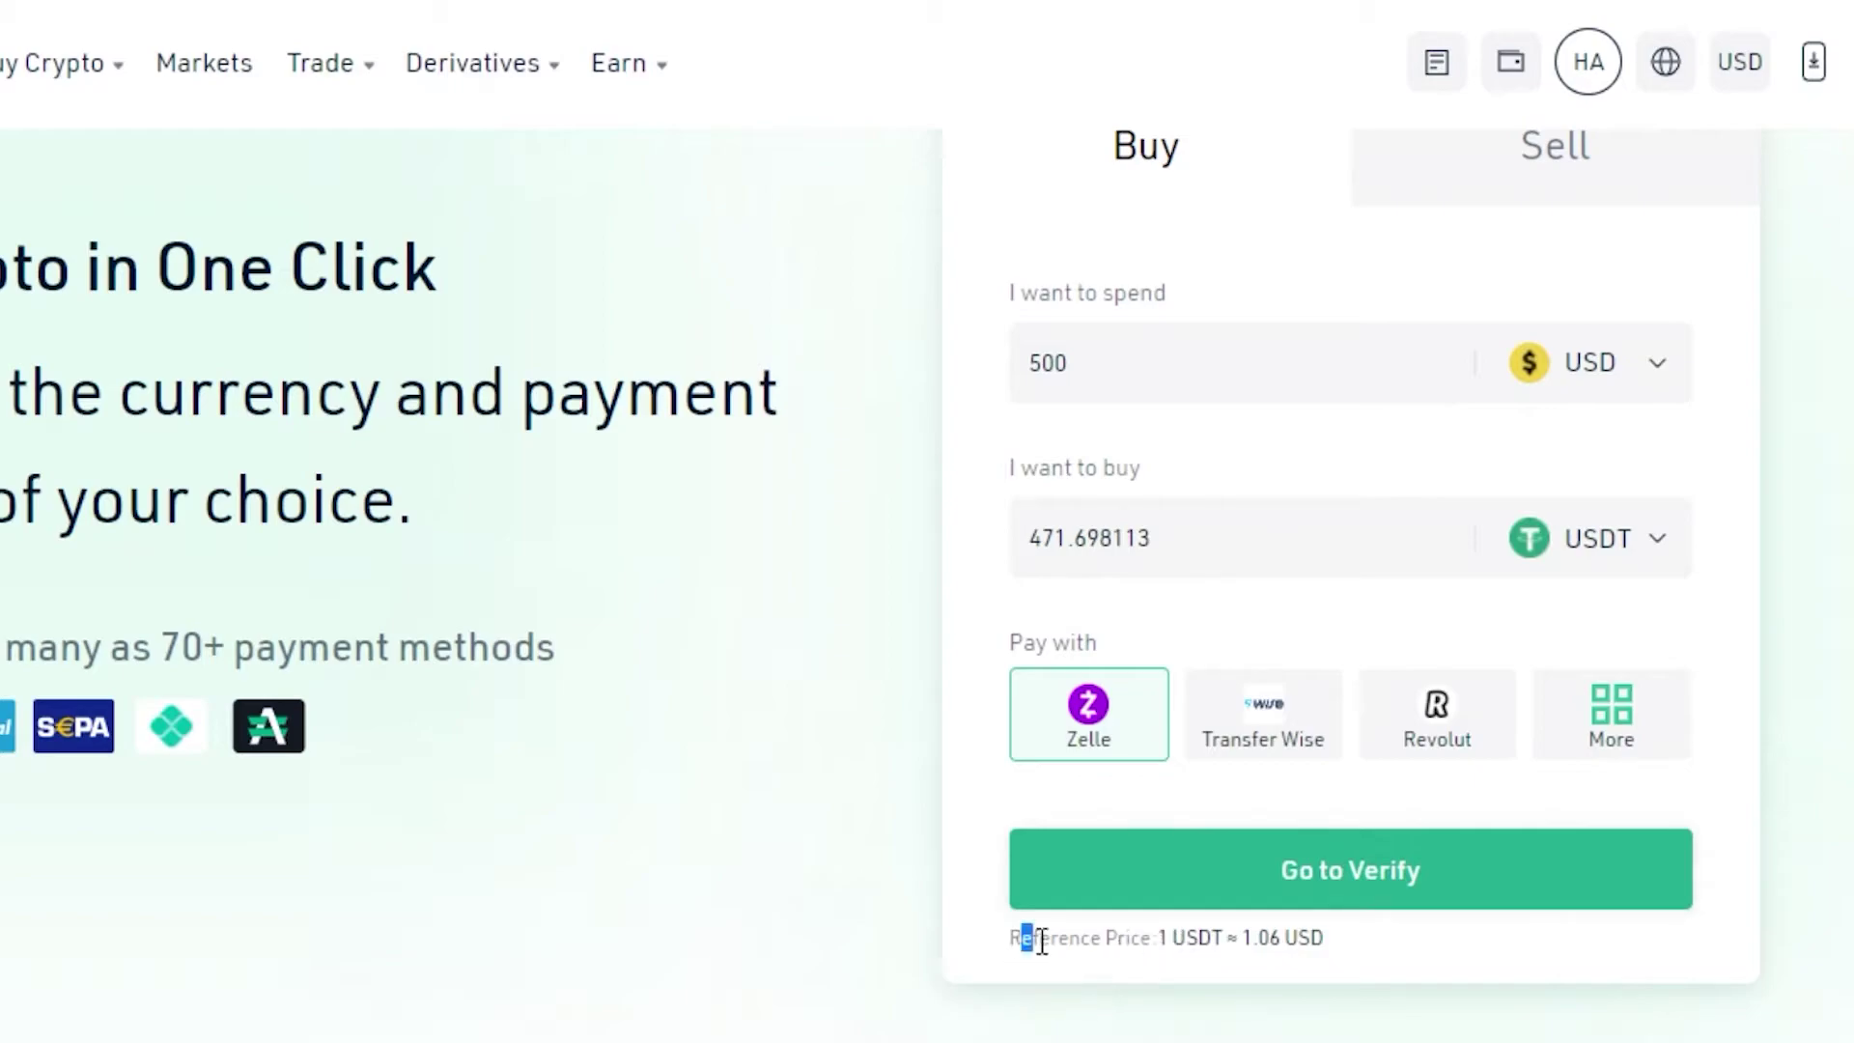
drag(1041, 942, 1336, 940)
click(1341, 948)
Switch the Fast Trade form to Sell and examine its amount, currency and receiving-method fields for USDT
scroll(1352, 676, up, 2)
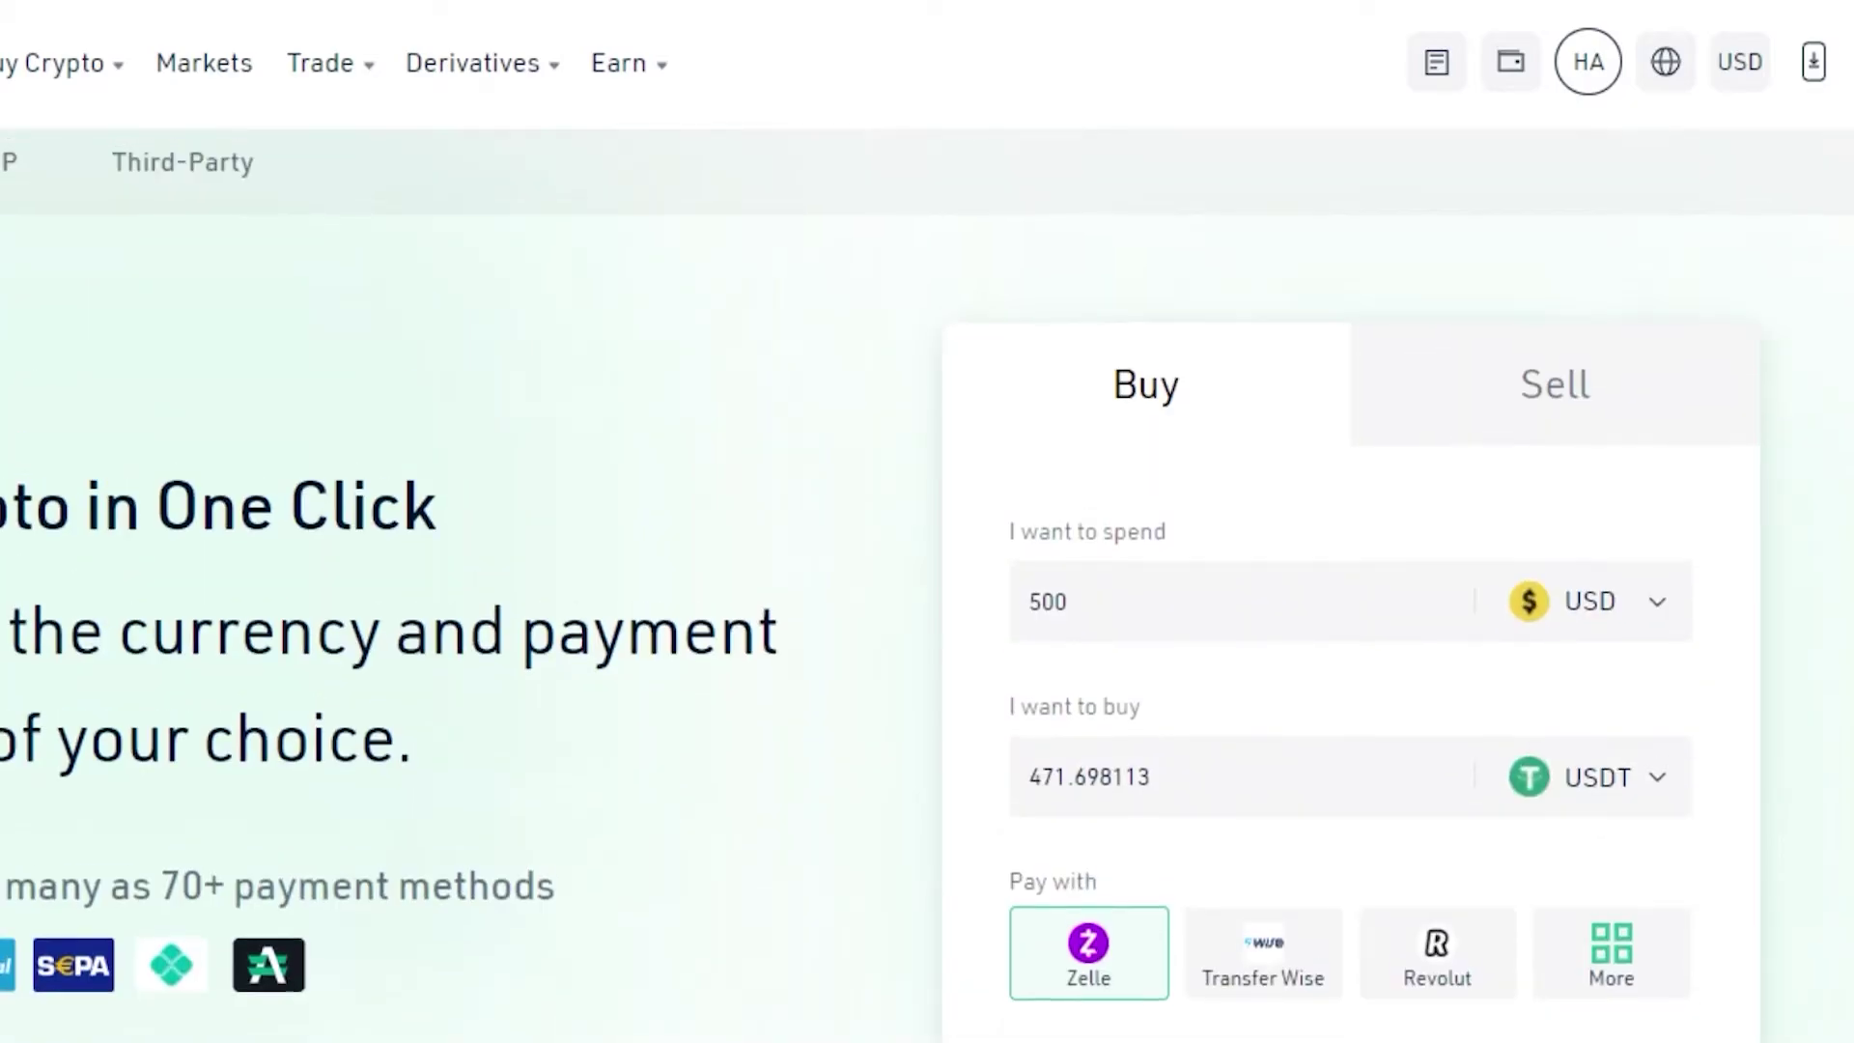
click(1615, 406)
scroll(1615, 406, down, 3)
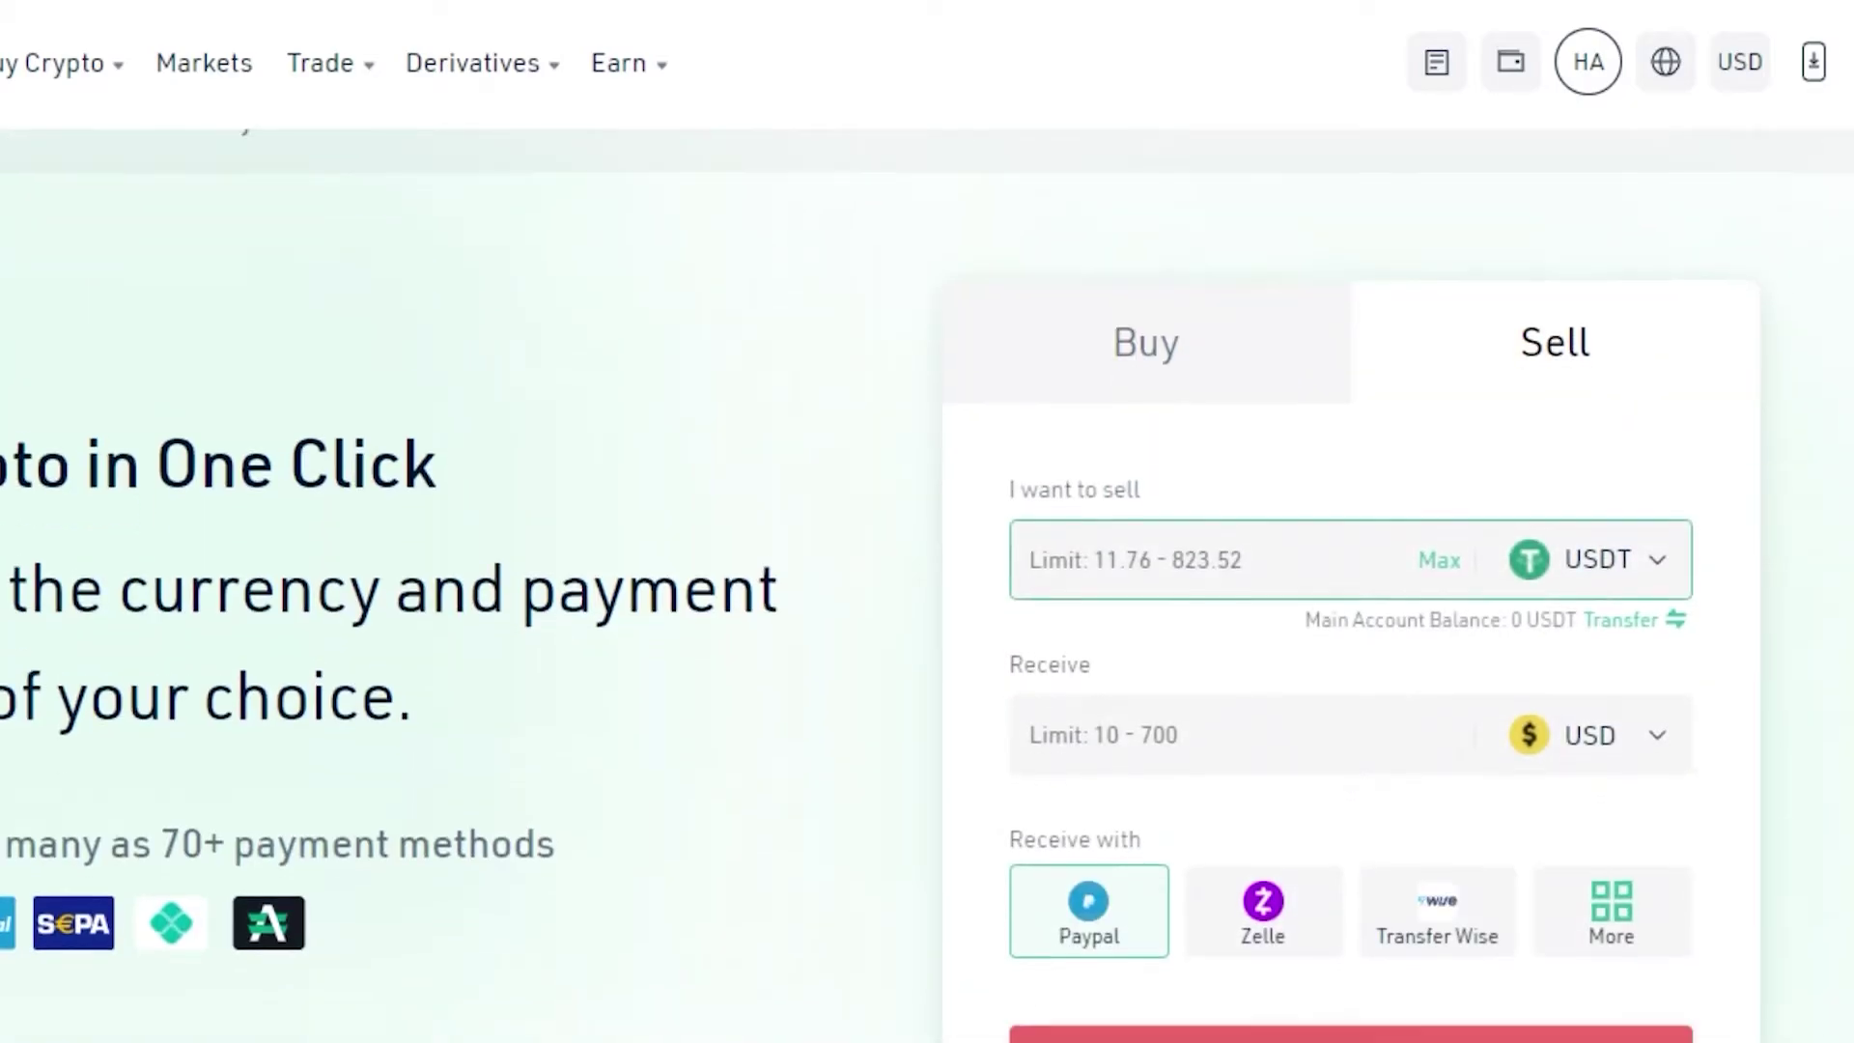
scroll(1593, 228, up, 1)
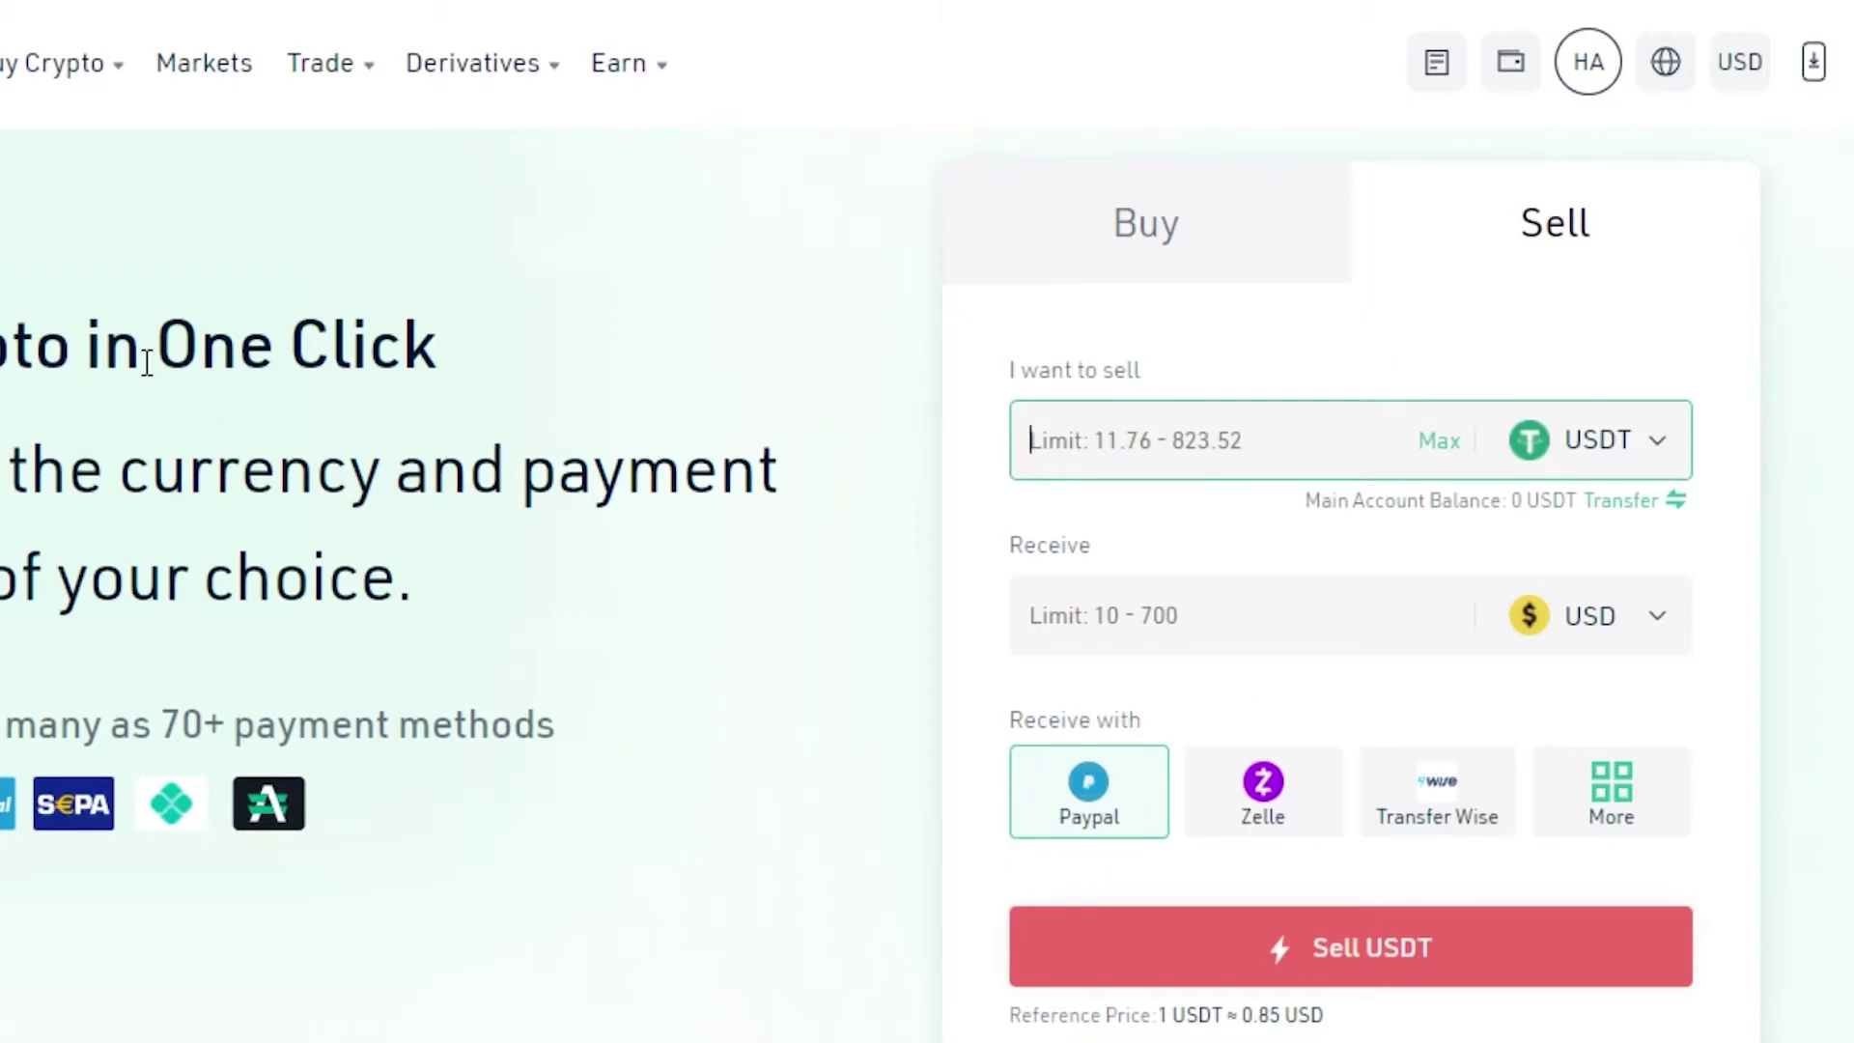
Open the Markets page and dismiss the site's location permission request
mouse_move(66, 89)
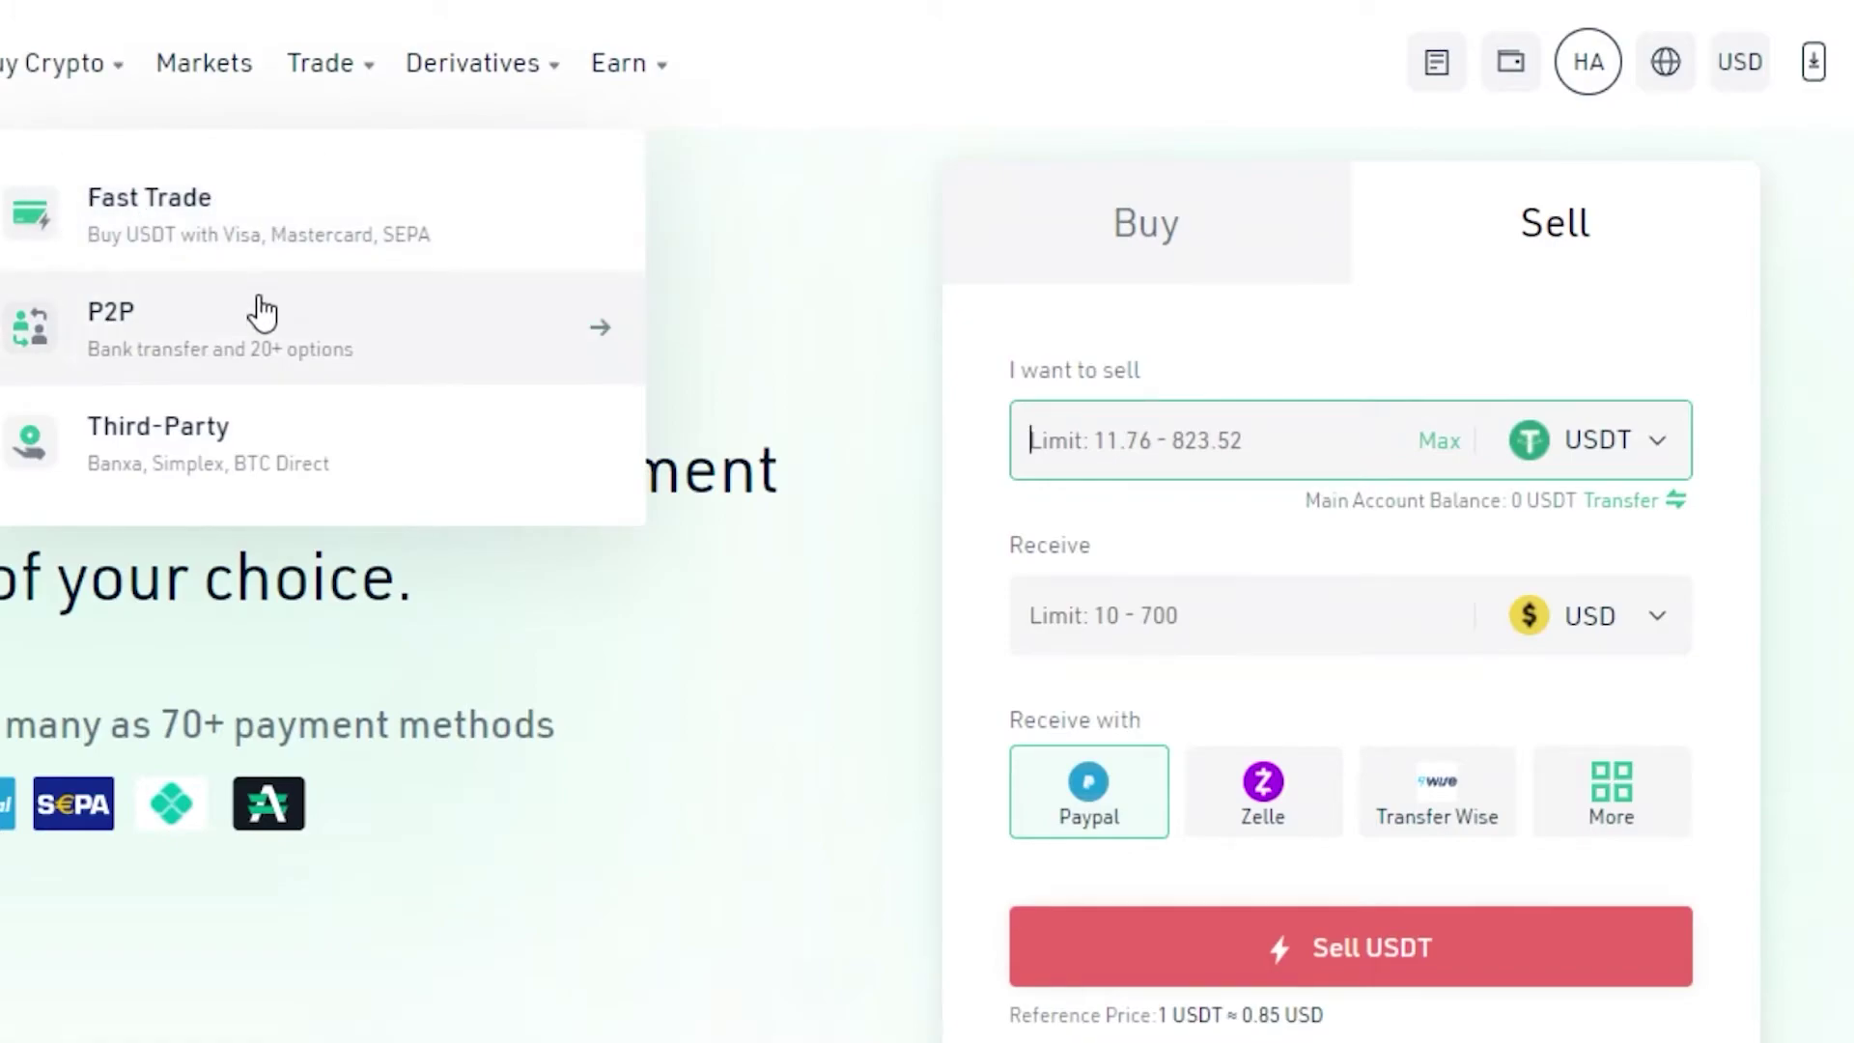
click(234, 85)
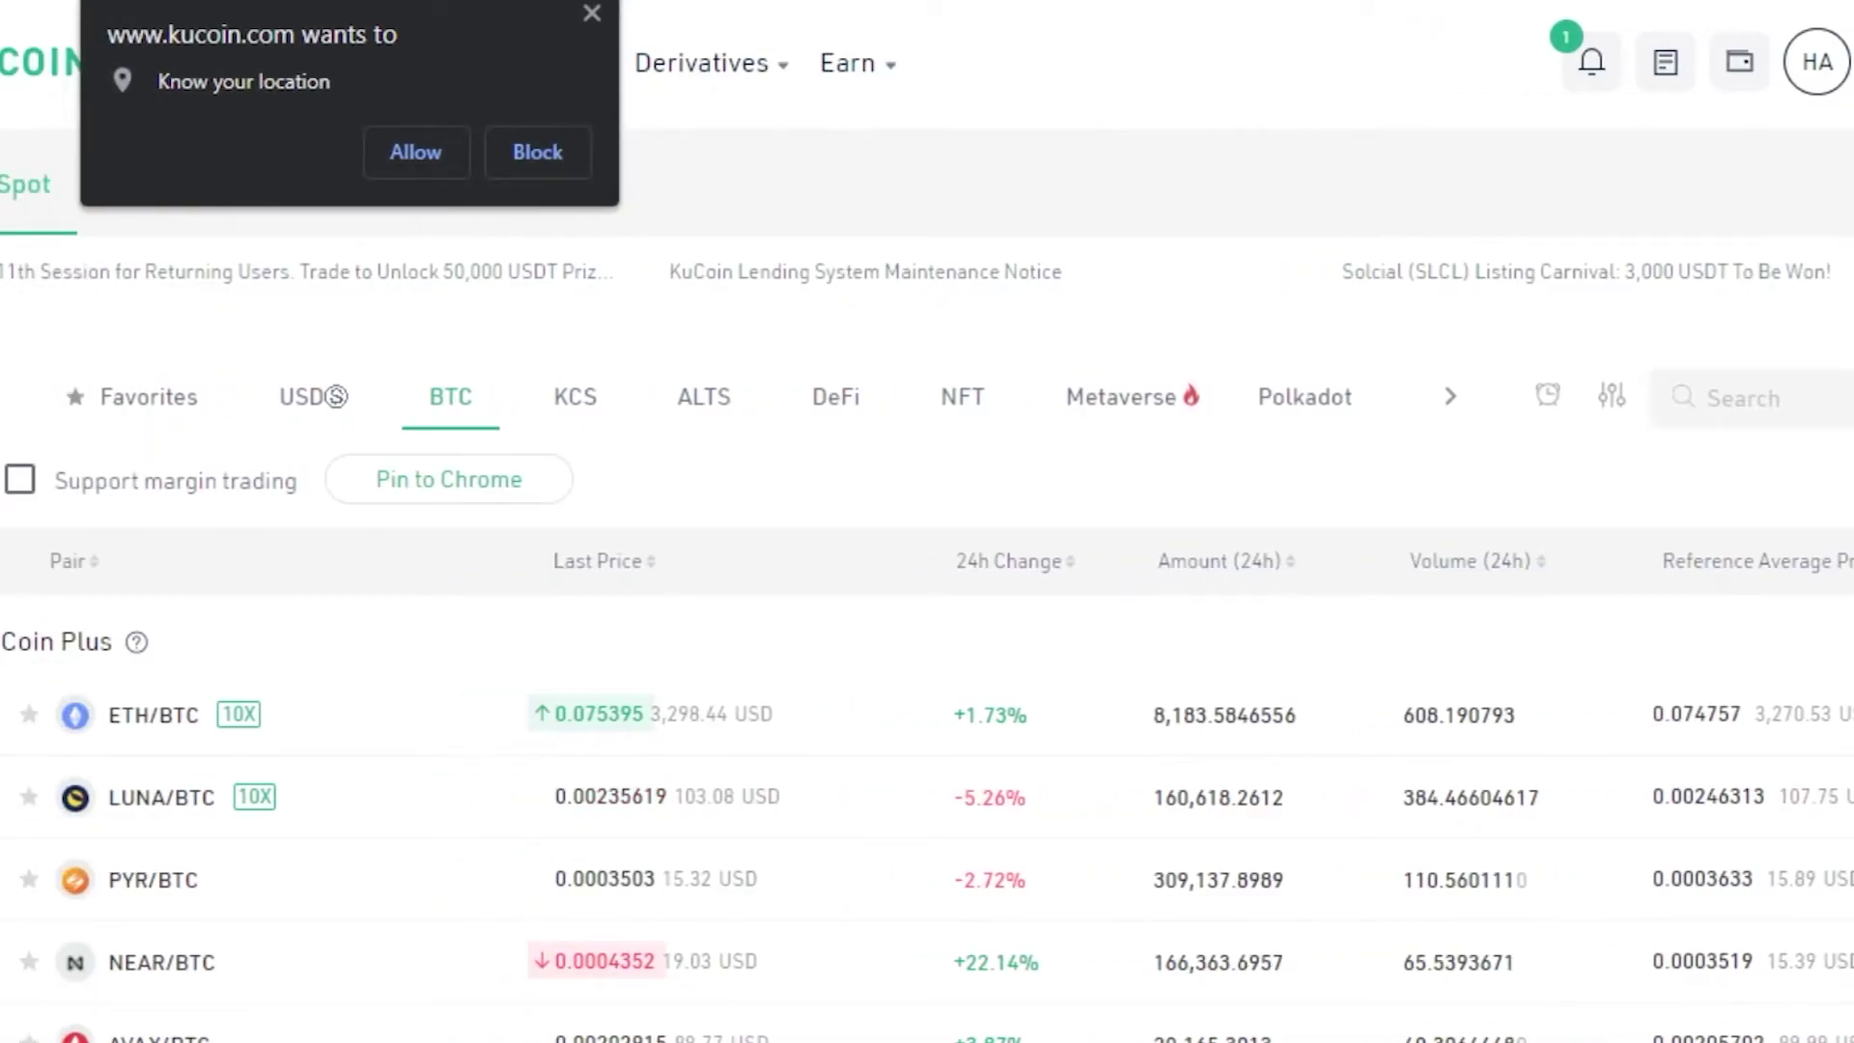
scroll(927, 579, down, 13)
scroll(927, 580, down, 19)
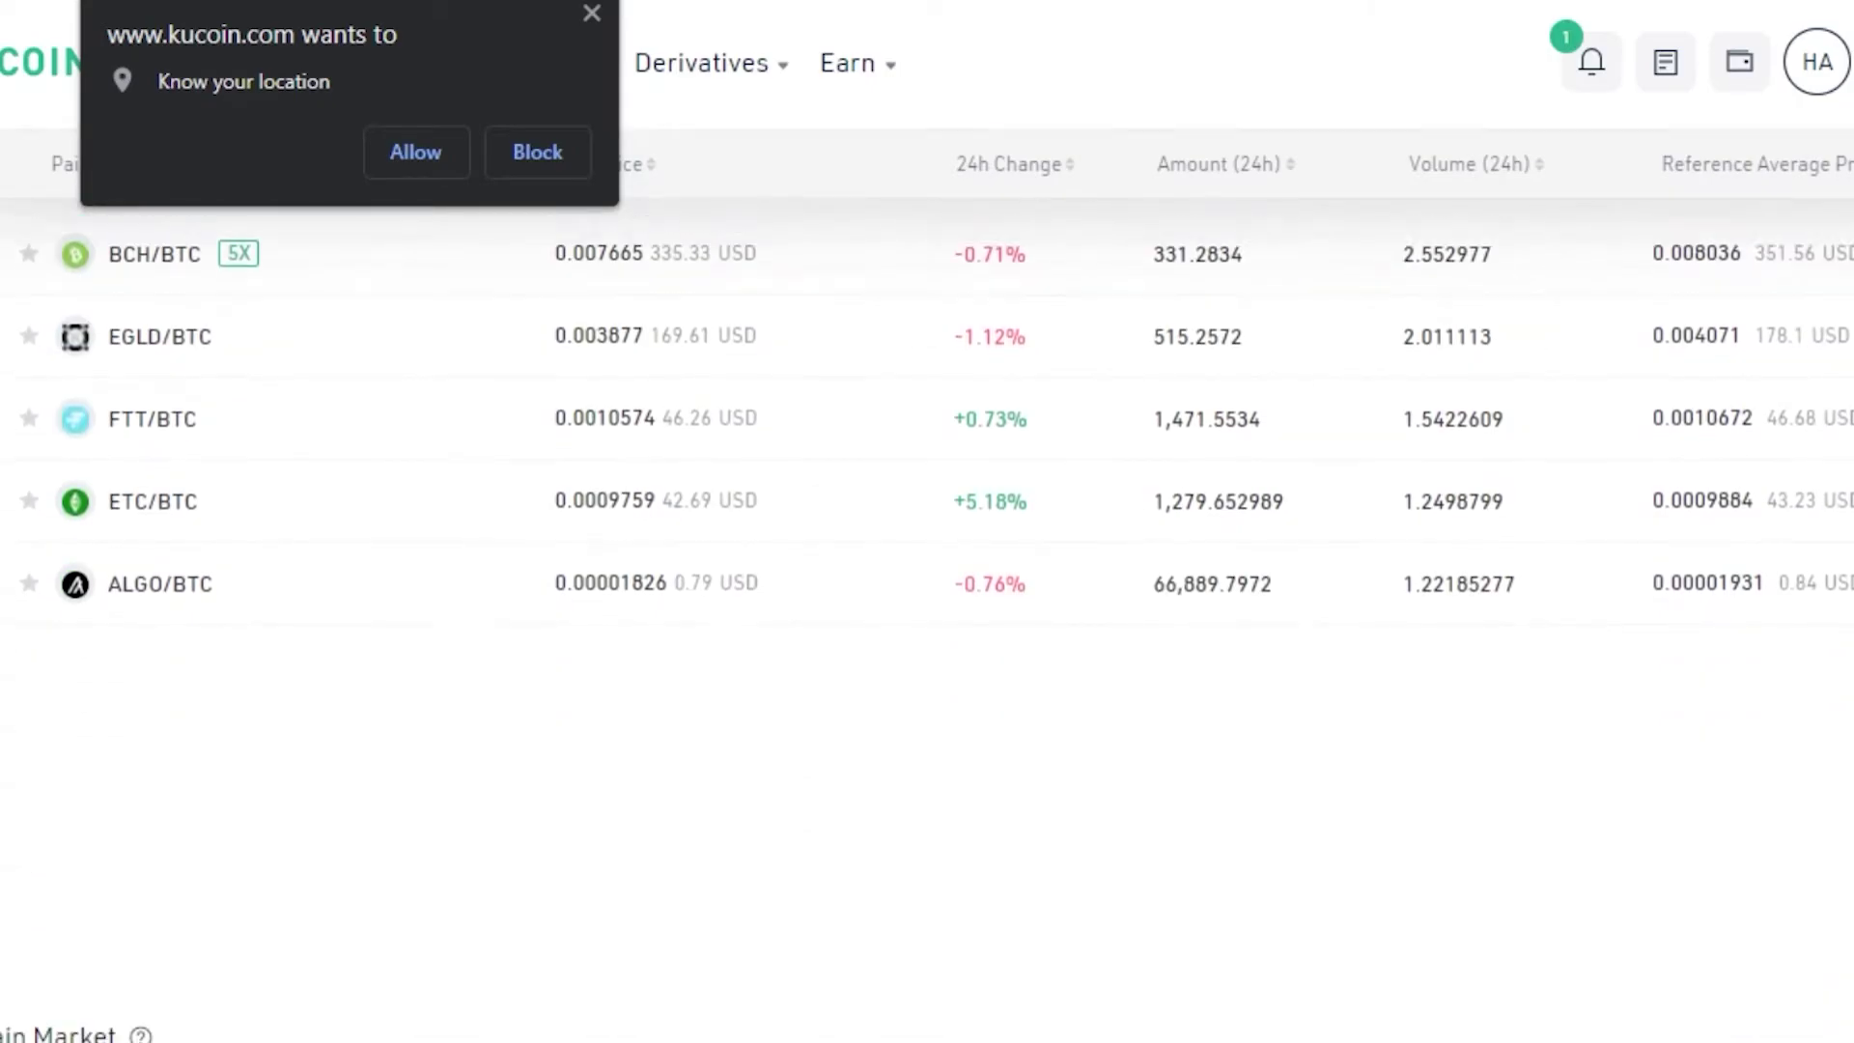
scroll(927, 580, down, 15)
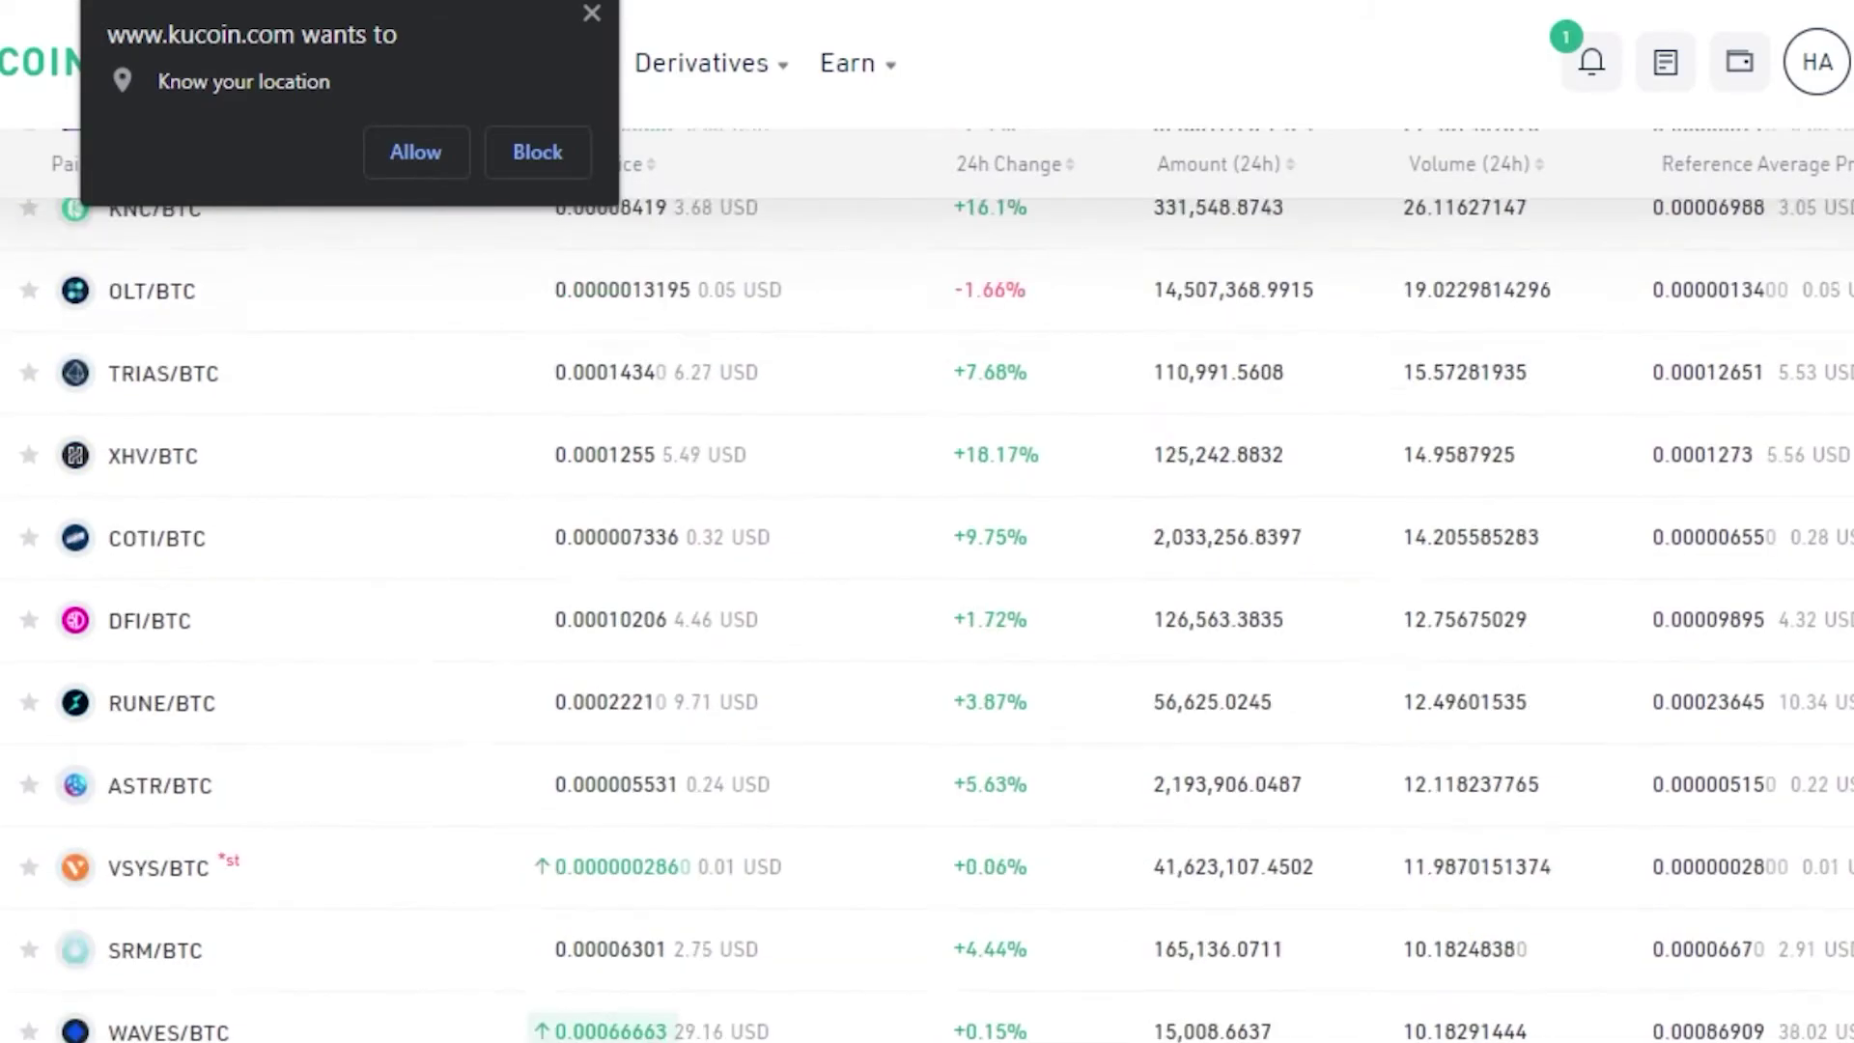
scroll(927, 579, down, 2)
scroll(927, 580, down, 10)
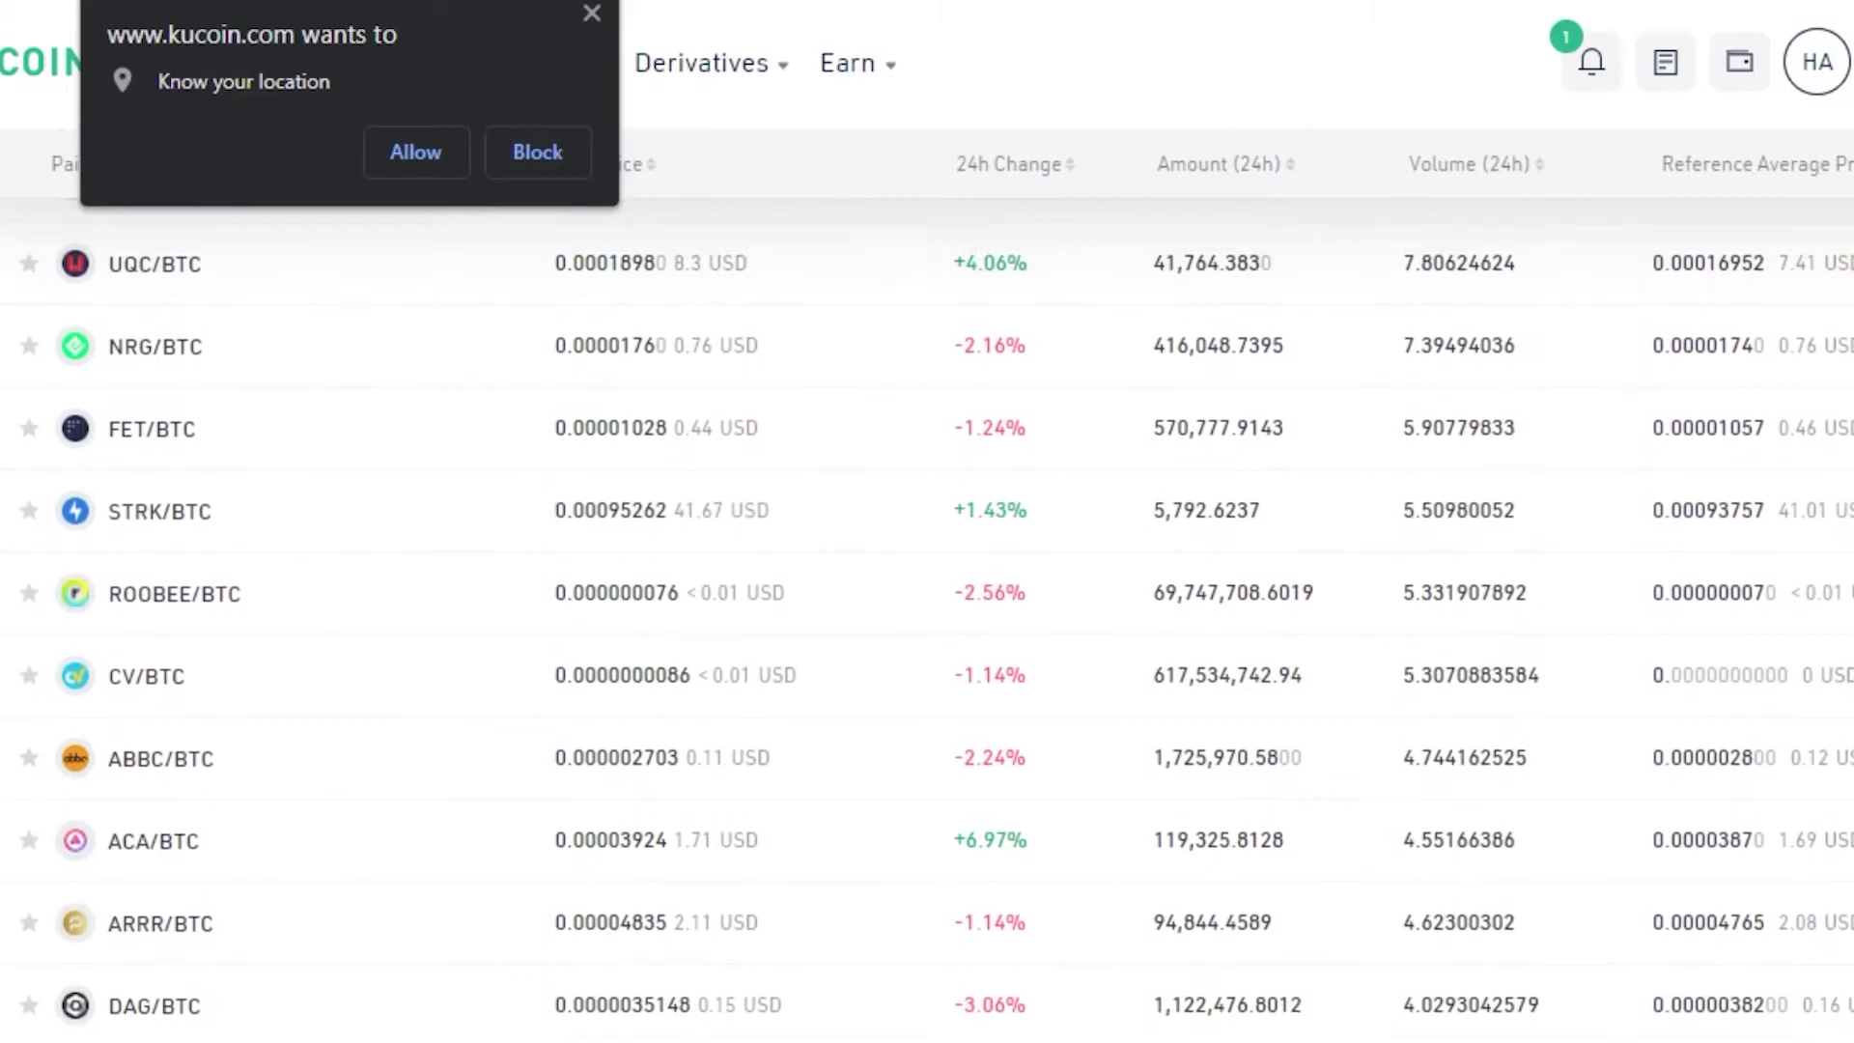
click(593, 12)
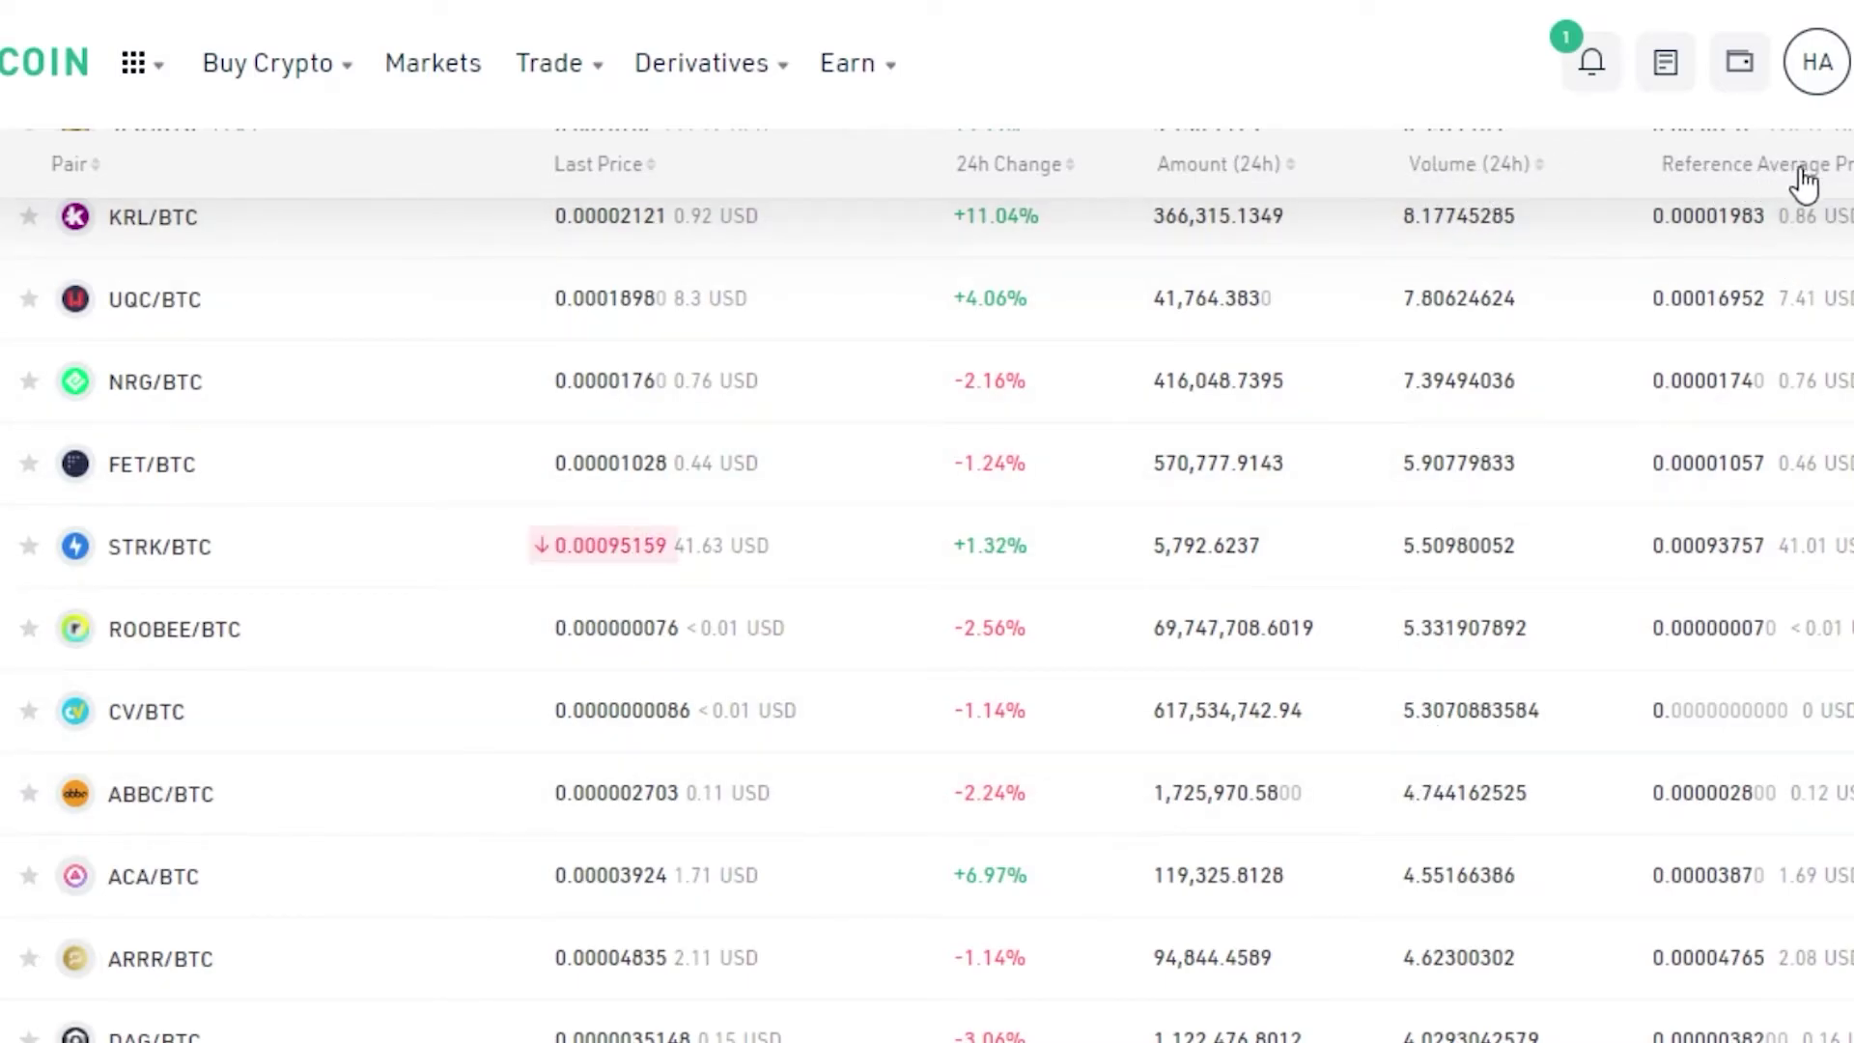
Examine the BTC spot trading pairs with their last prices, 24h changes, amounts and volumes
scroll(927, 580, down, 10)
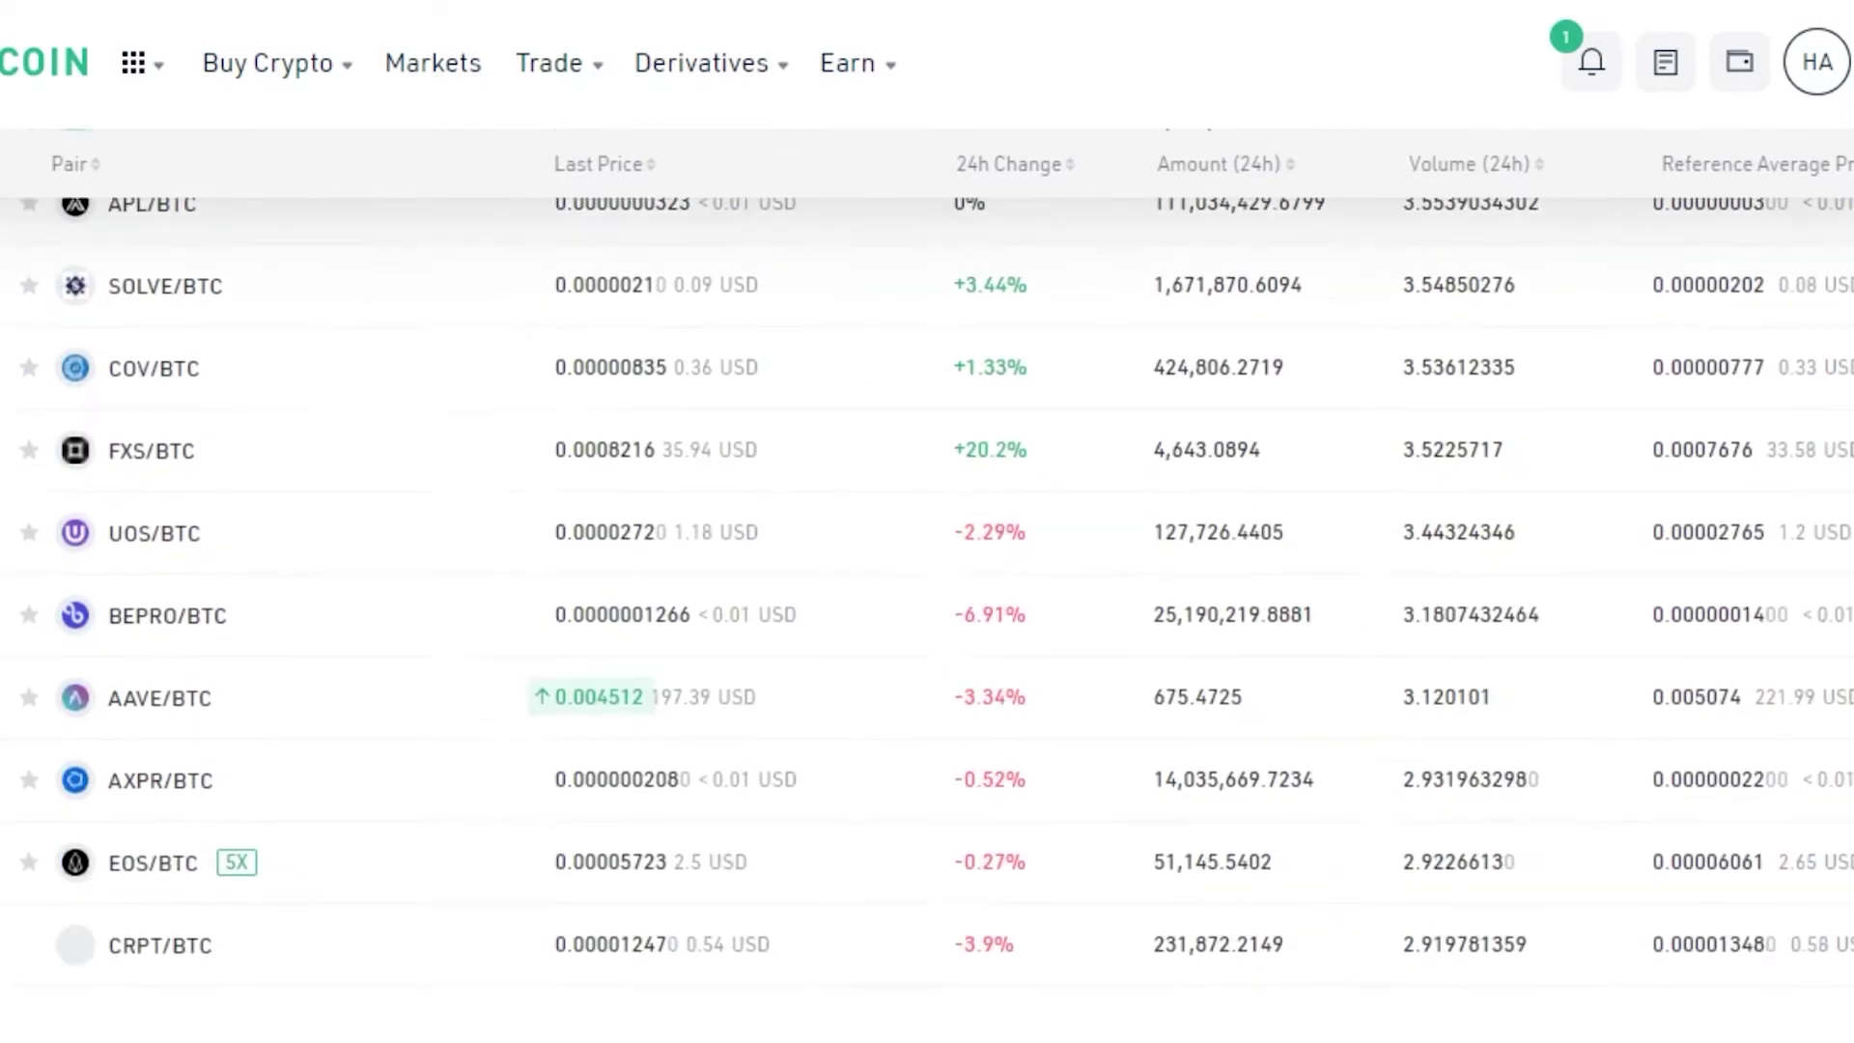
scroll(1295, 563, up, 5)
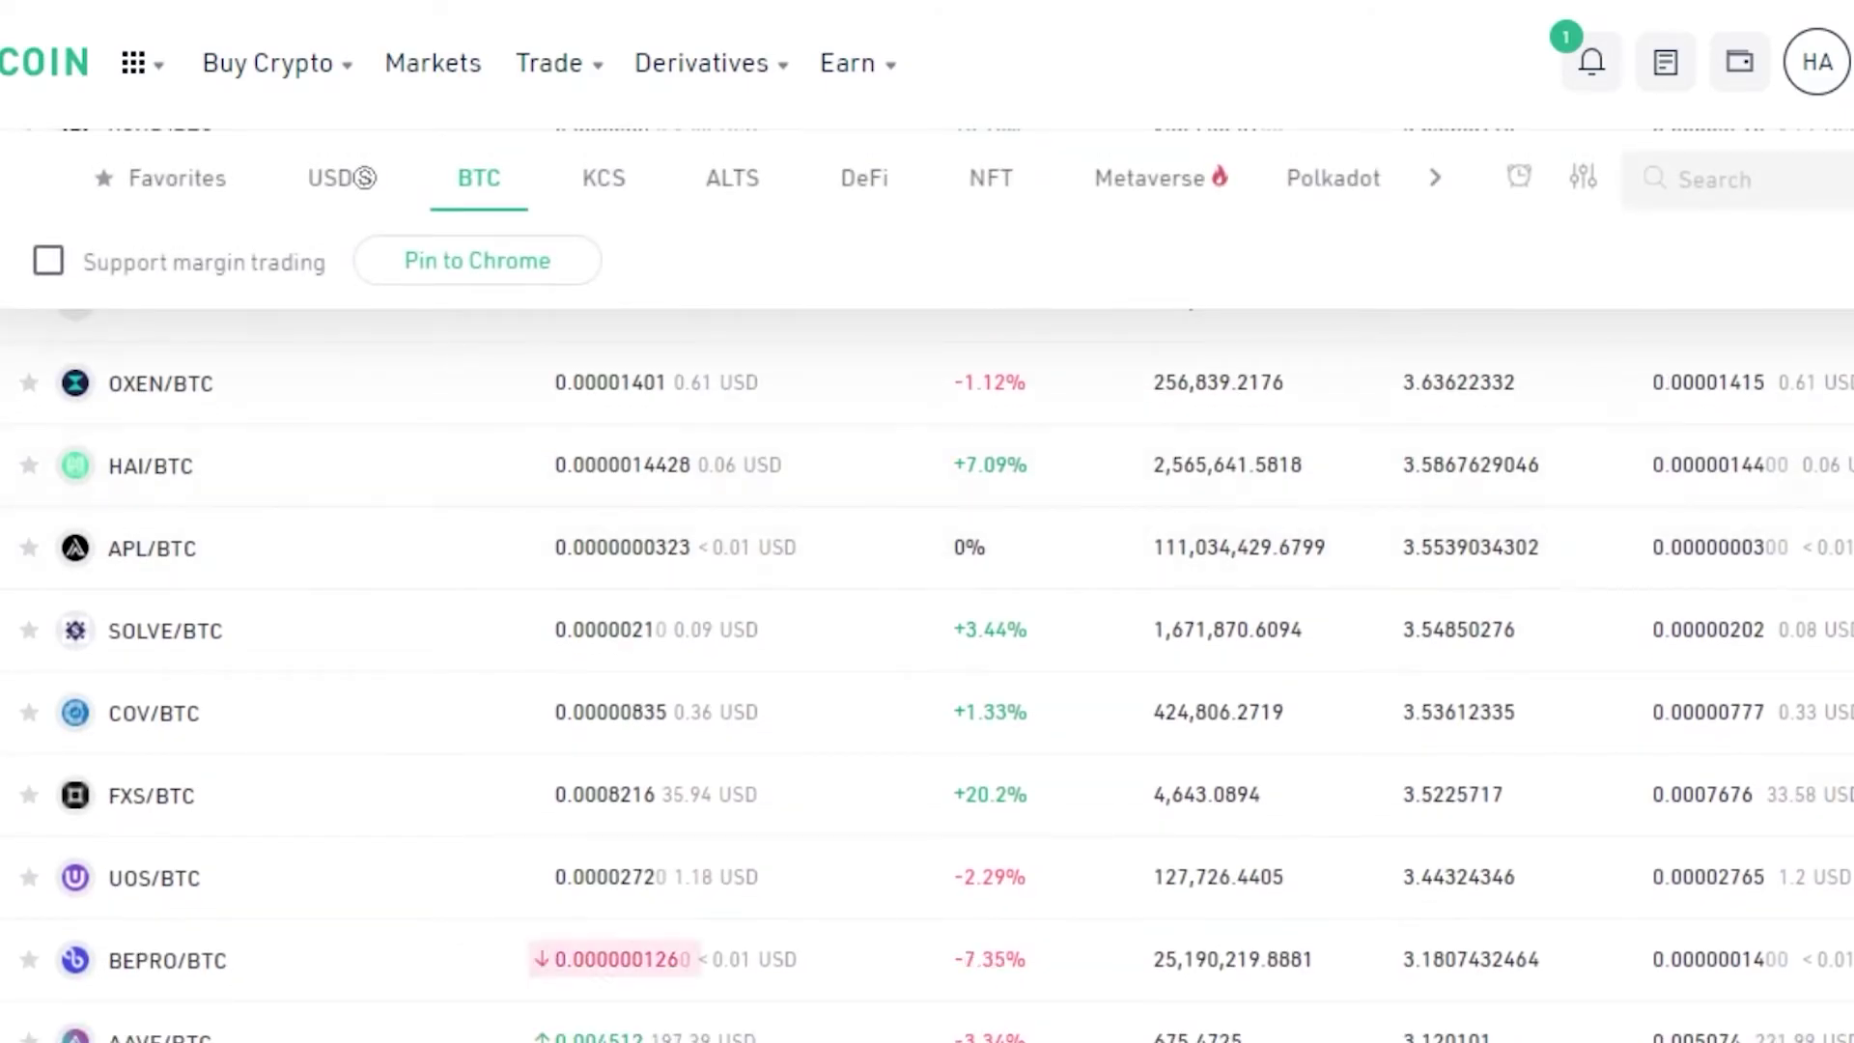
scroll(927, 598, up, 5)
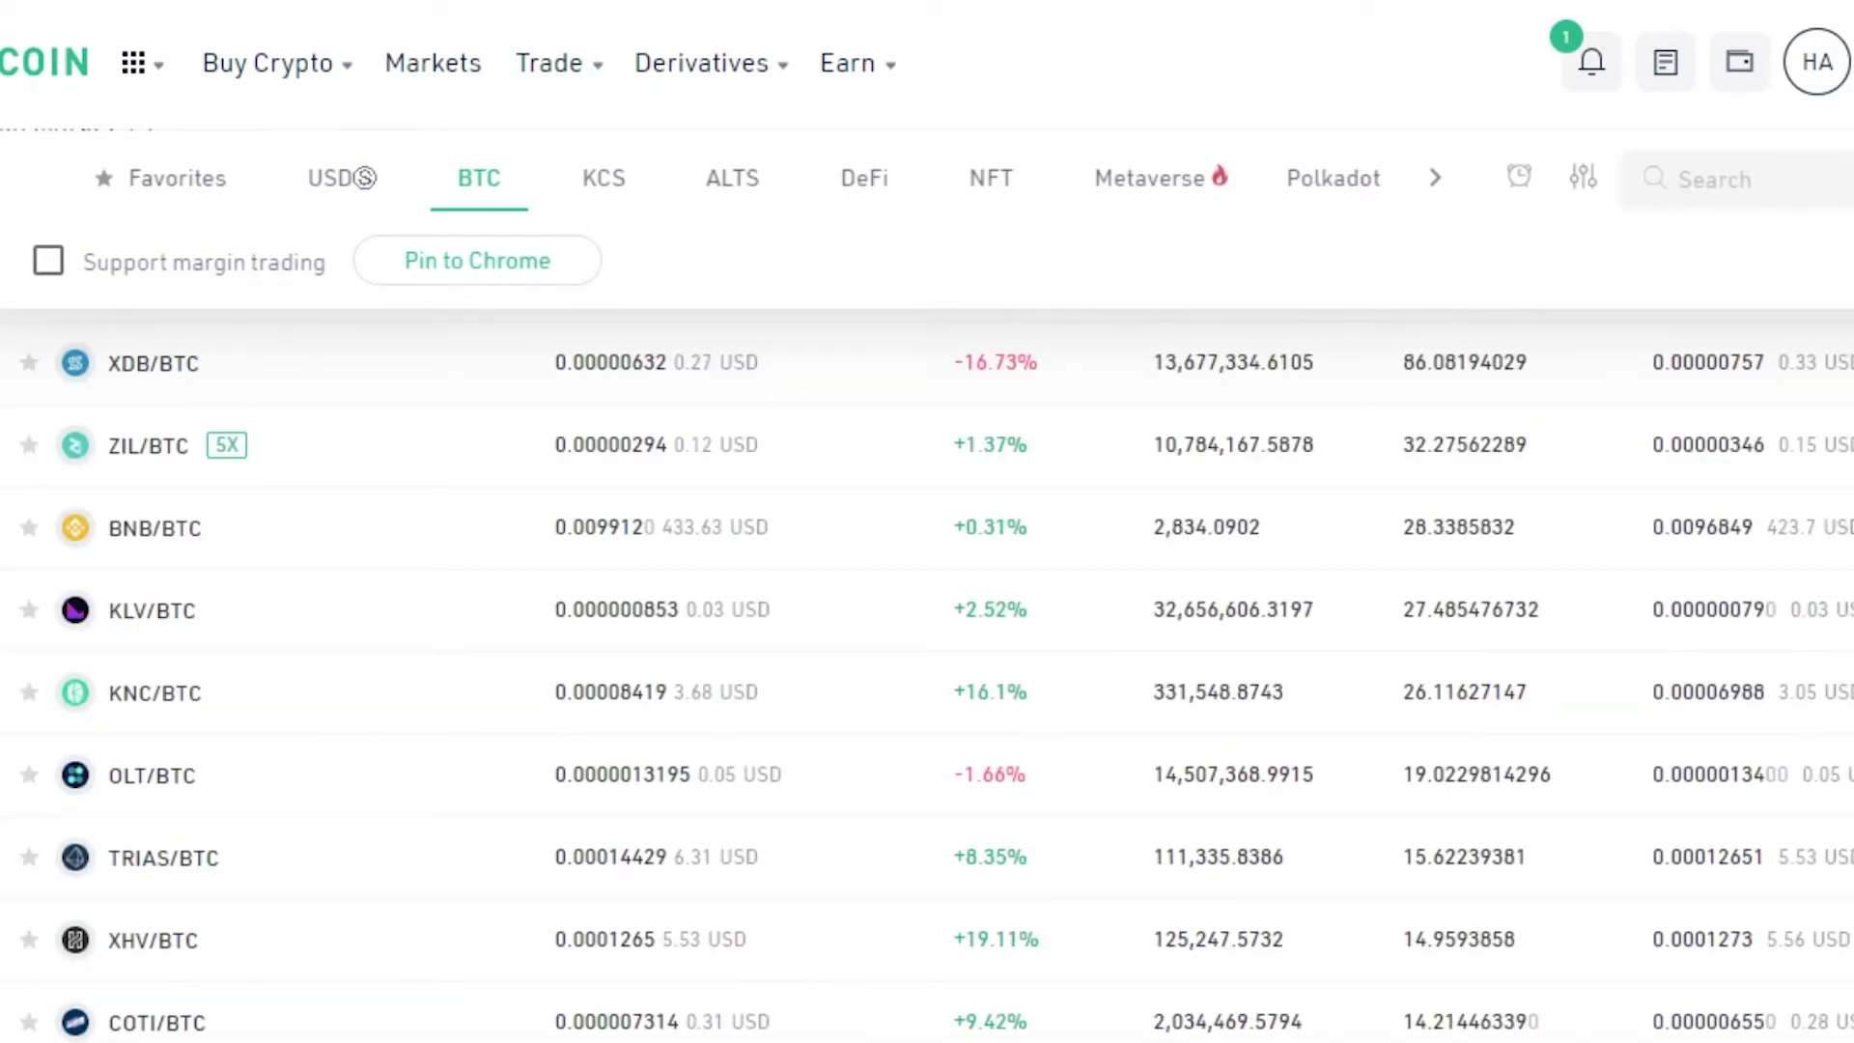
scroll(926, 599, down, 5)
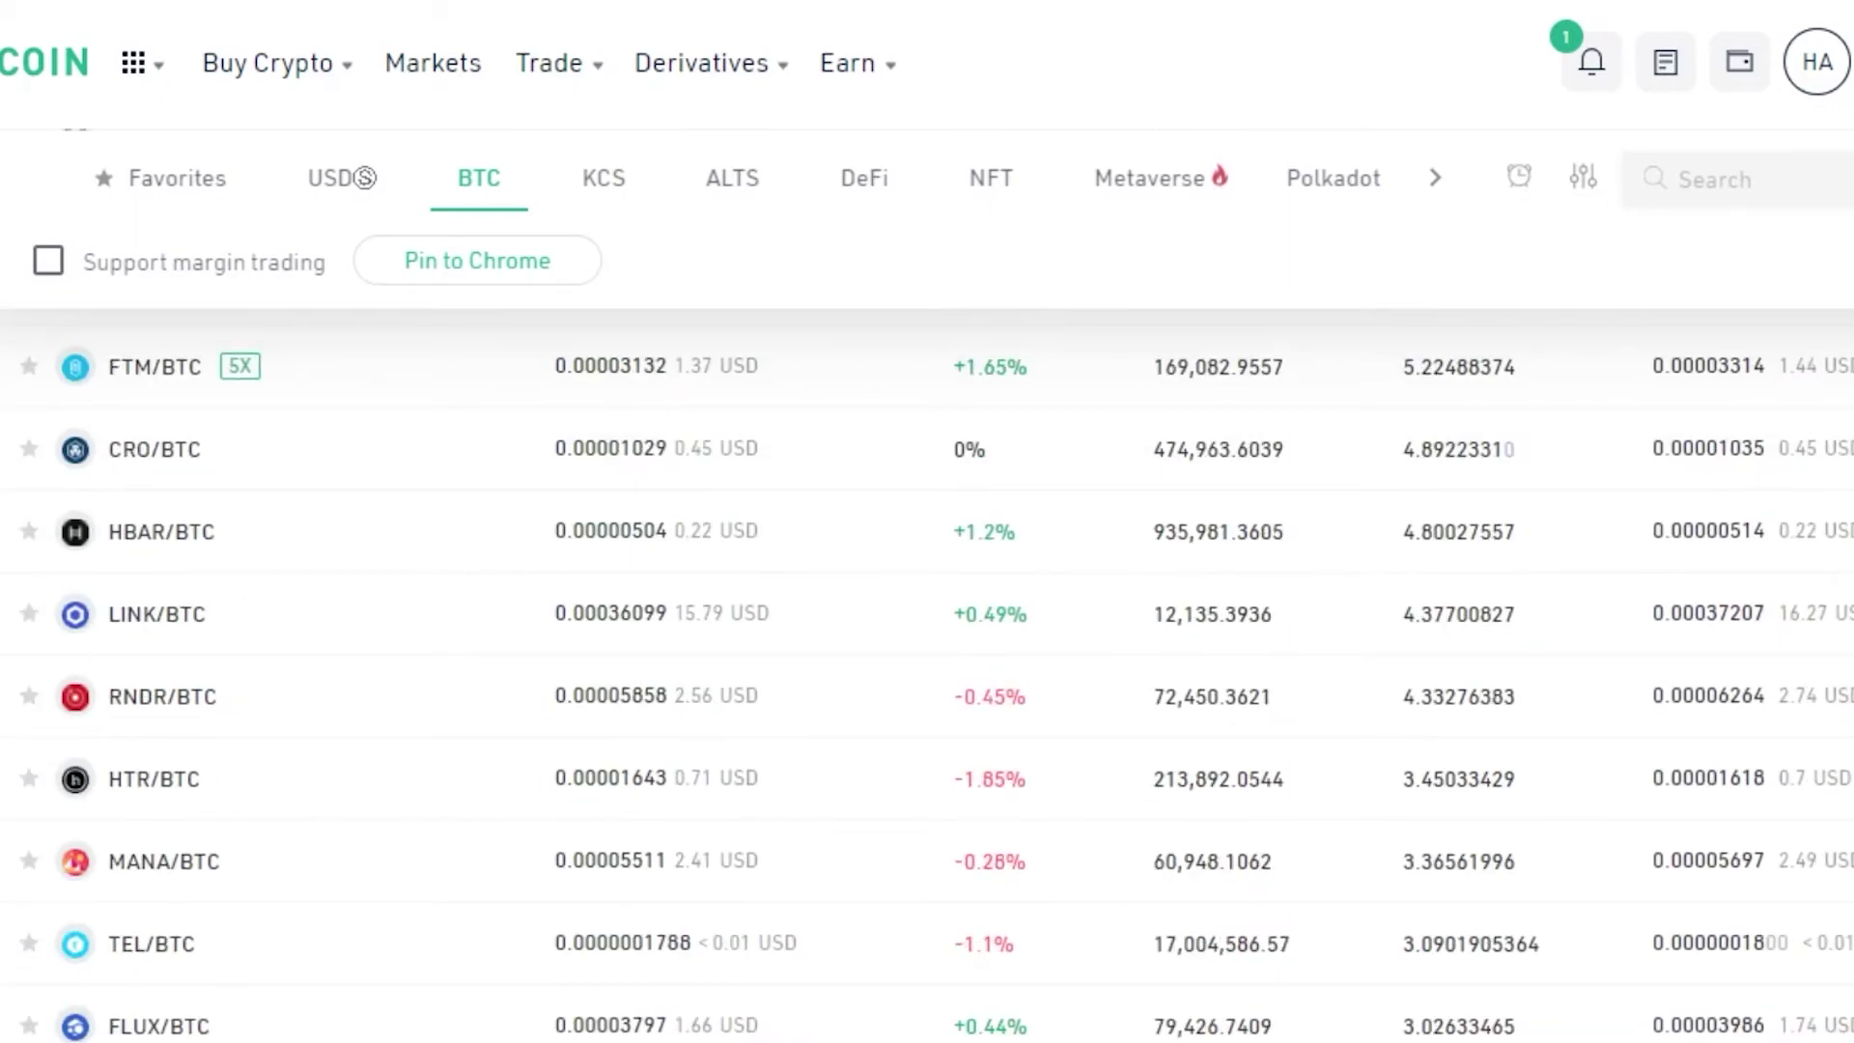
scroll(927, 676, up, 10)
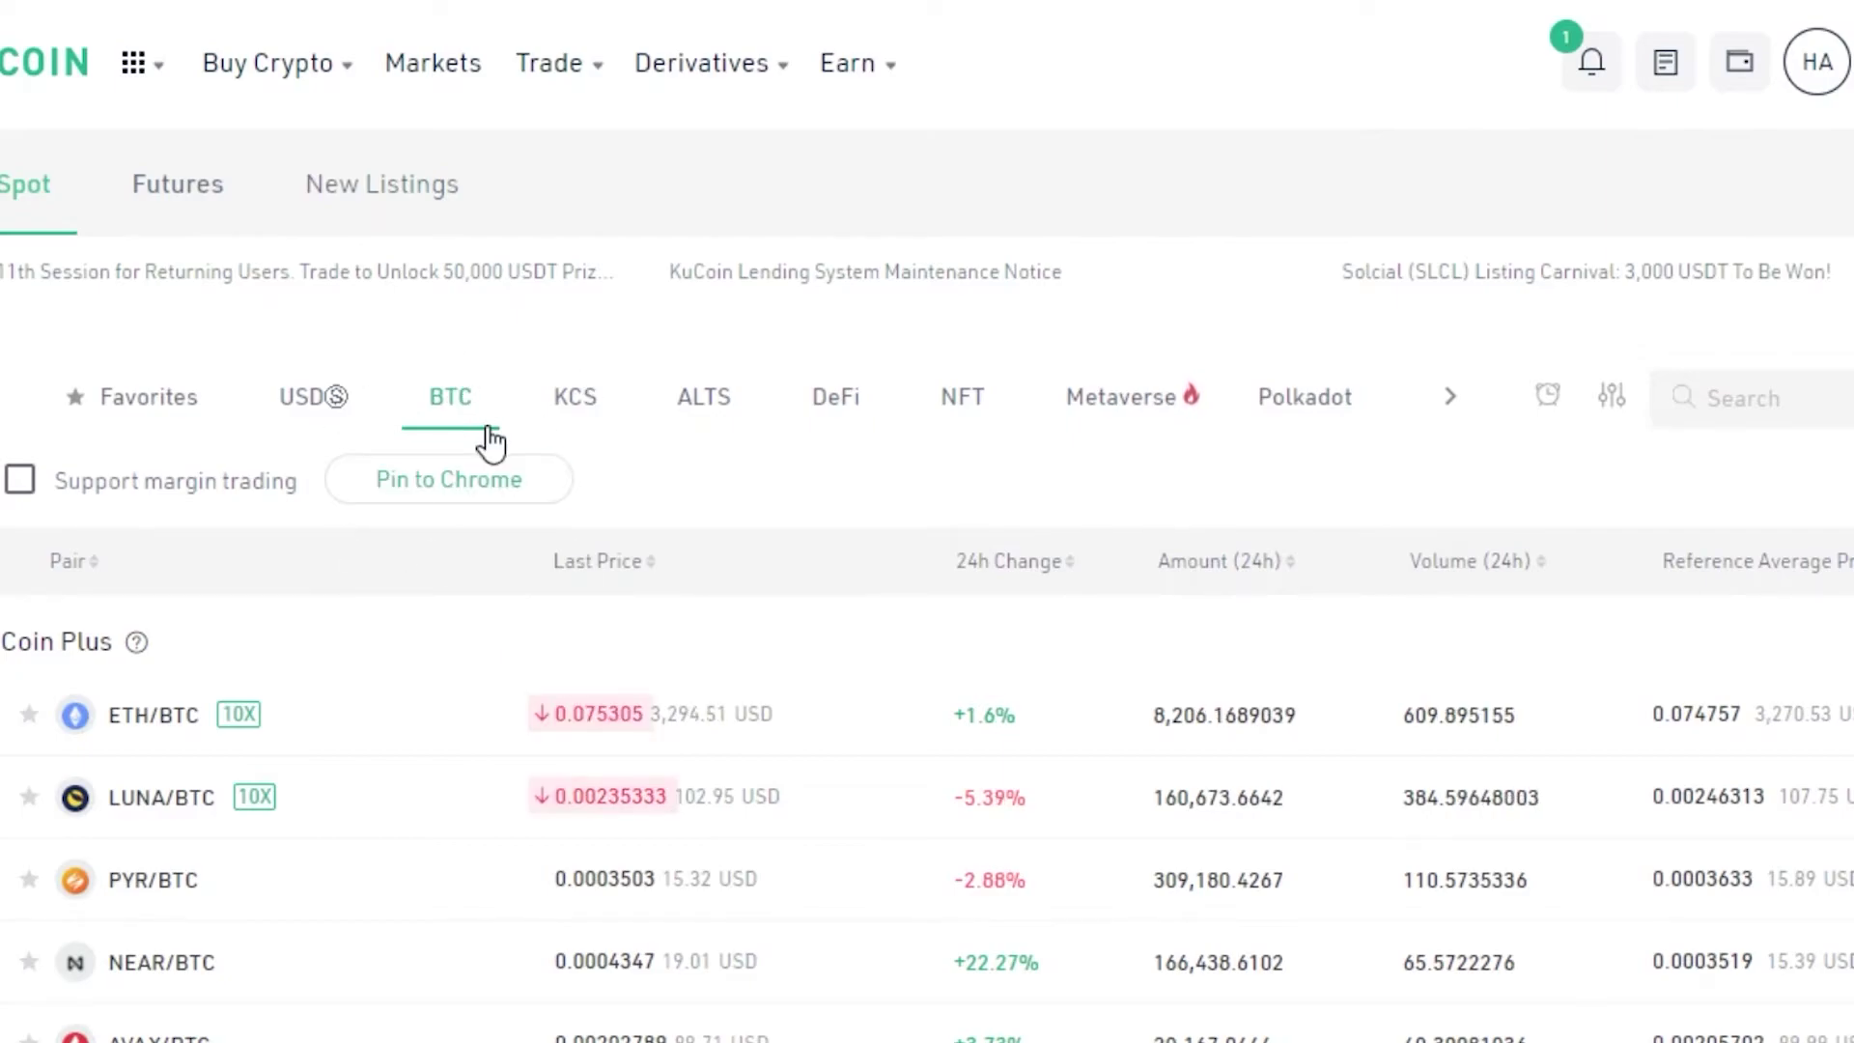
Browse the spot market categories KCS, ALTS, DeFi, NFT, Metaverse and Polkadot to examine which trading pairs each one offers
click(580, 413)
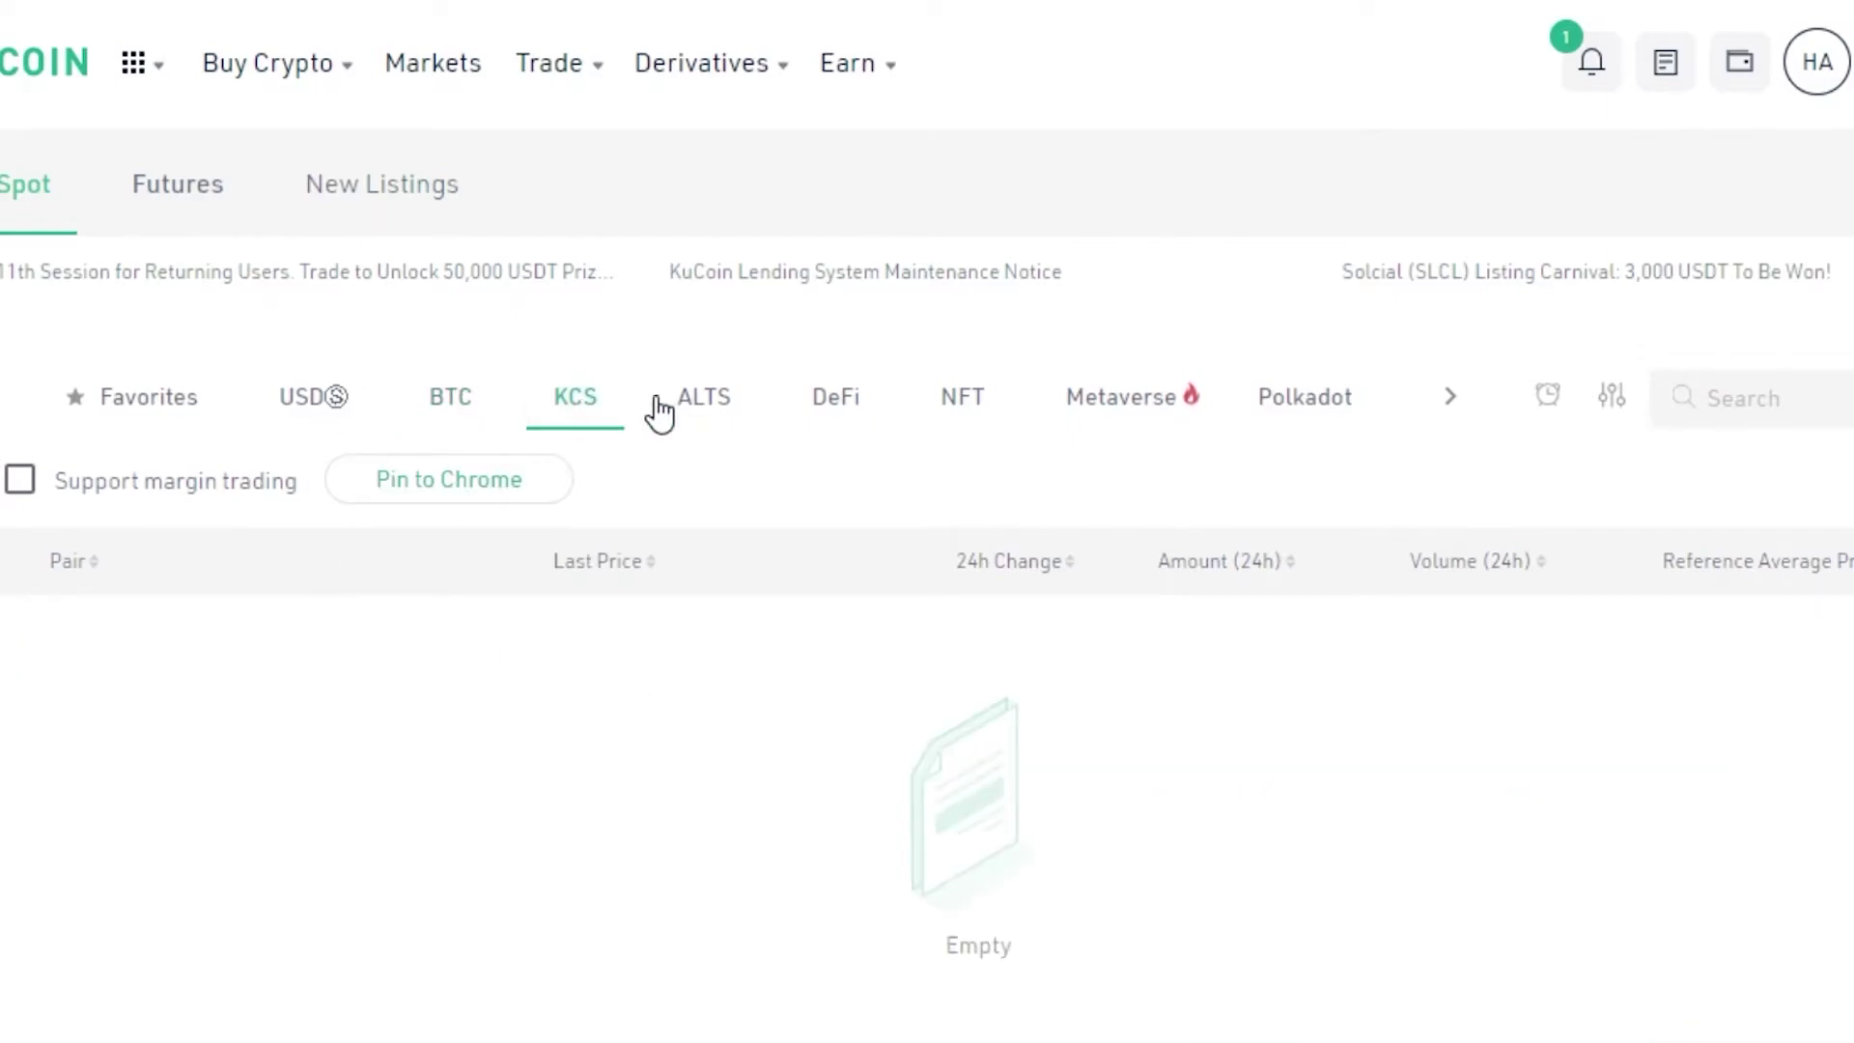
click(704, 414)
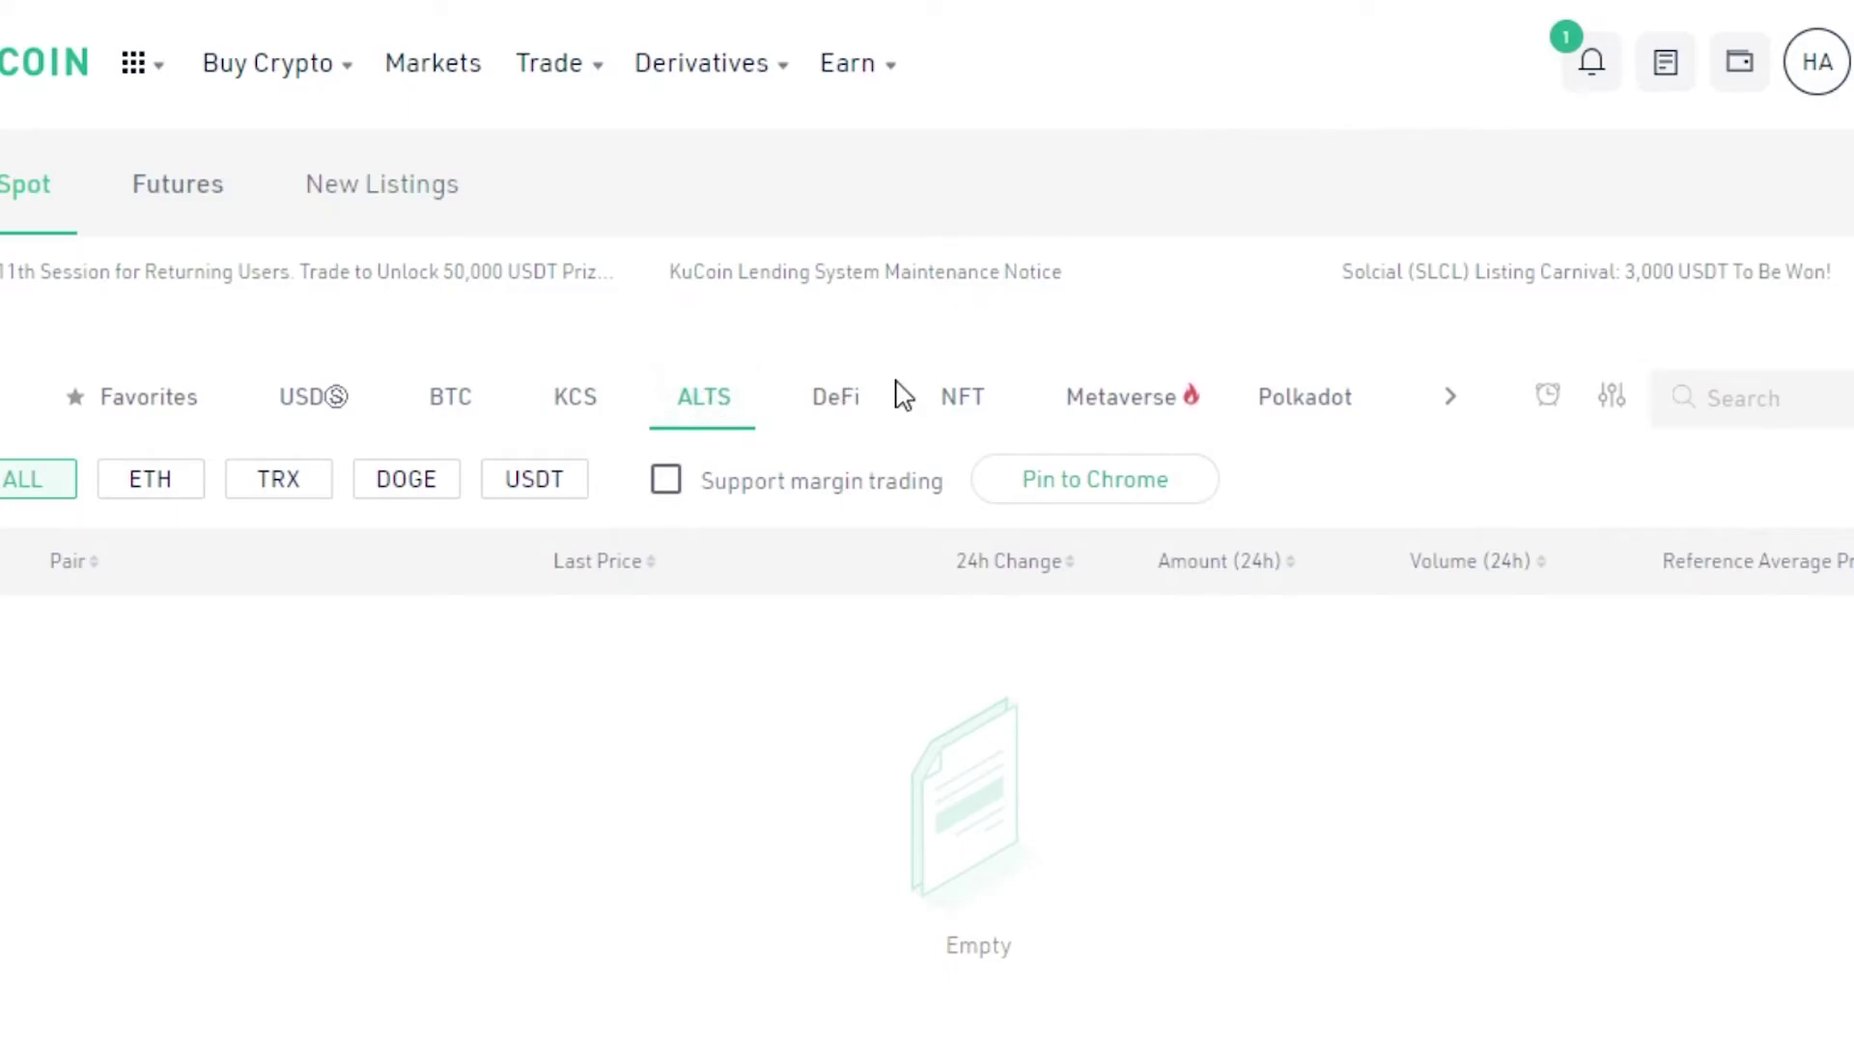
click(842, 420)
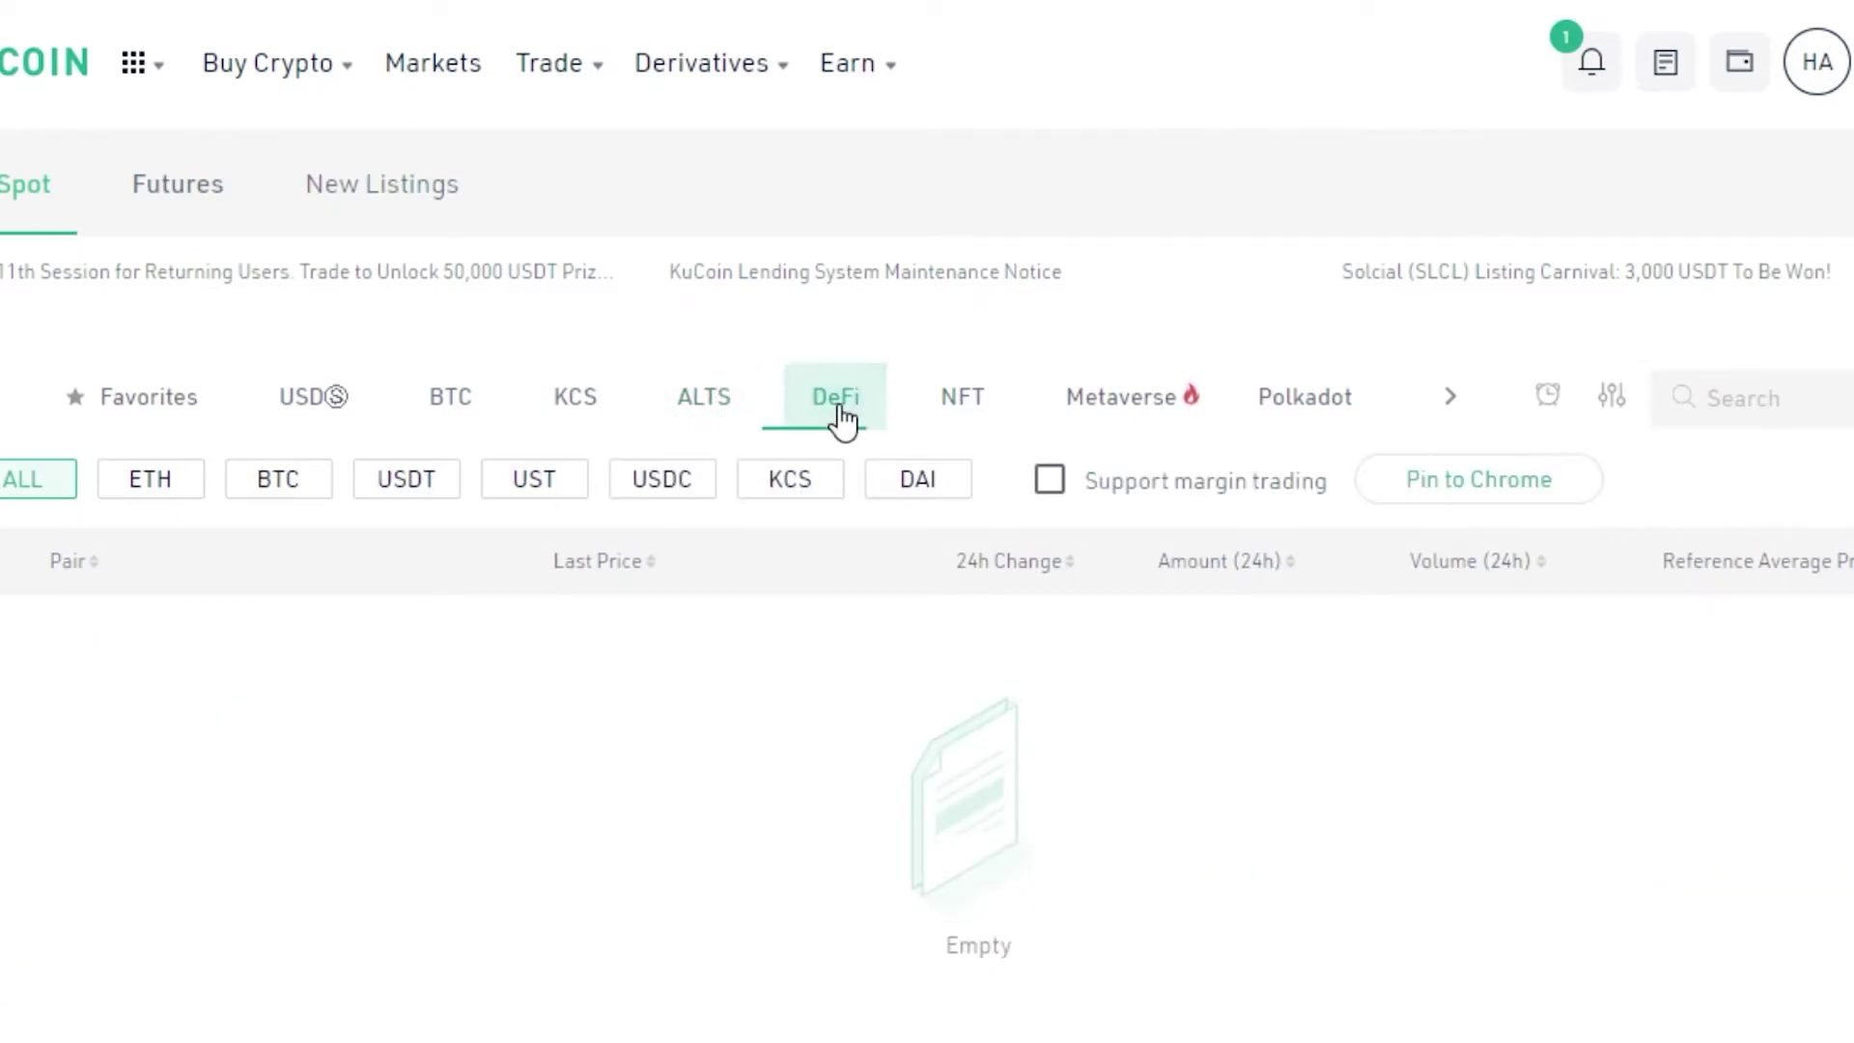
click(972, 418)
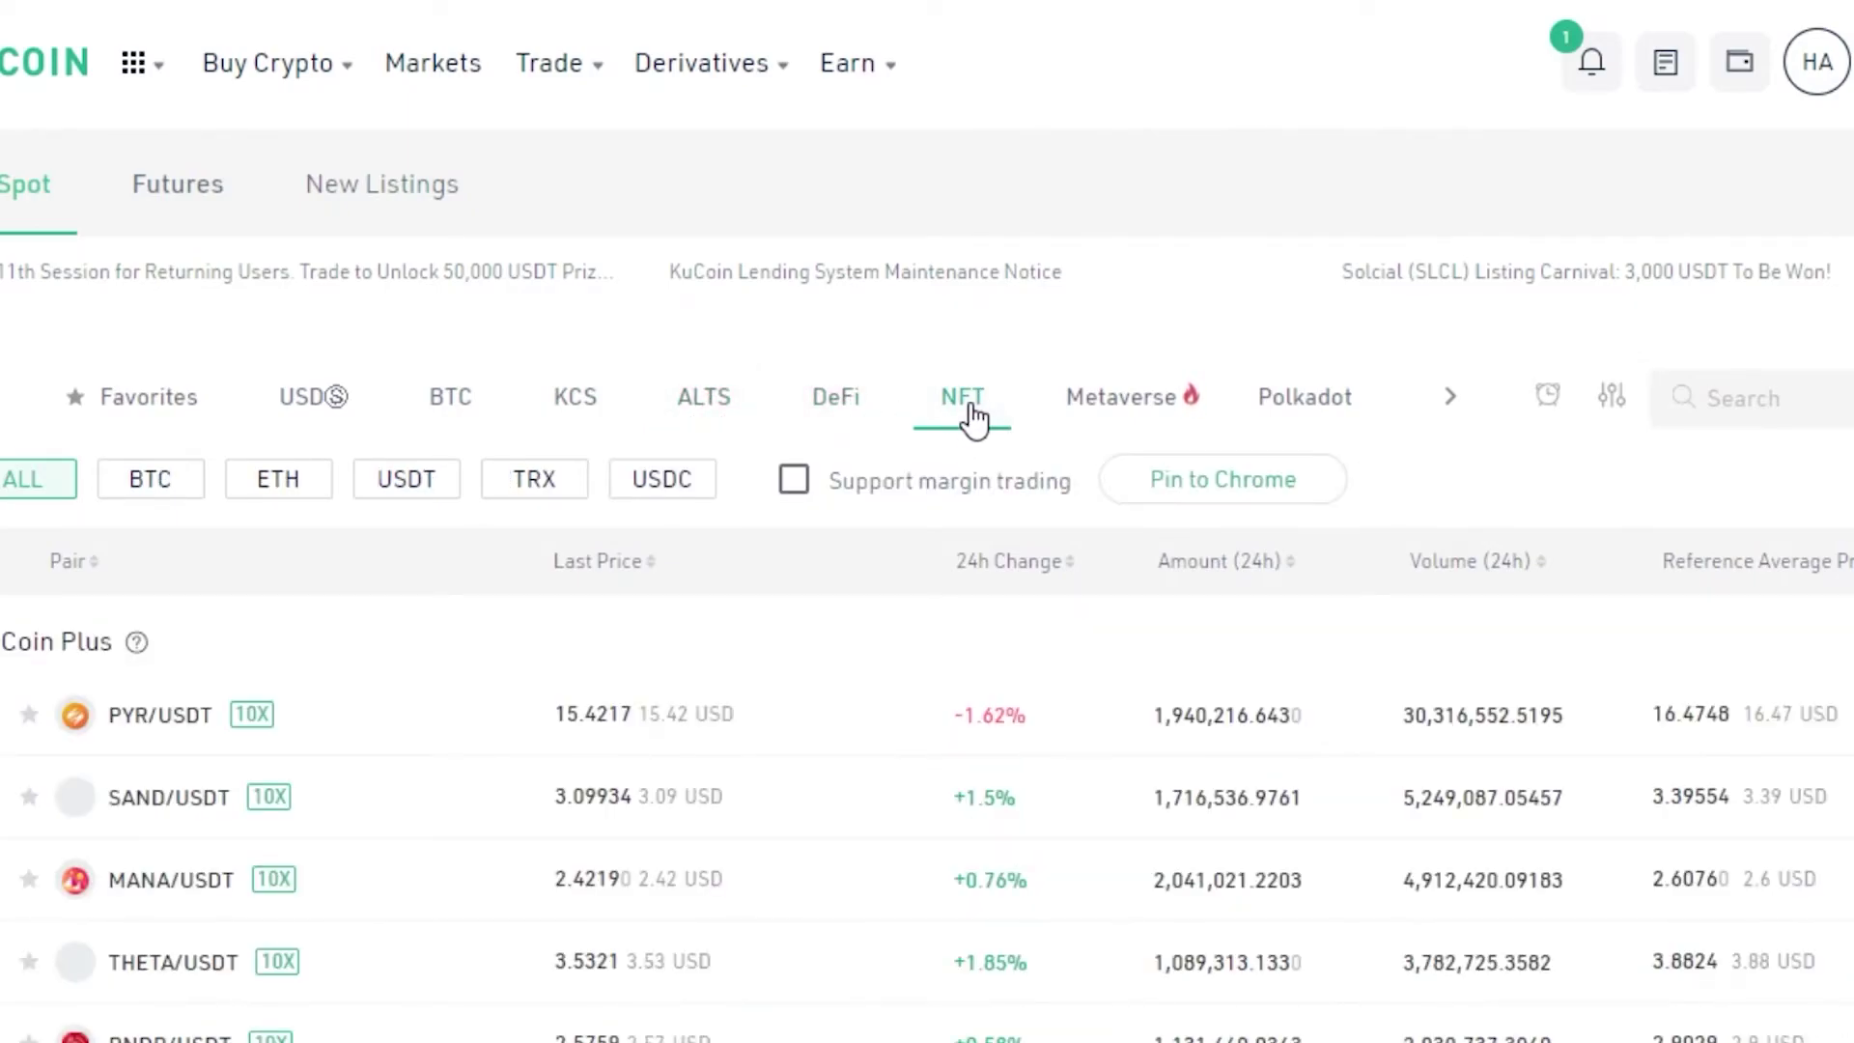
click(1111, 387)
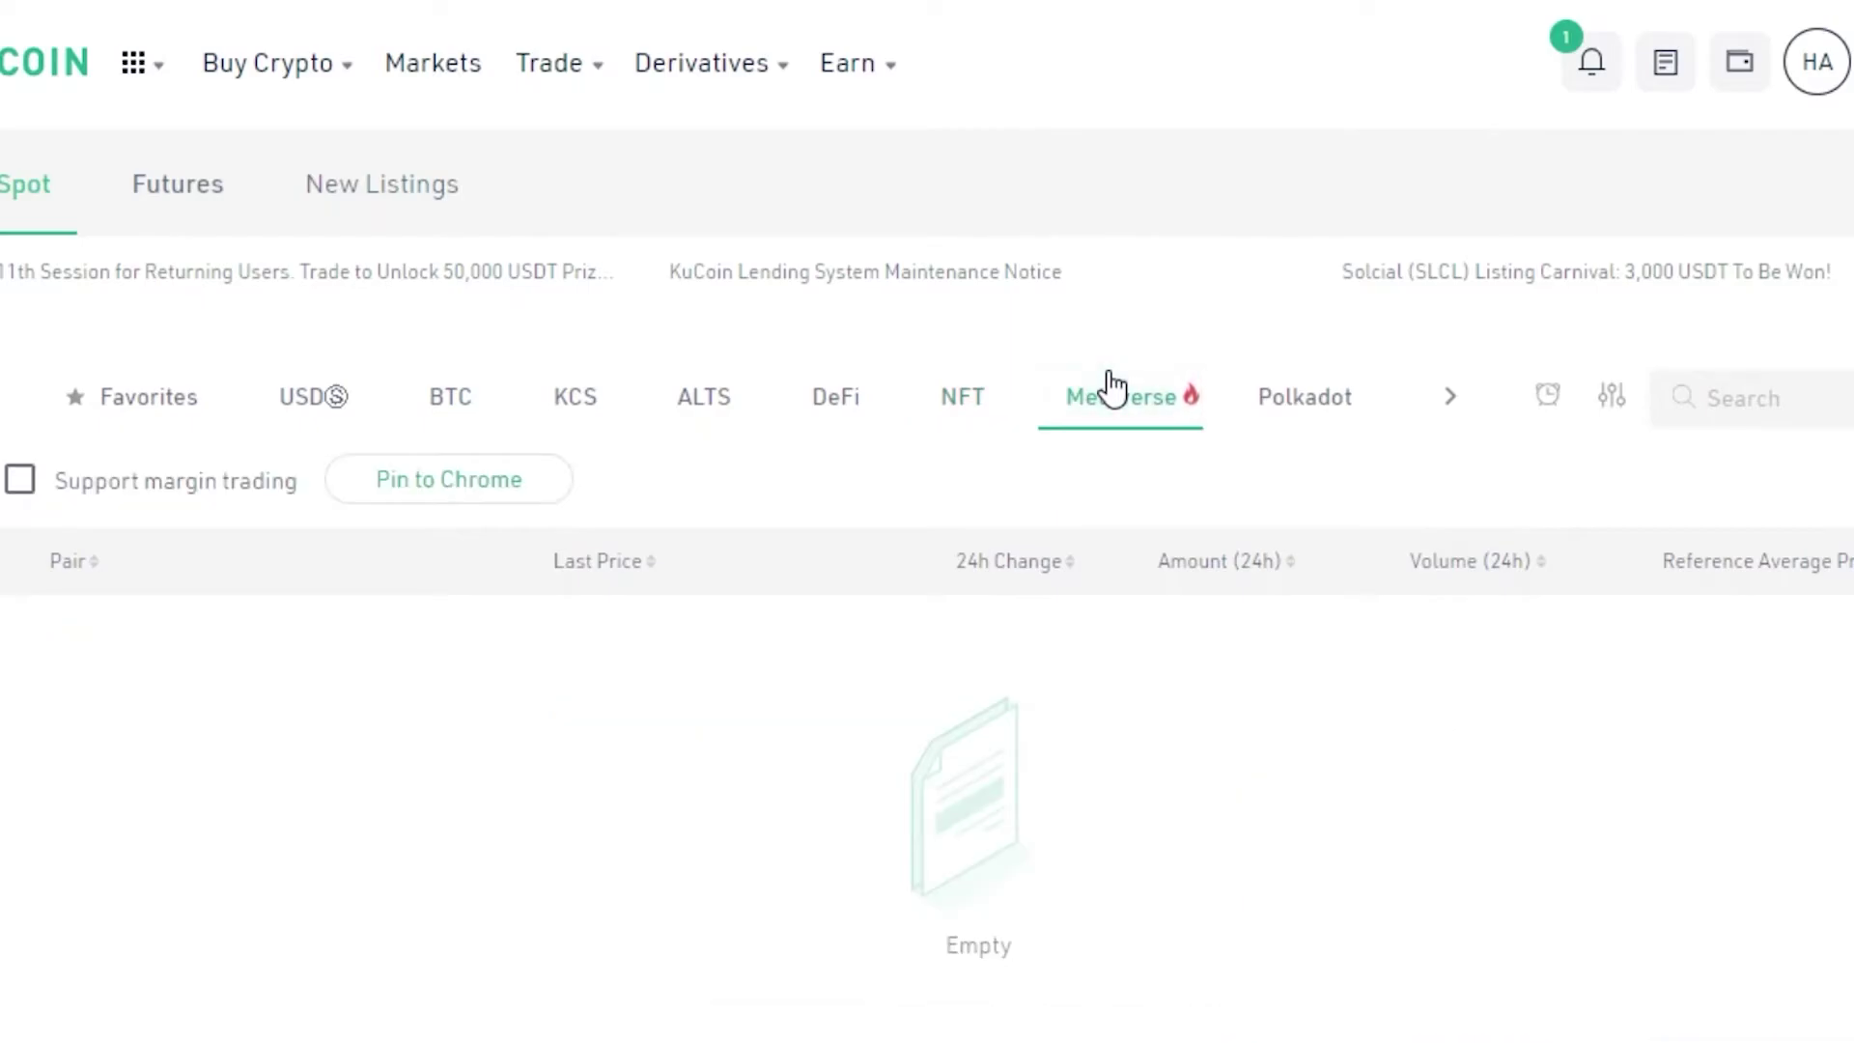
click(1329, 422)
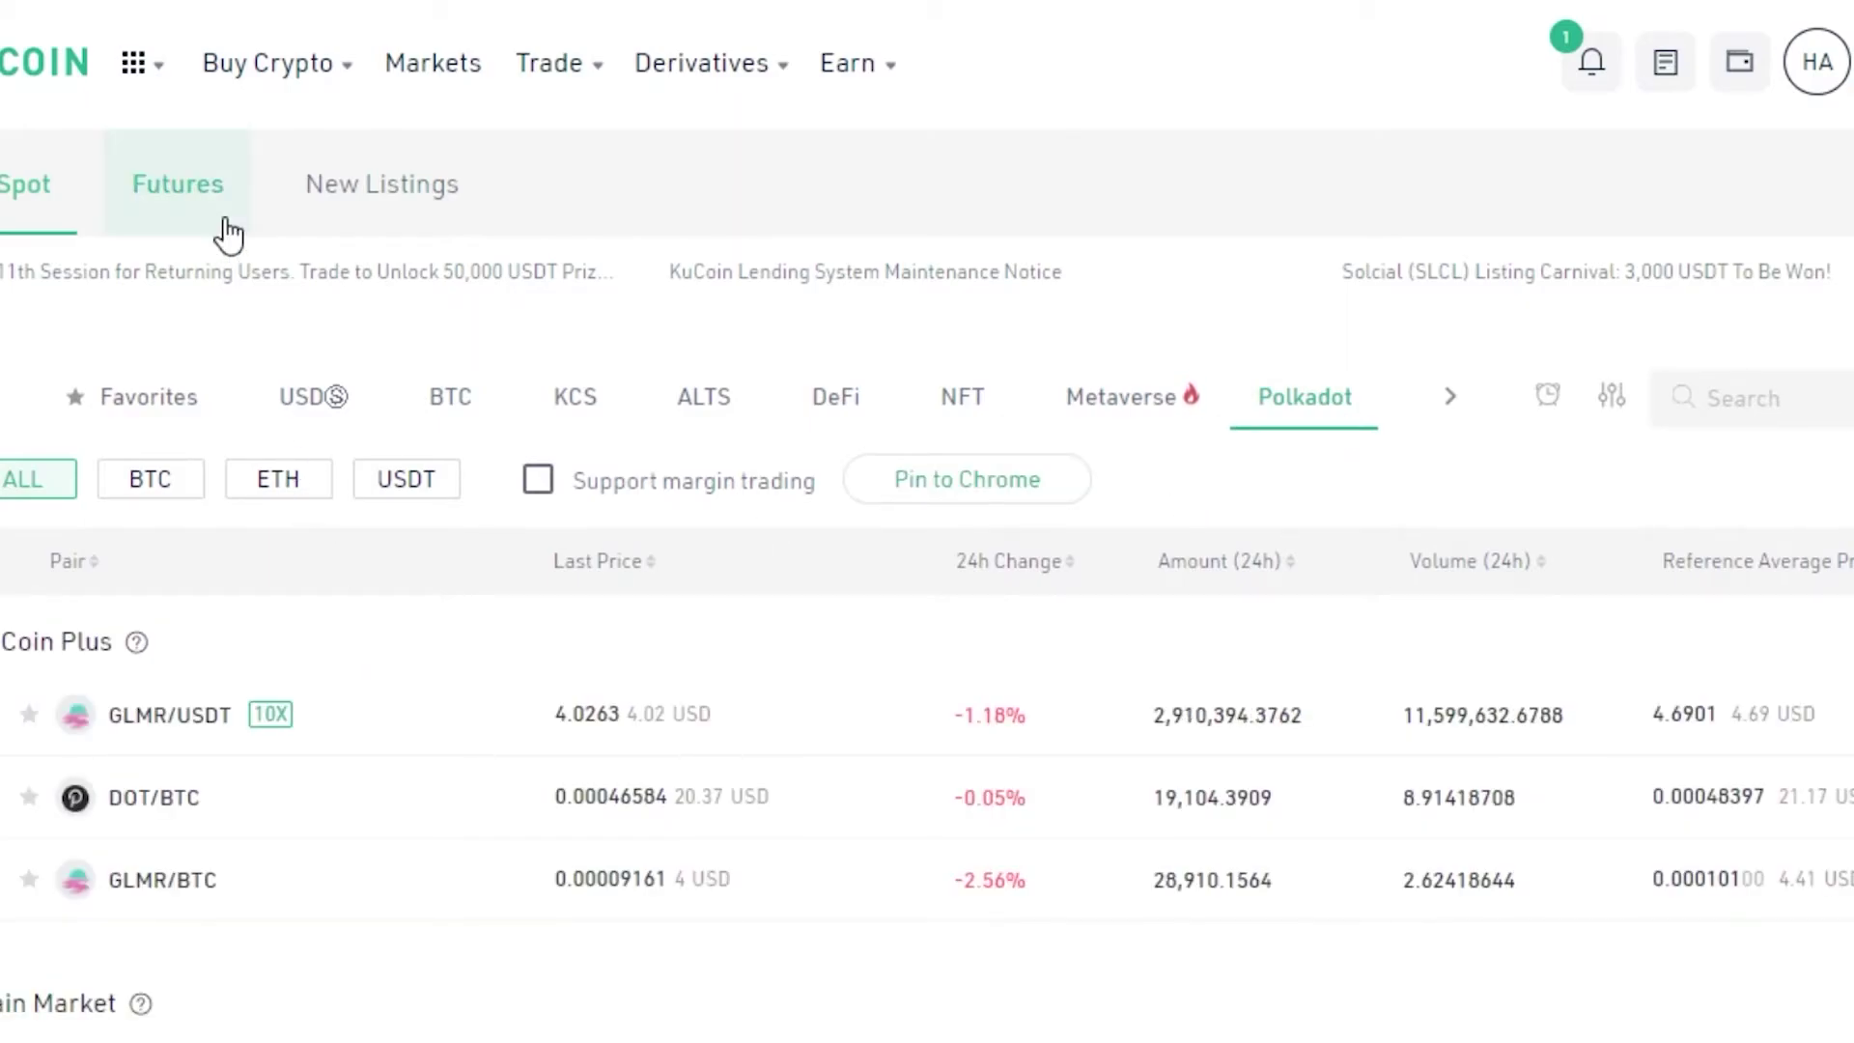
Switch the market list to Futures and examine the USDT, Metaverse and DeFi contracts
click(194, 157)
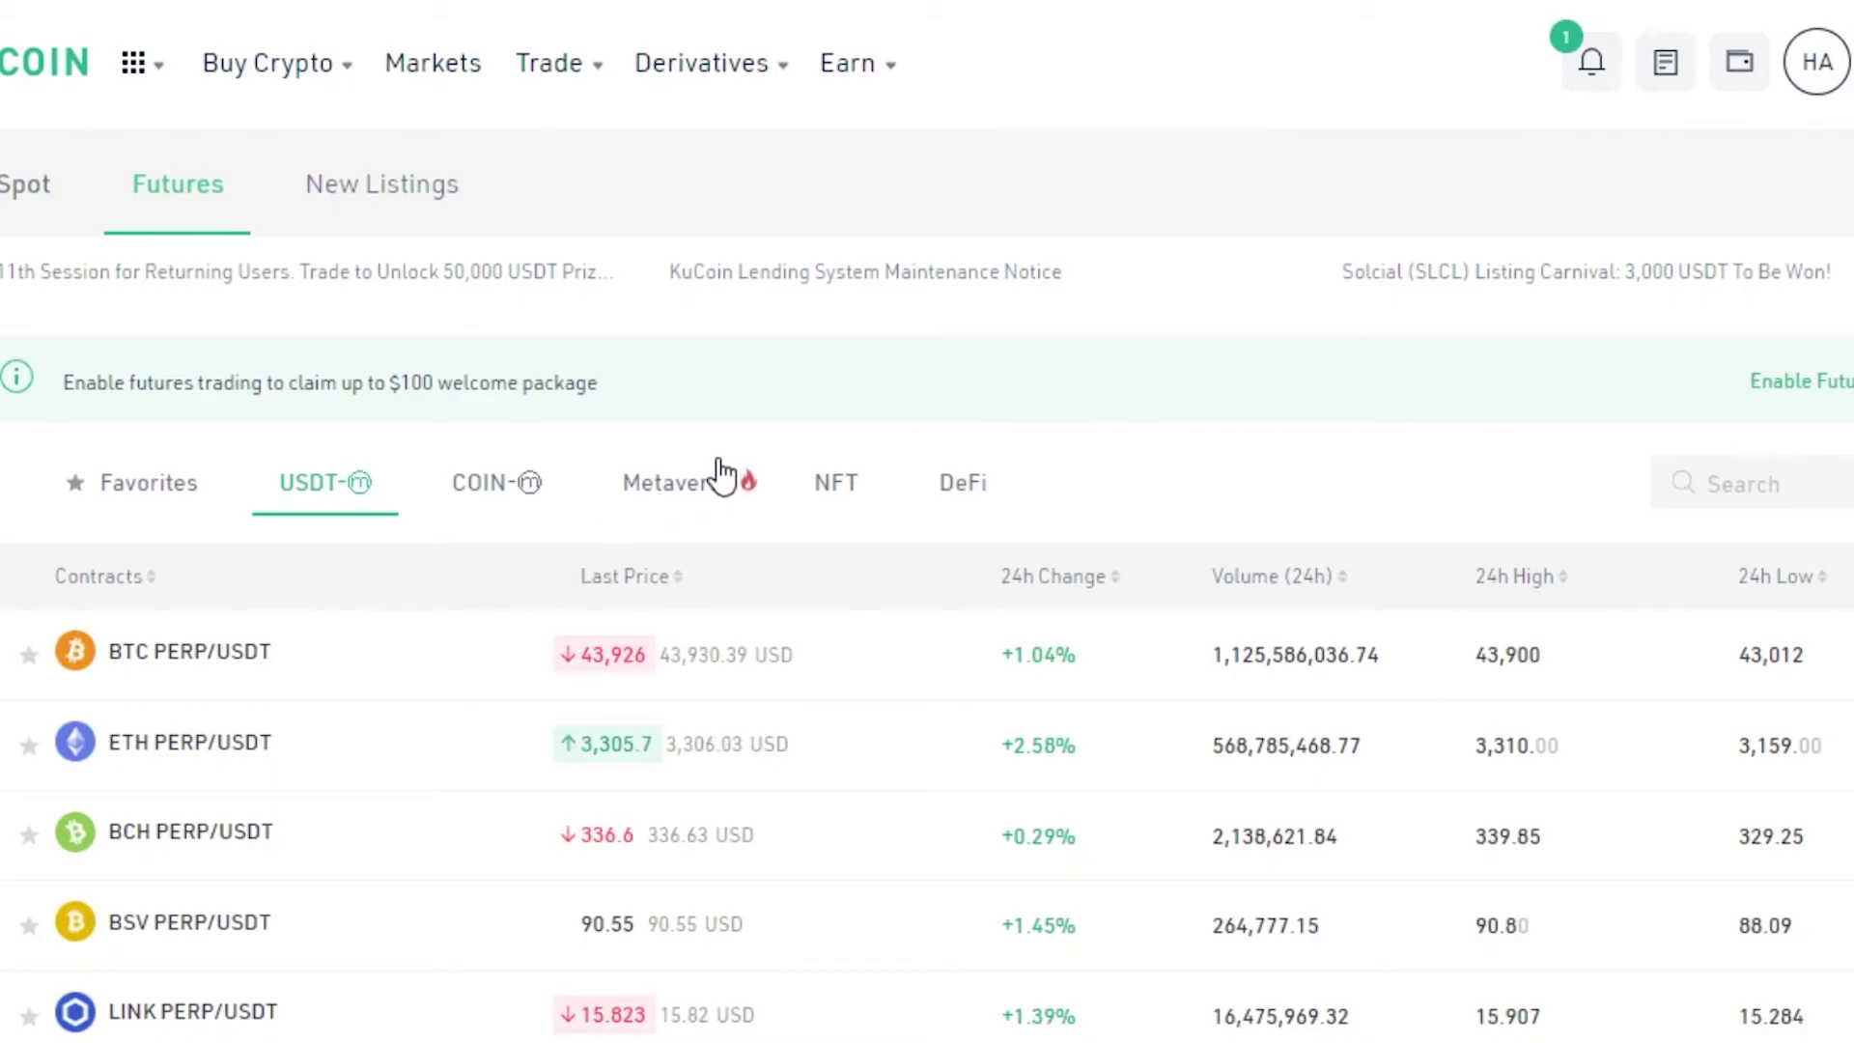
click(722, 476)
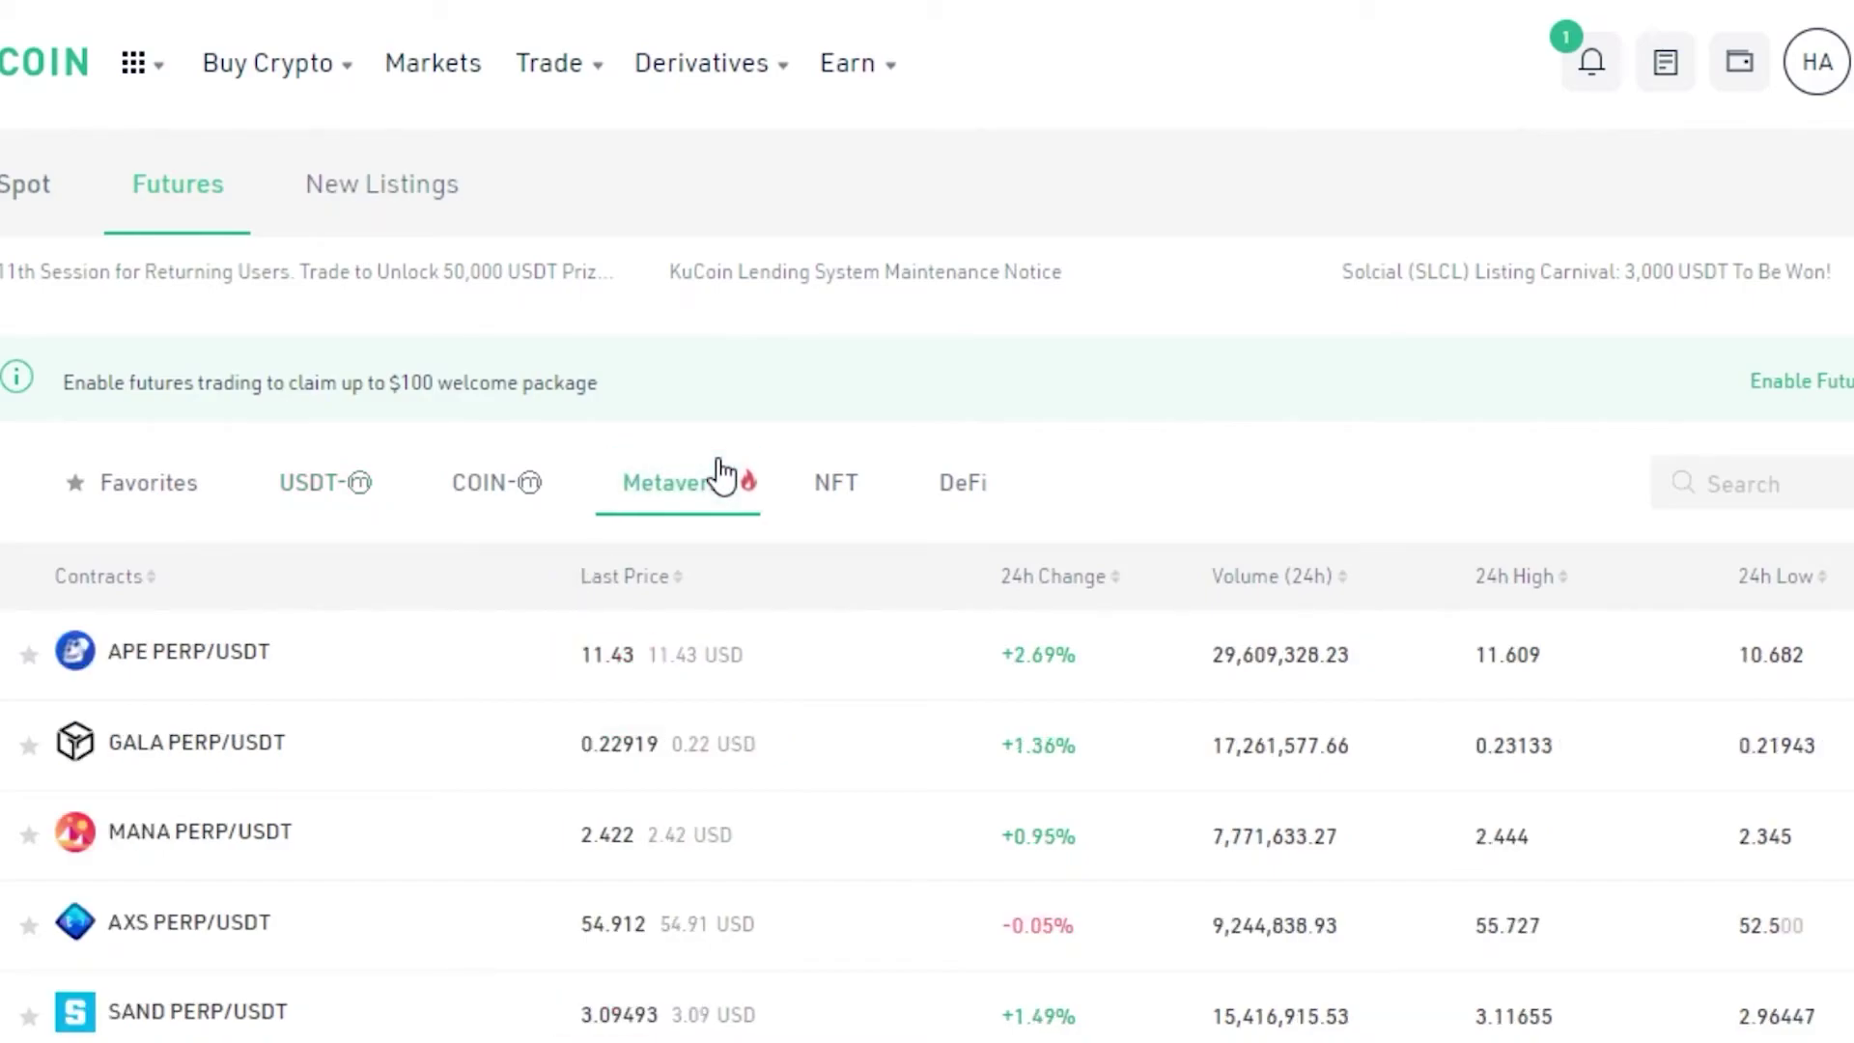
click(997, 509)
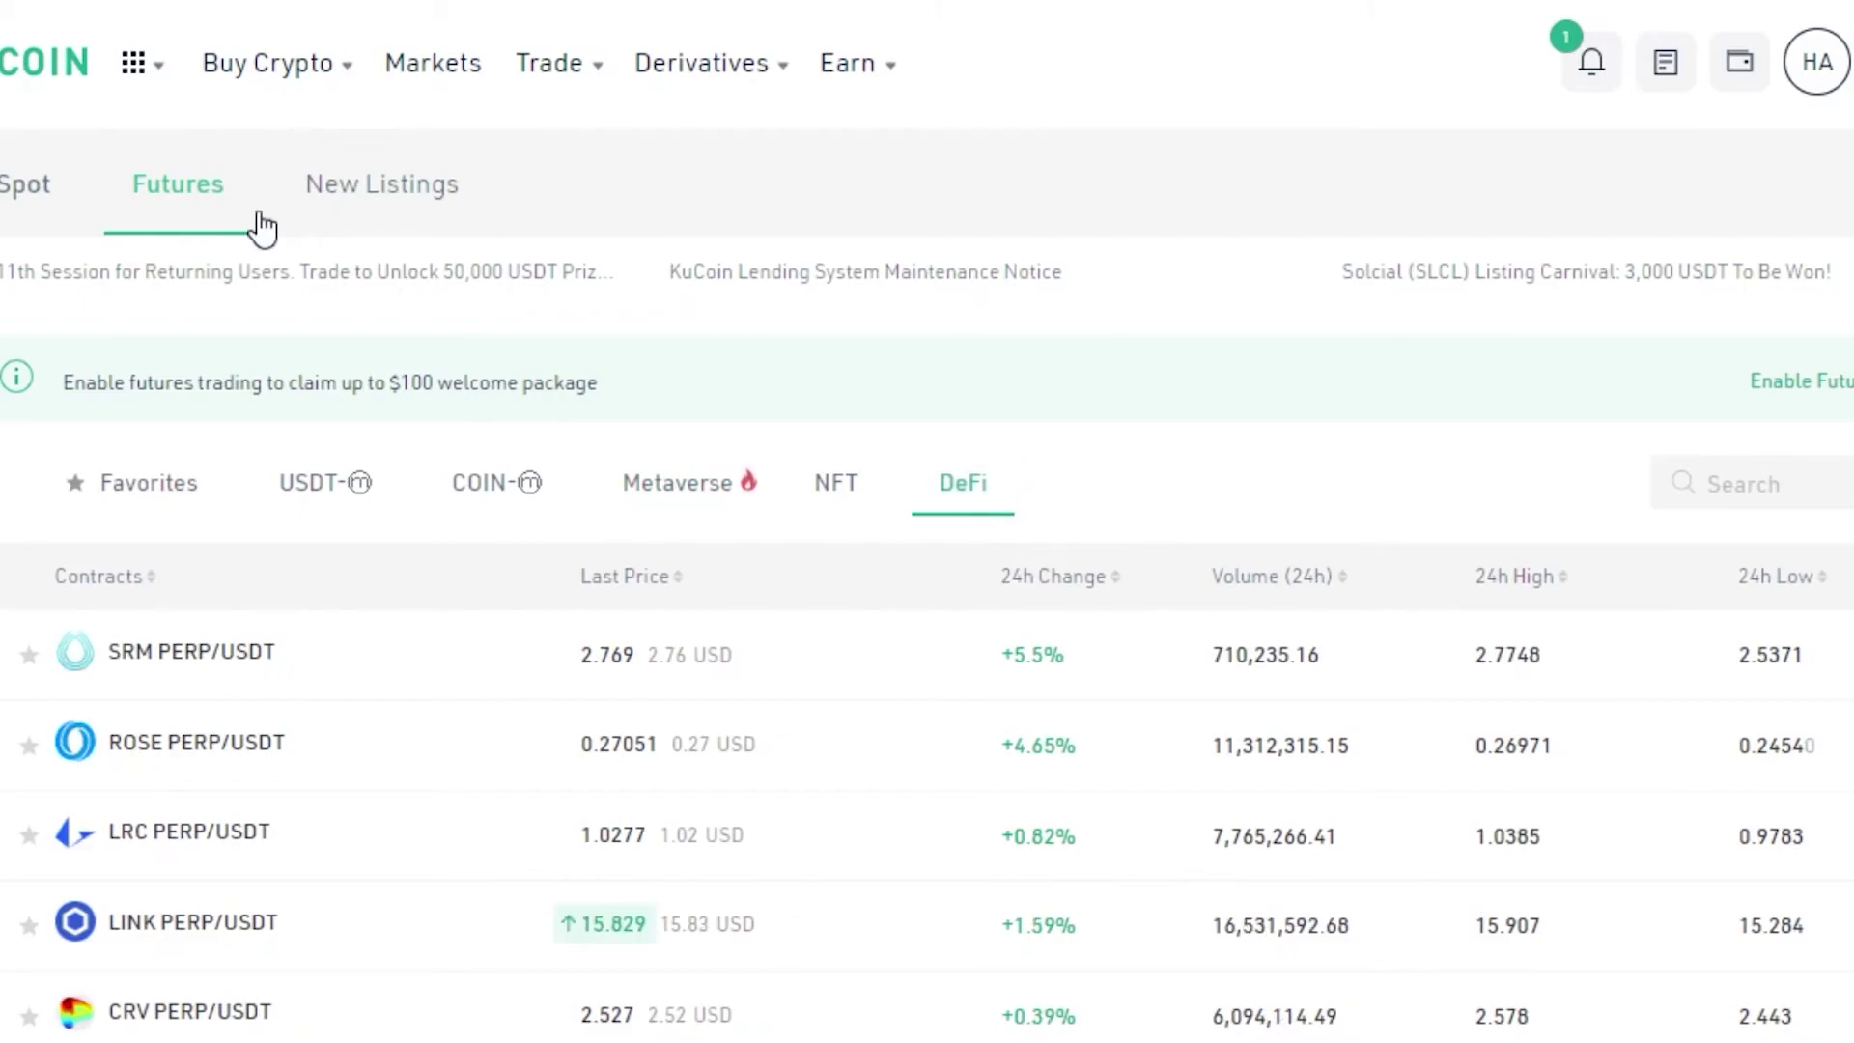
Review the available trading types, including spot and margin trading, and open the Trading Bot page
mouse_move(381, 121)
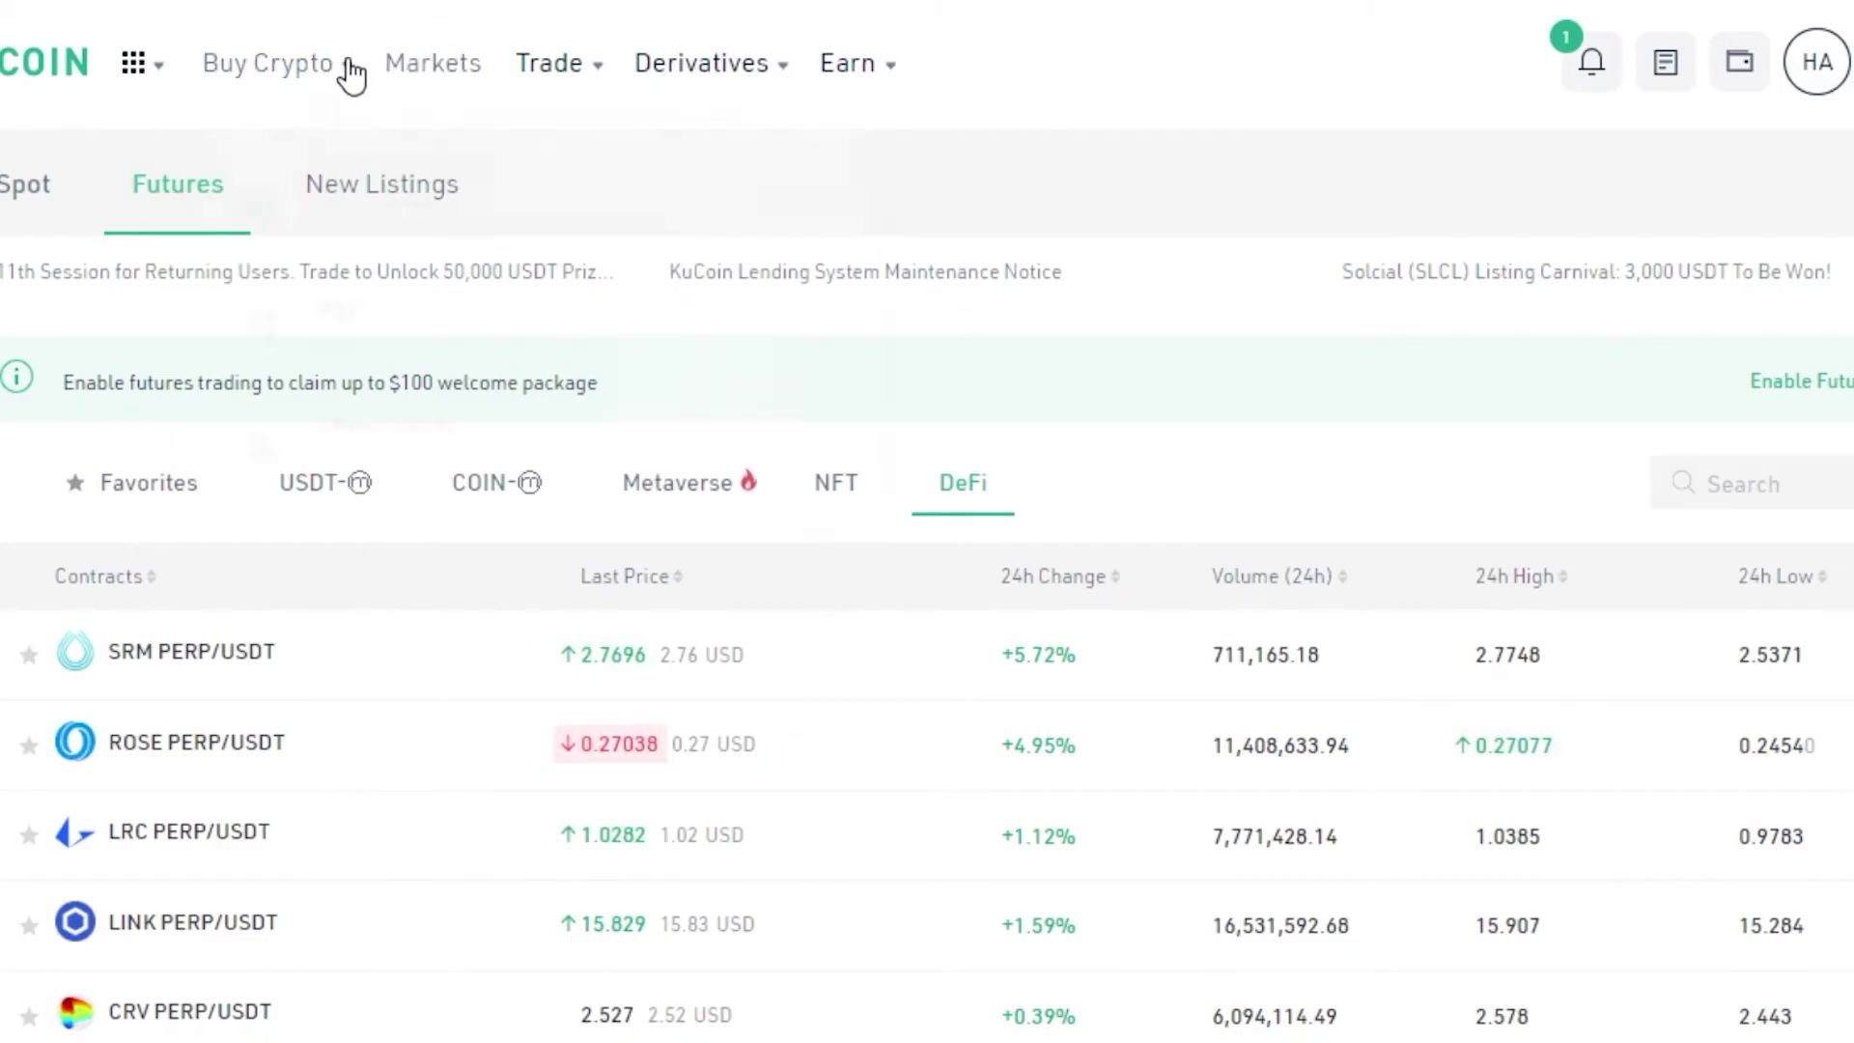
mouse_move(571, 65)
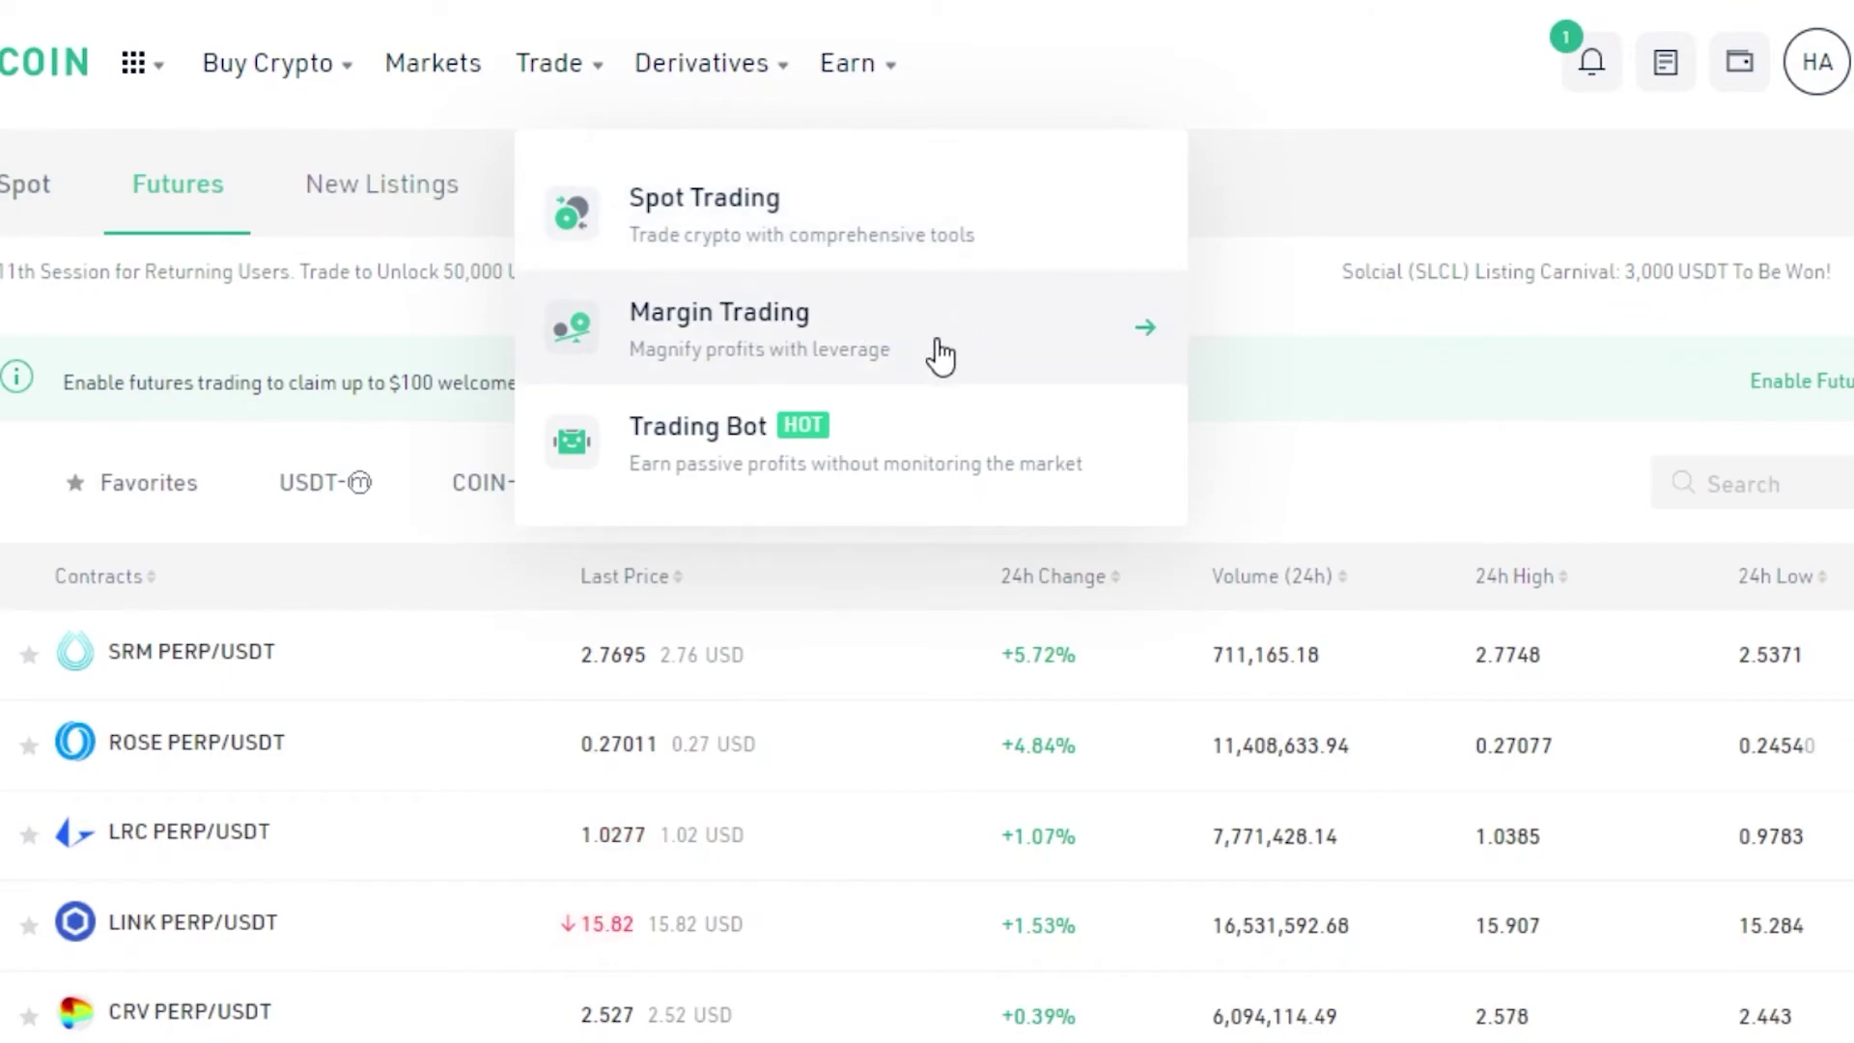
click(851, 488)
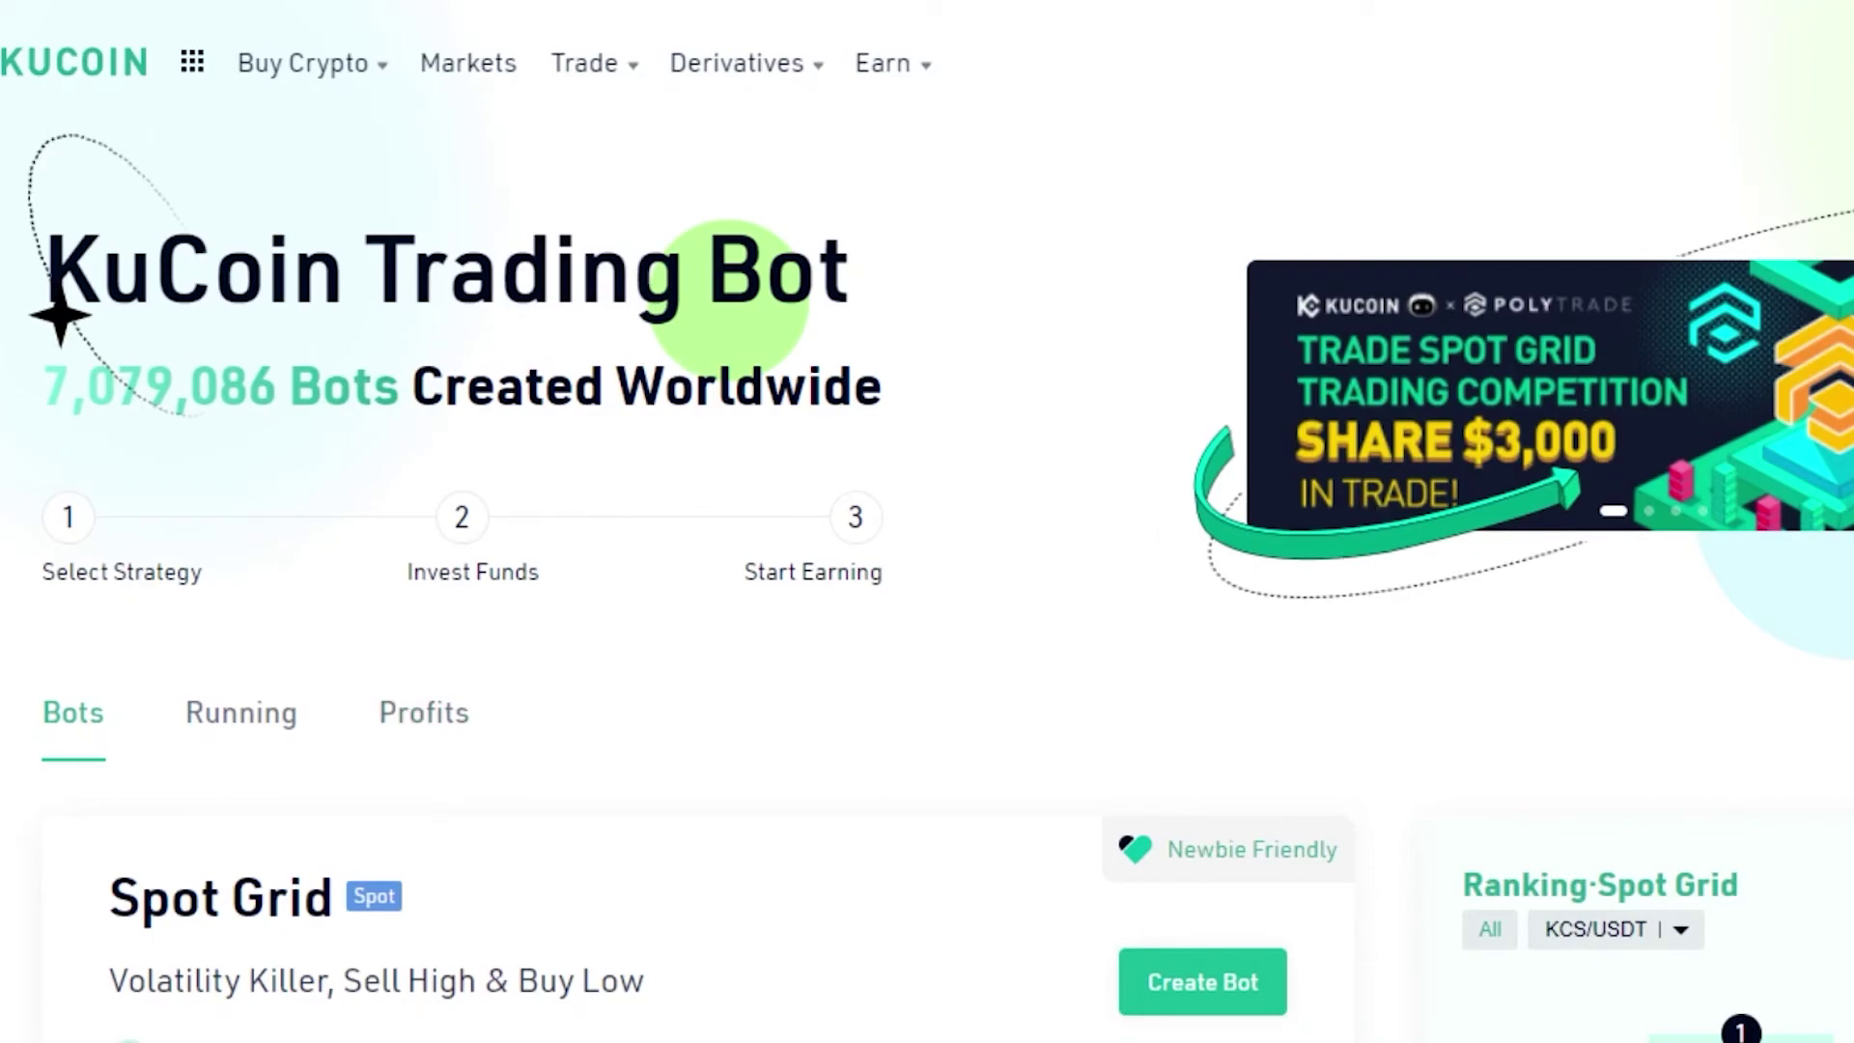
Look over the Trading Bot page, examining the offered bot strategies from Spot Grid to Infinity Grid and the community comments
scroll(799, 782, down, 1)
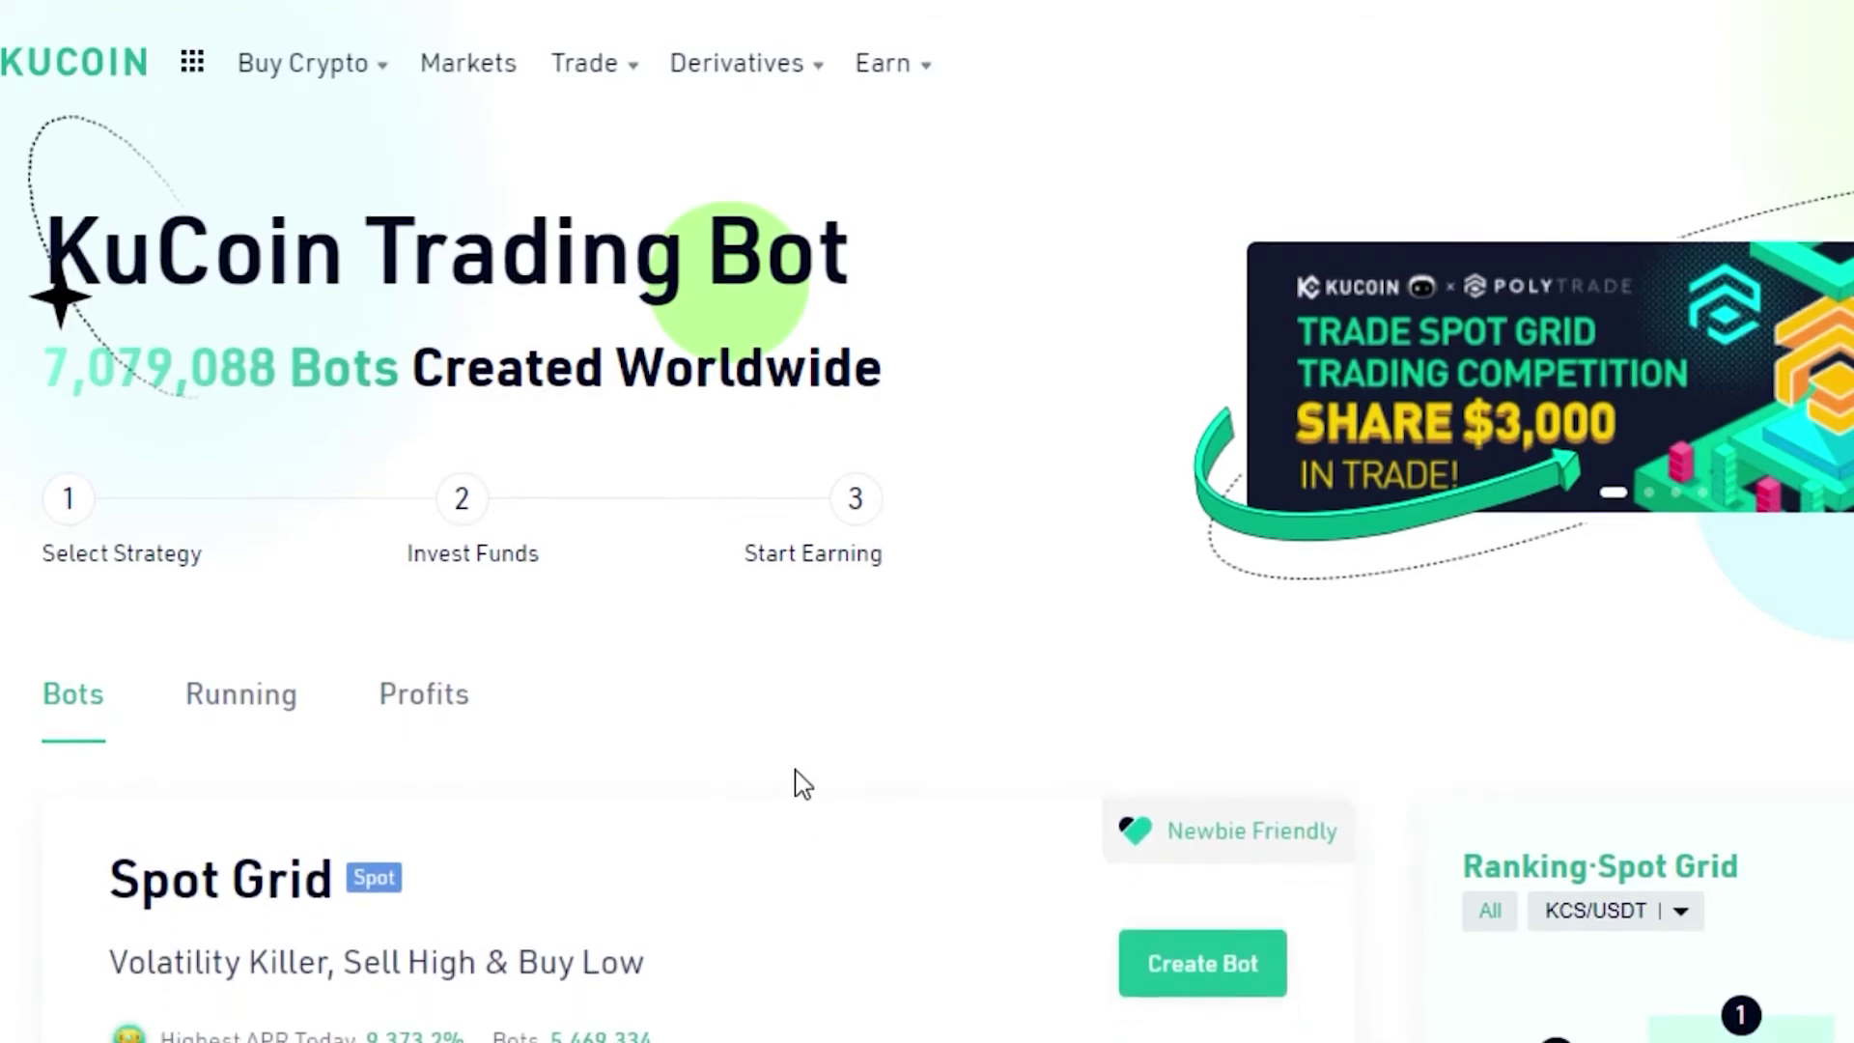
scroll(799, 787, down, 2)
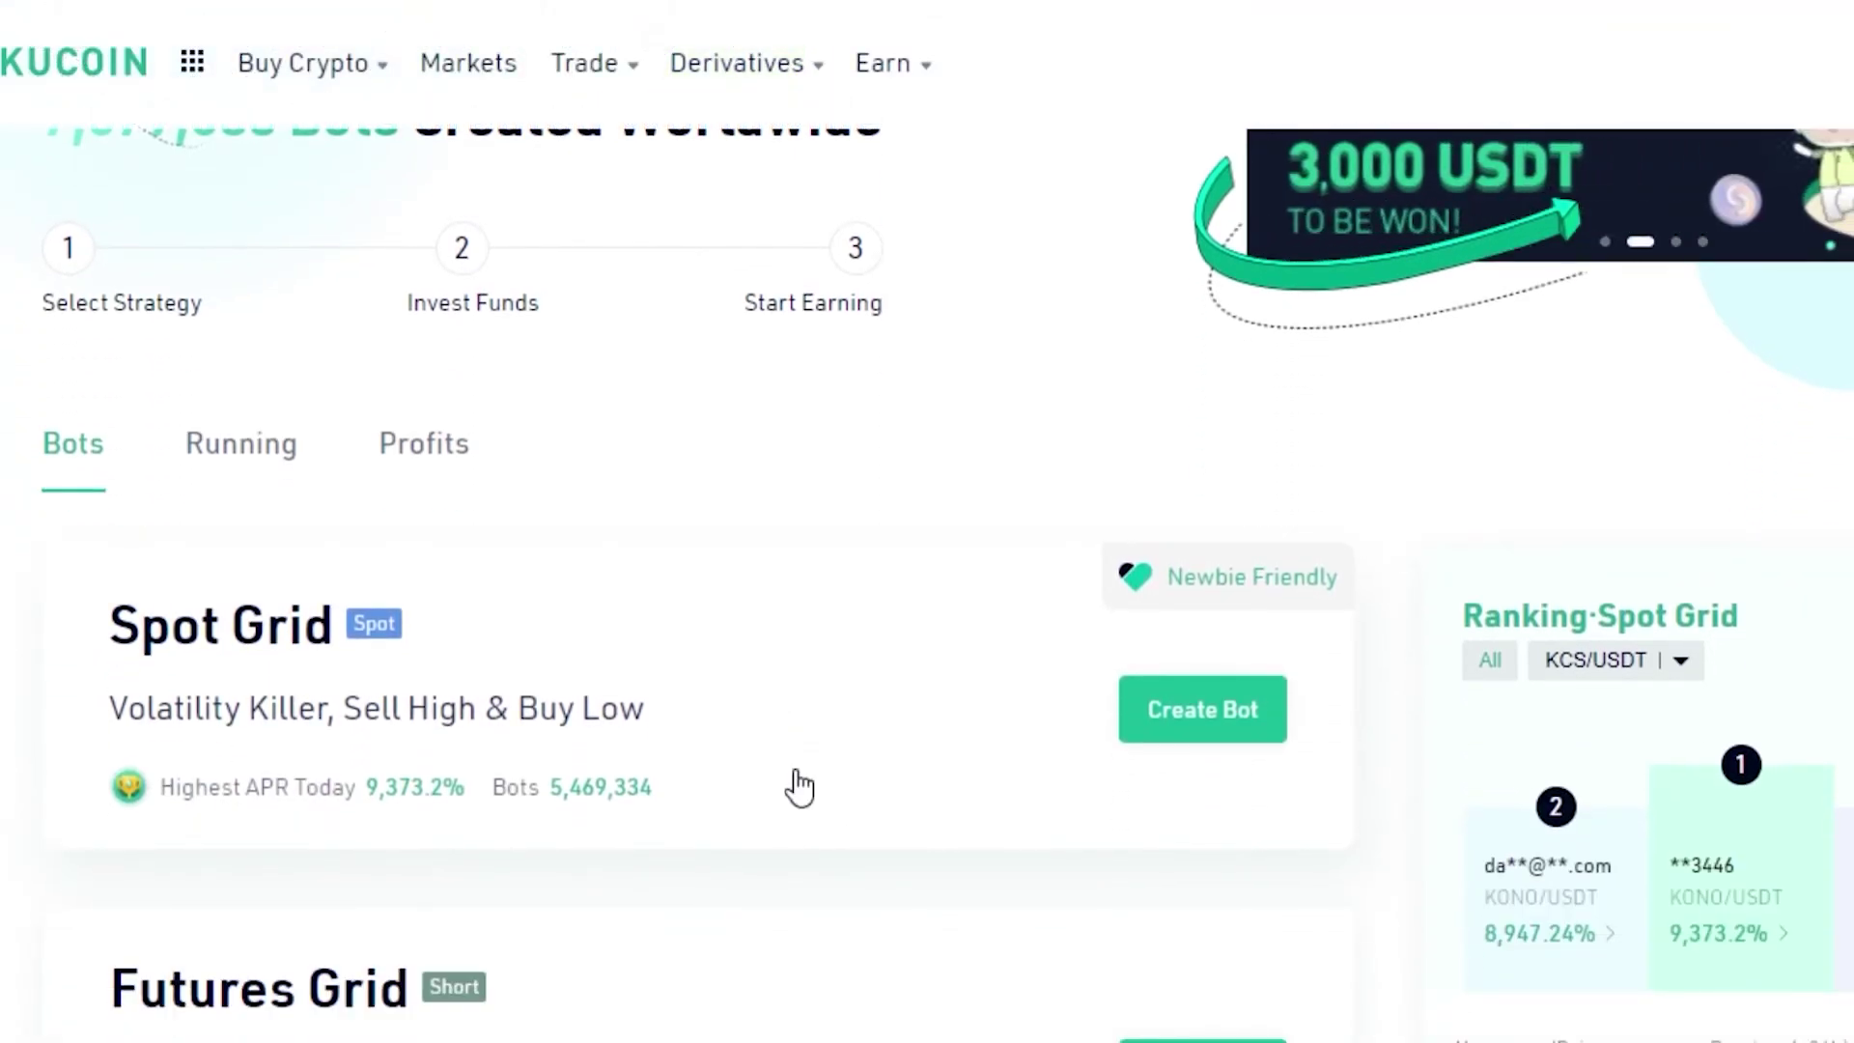
scroll(798, 786, down, 9)
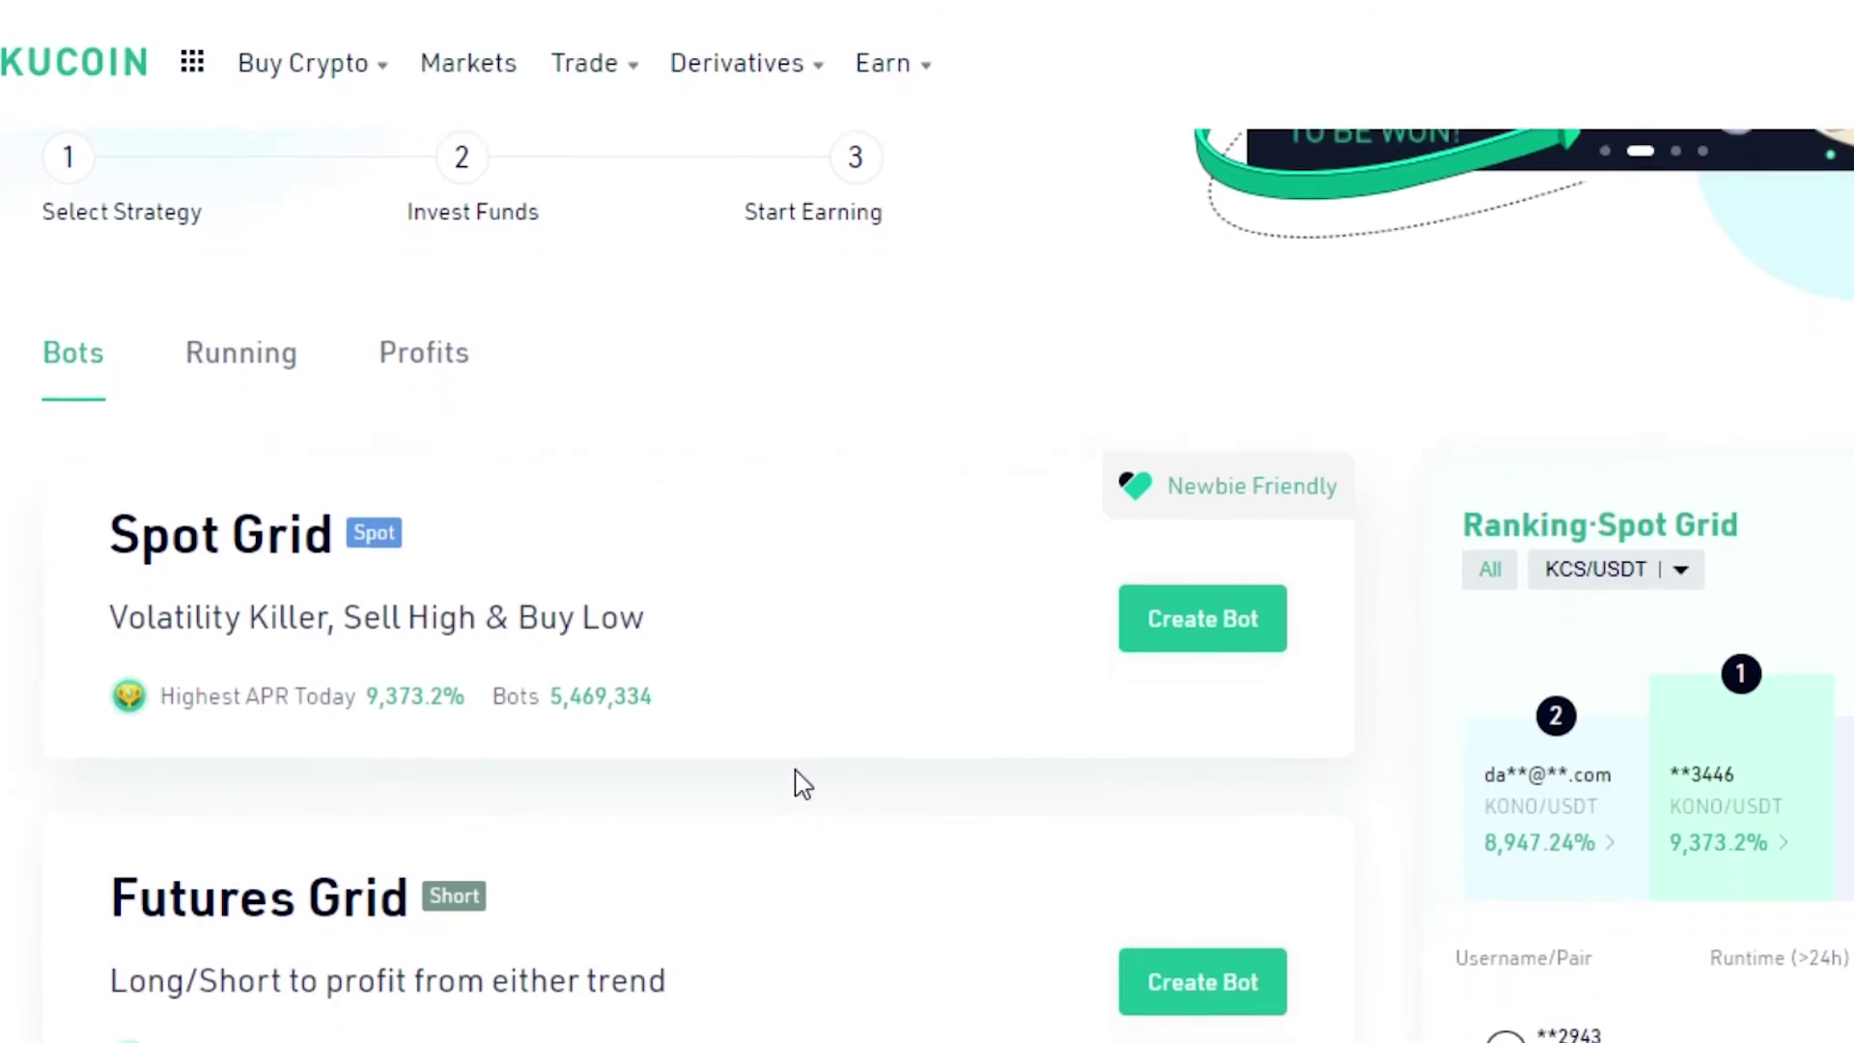
scroll(800, 787, up, 7)
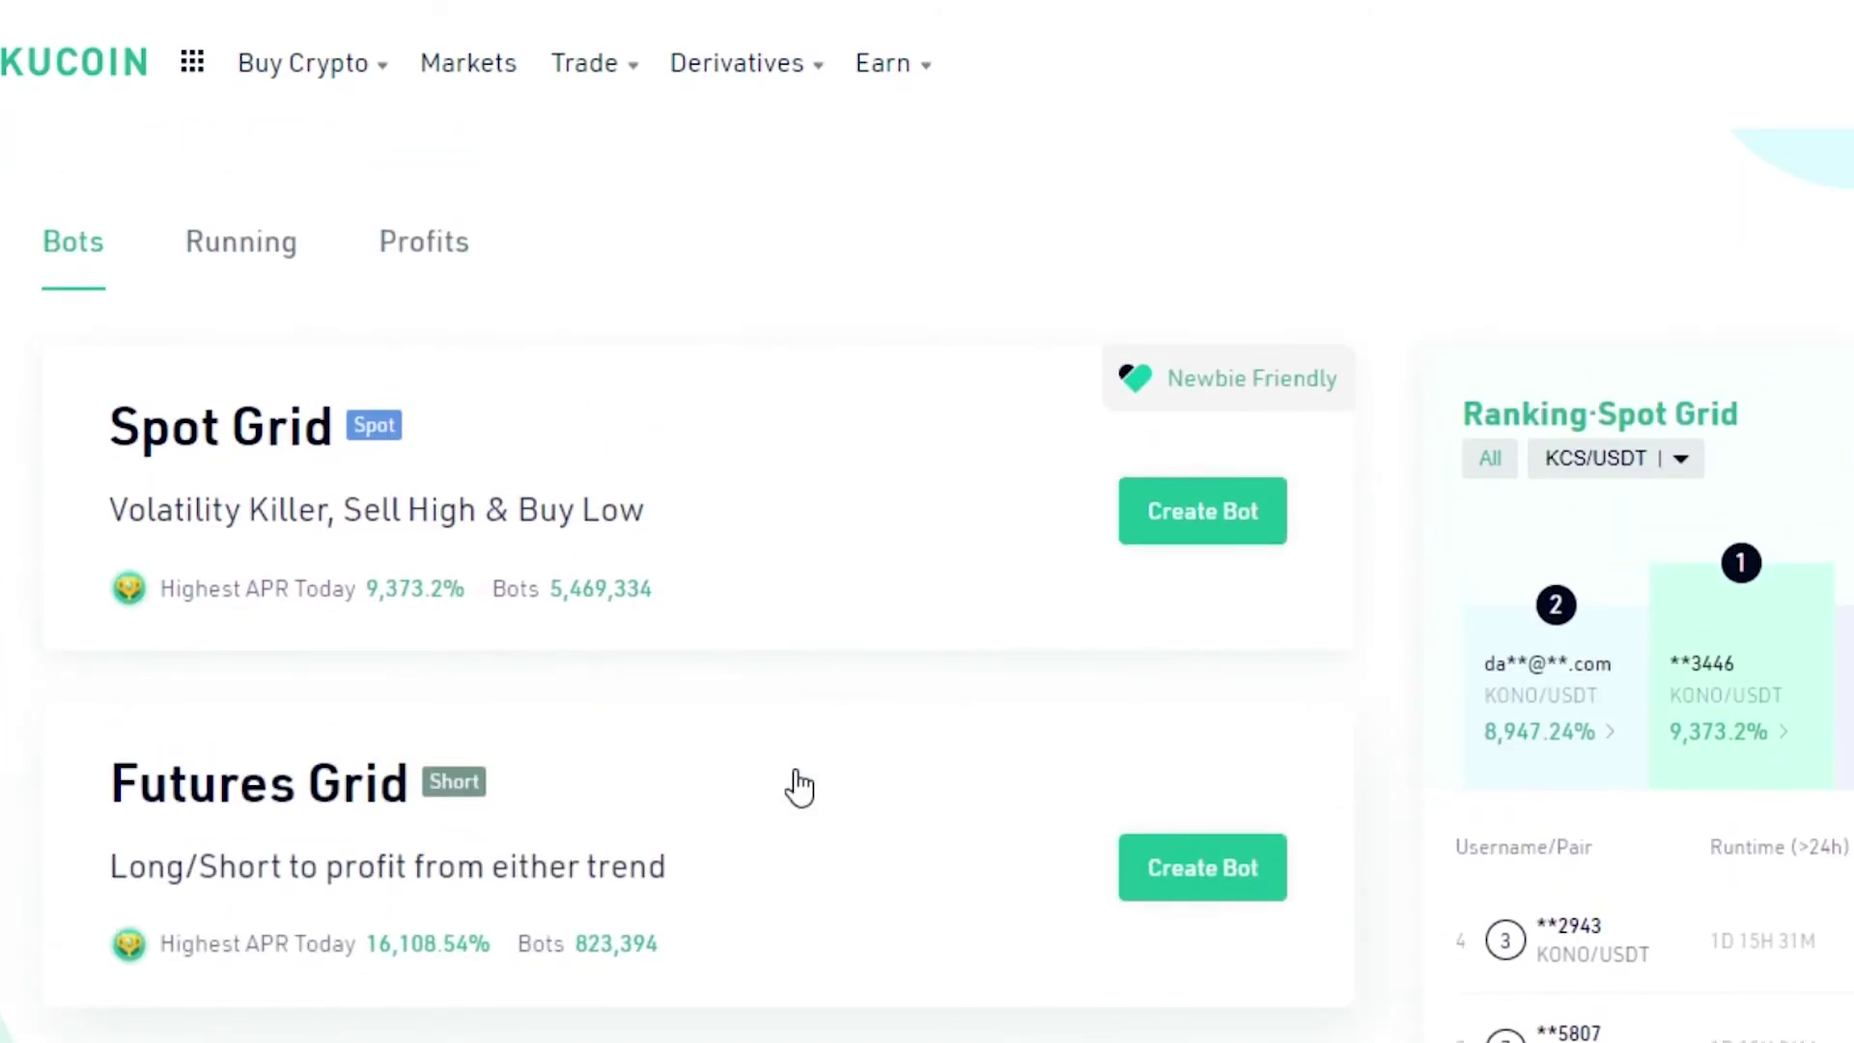
scroll(798, 787, down, 9)
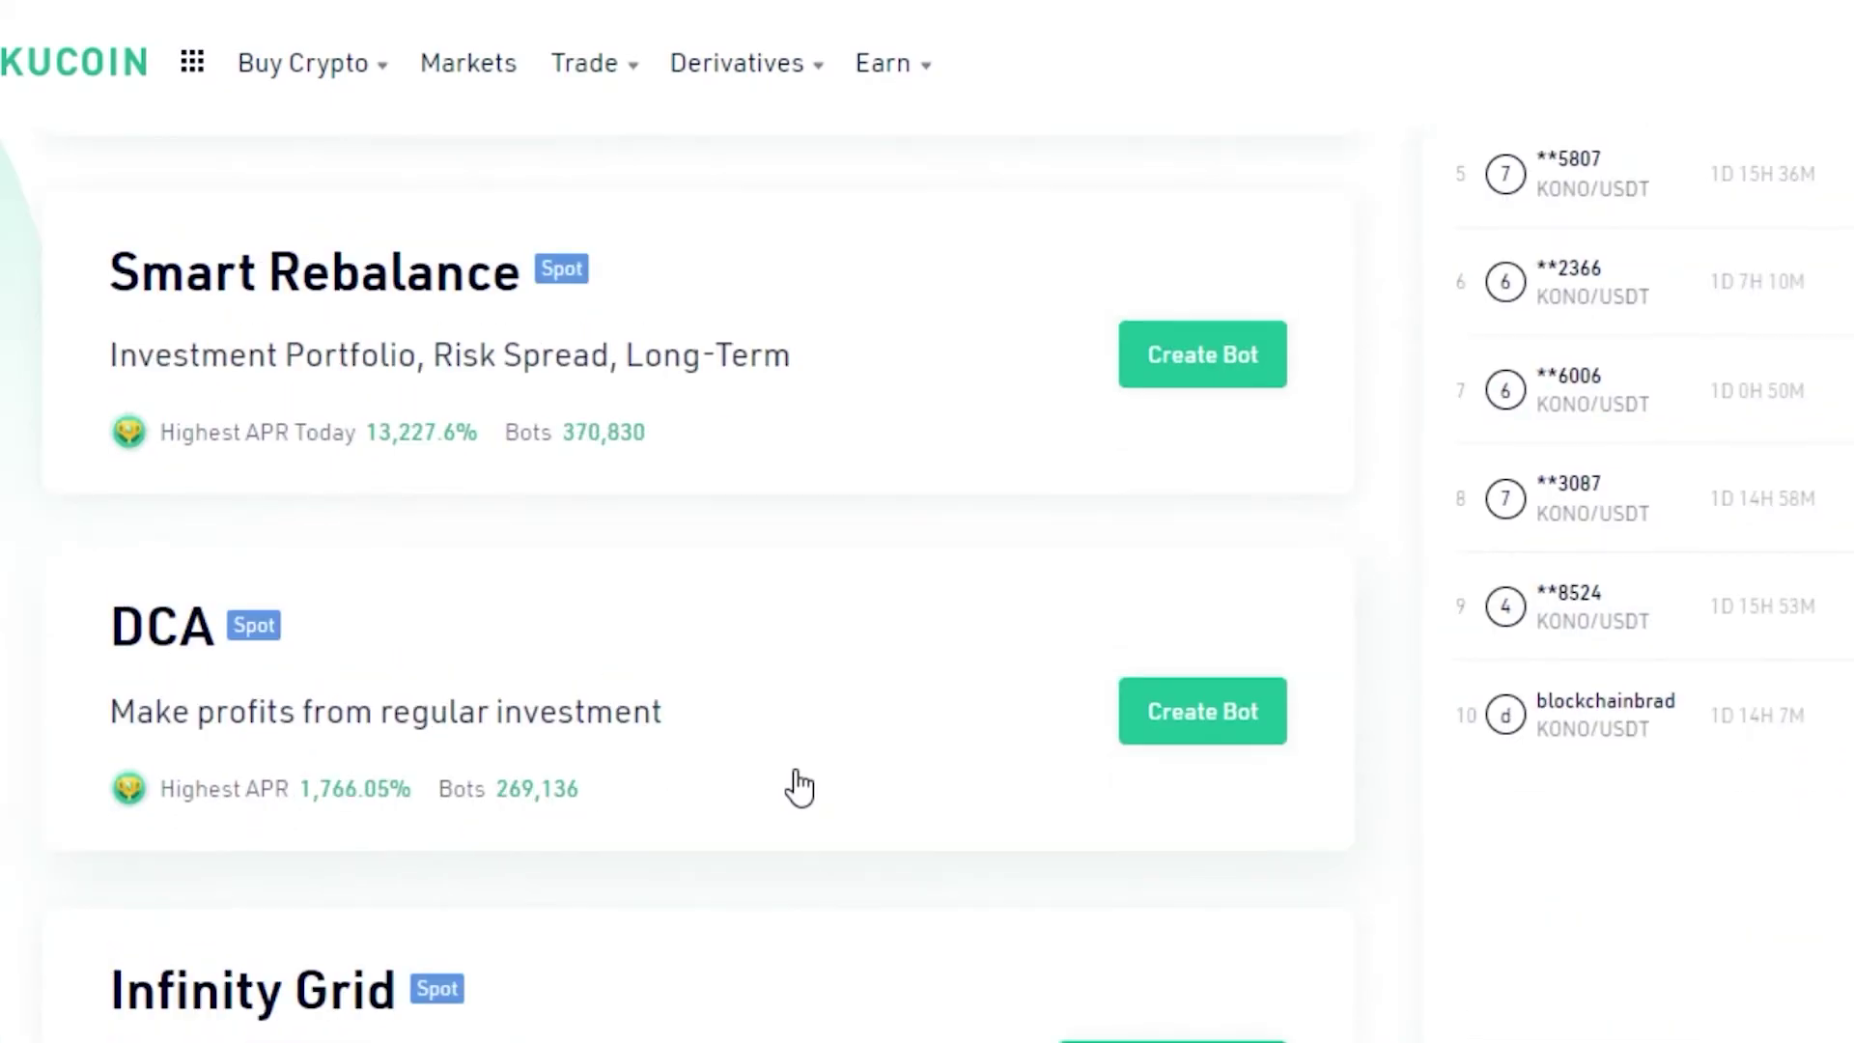
scroll(799, 787, down, 3)
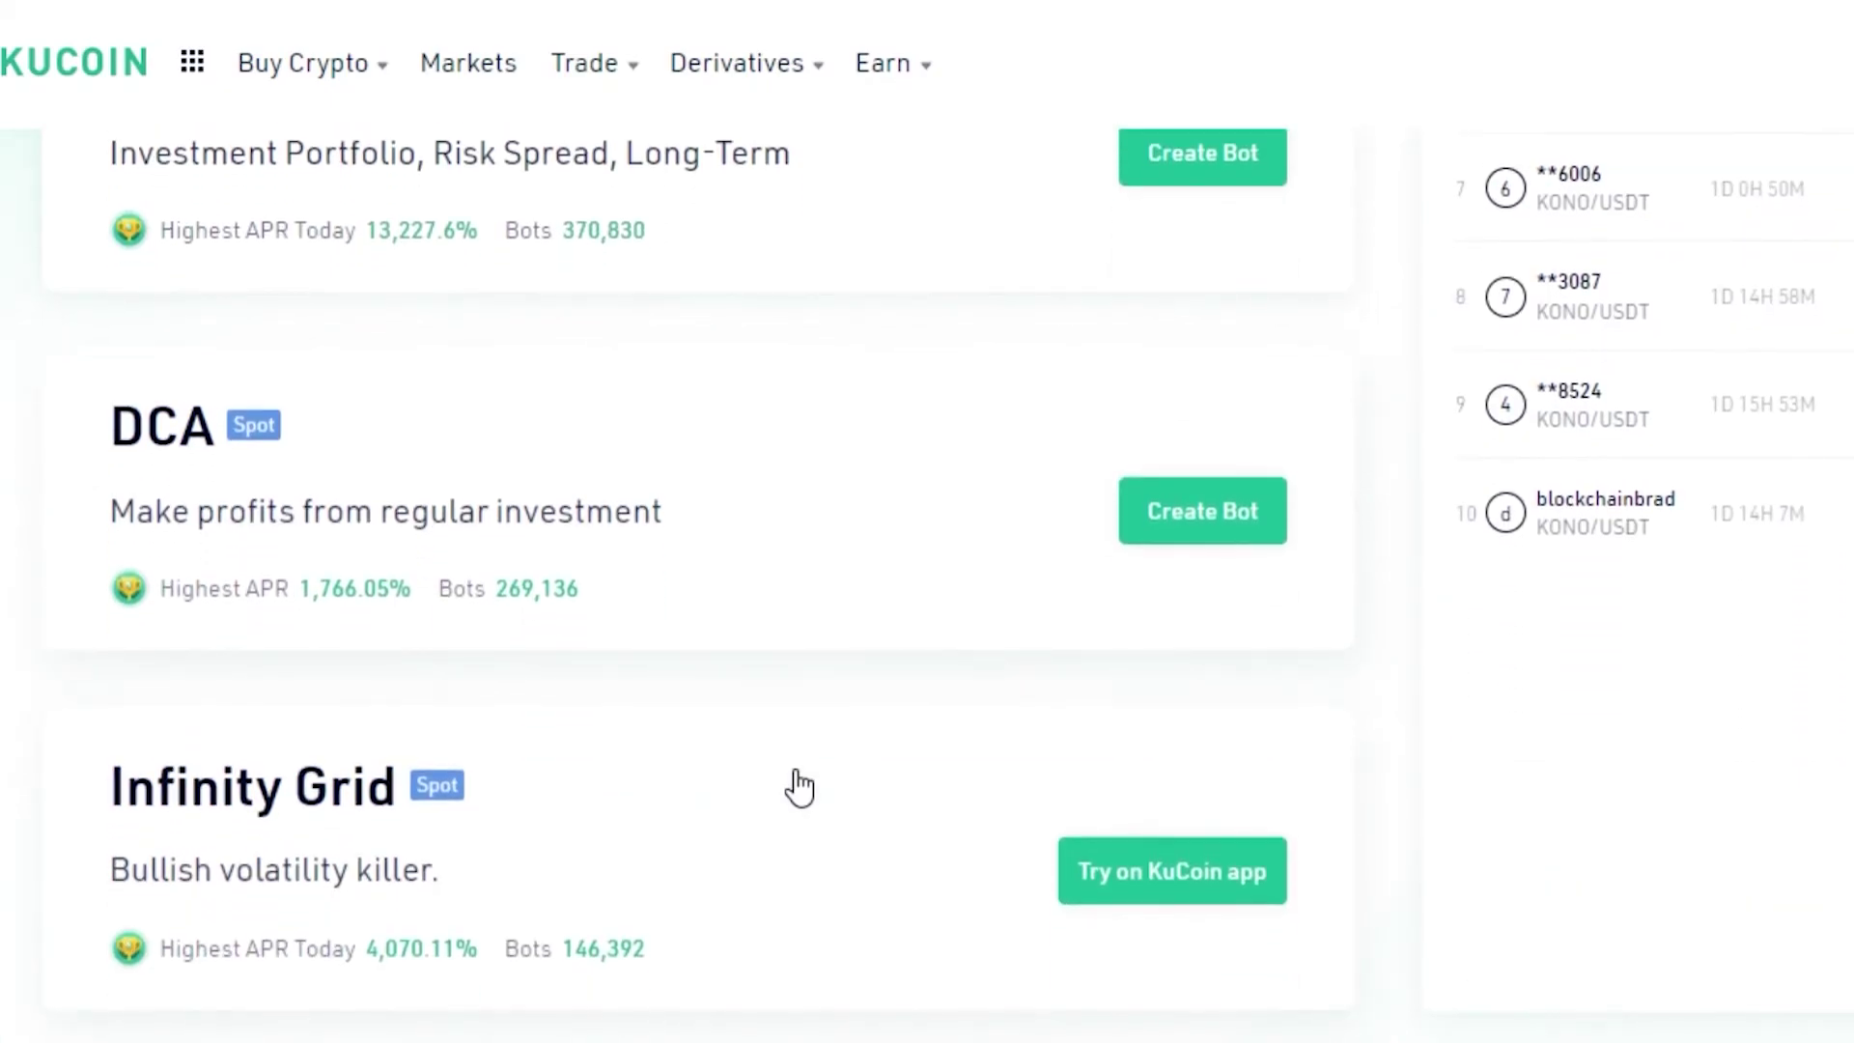
scroll(798, 787, down, 8)
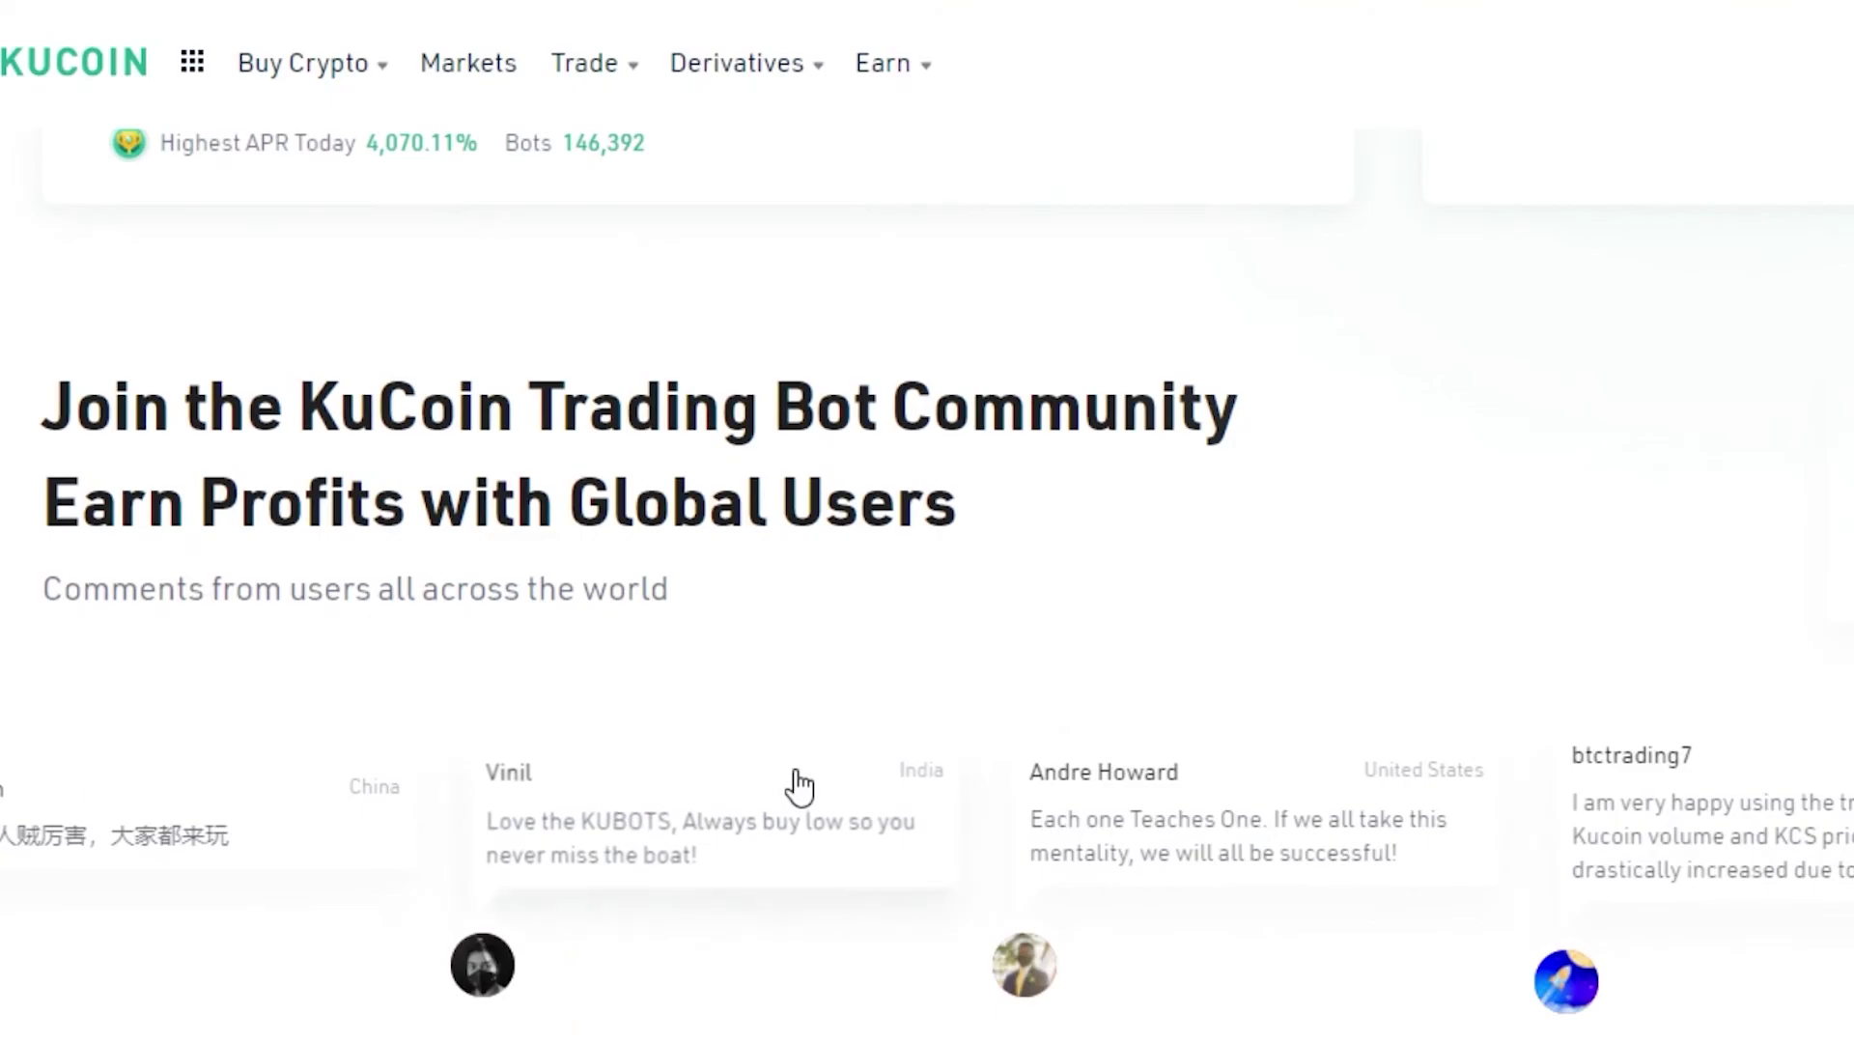
scroll(798, 787, up, 20)
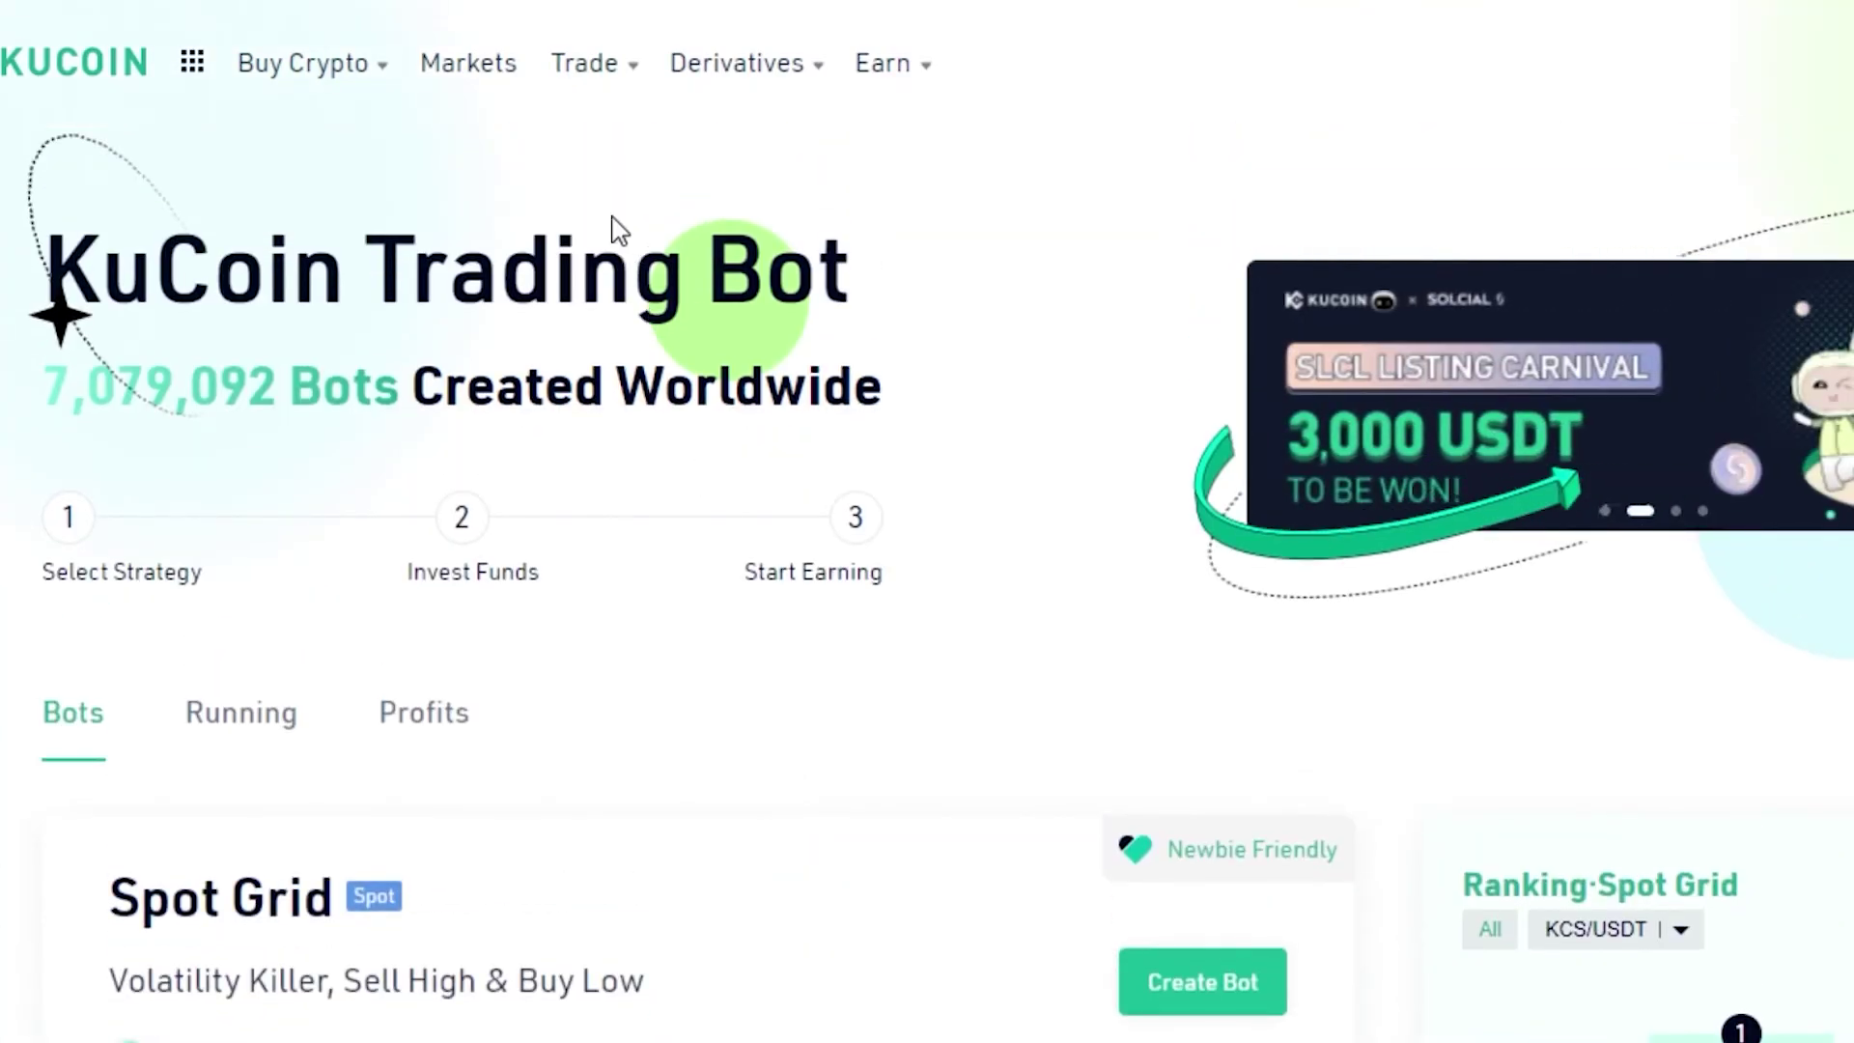
Examine the Derivatives products, such as Futures Brawl, and the Earn products, such as Cloud Mining
mouse_move(693, 29)
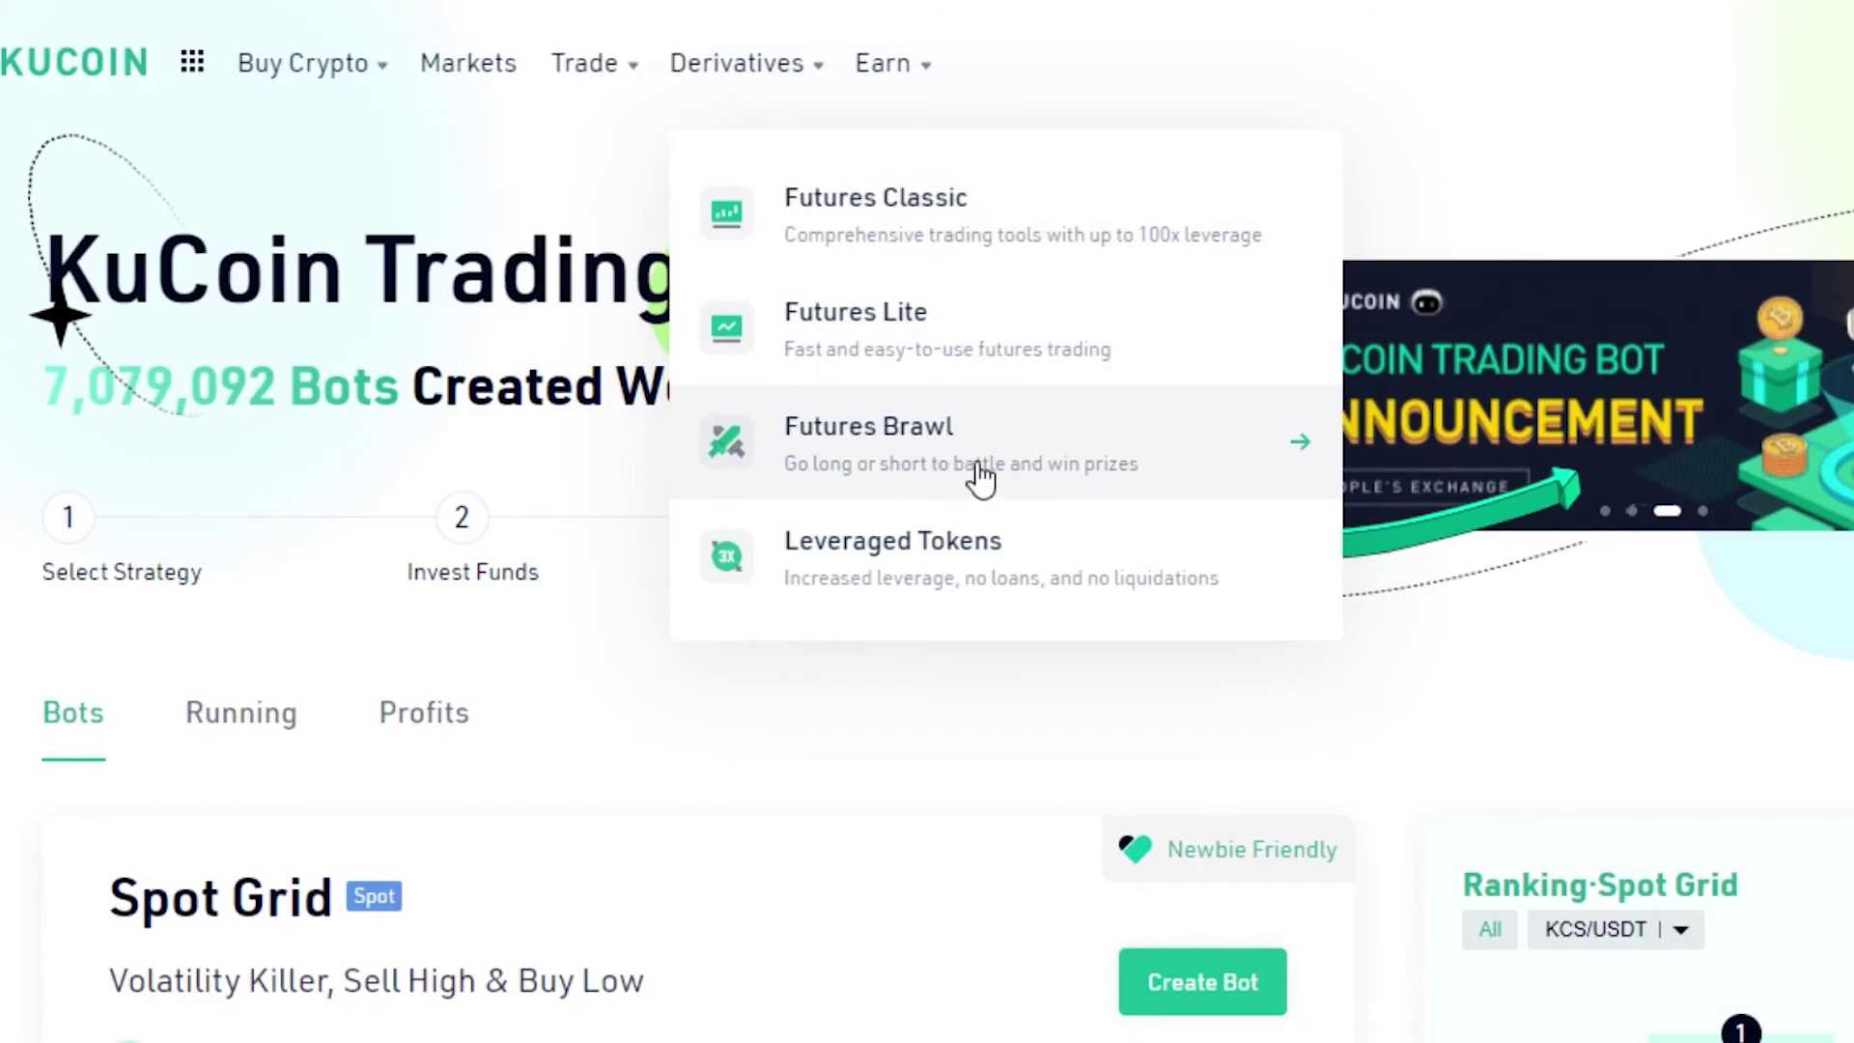
mouse_move(908, 92)
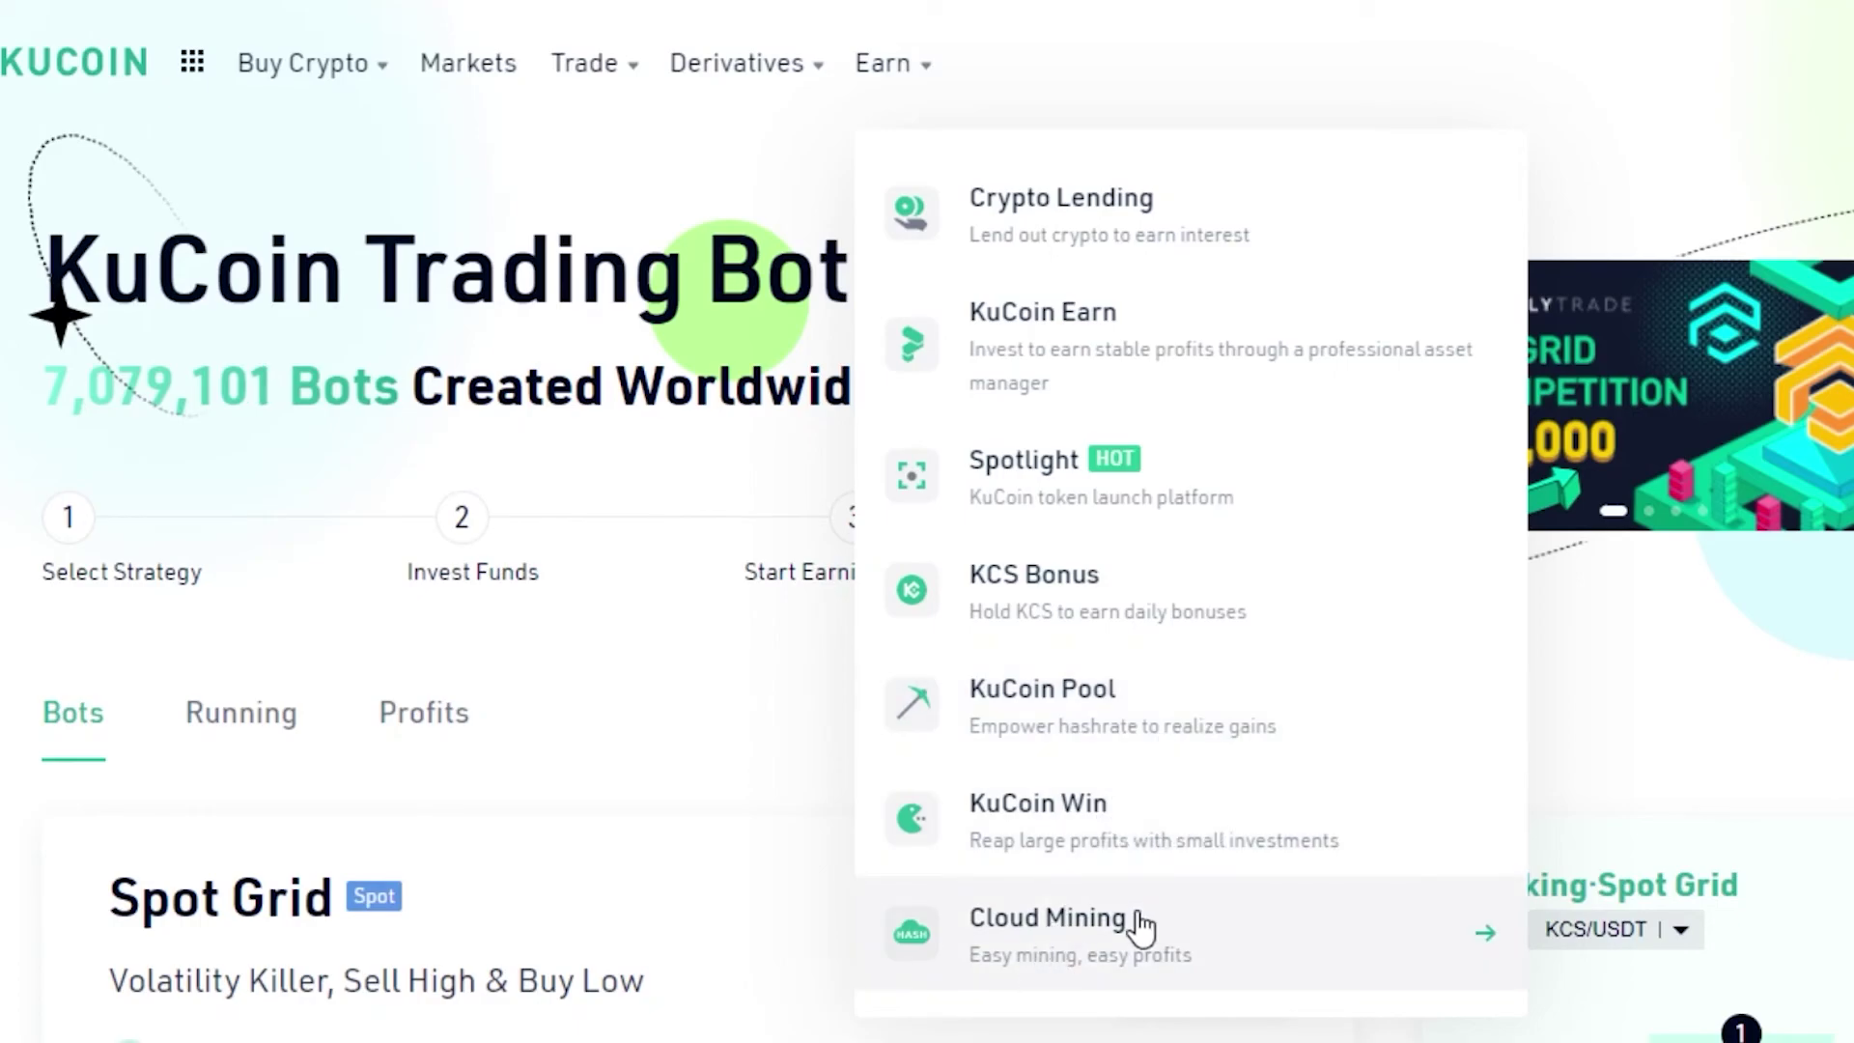
Show the wallet's assets overview and examine its account types and its Buy and Deposit options
mouse_move(726, 135)
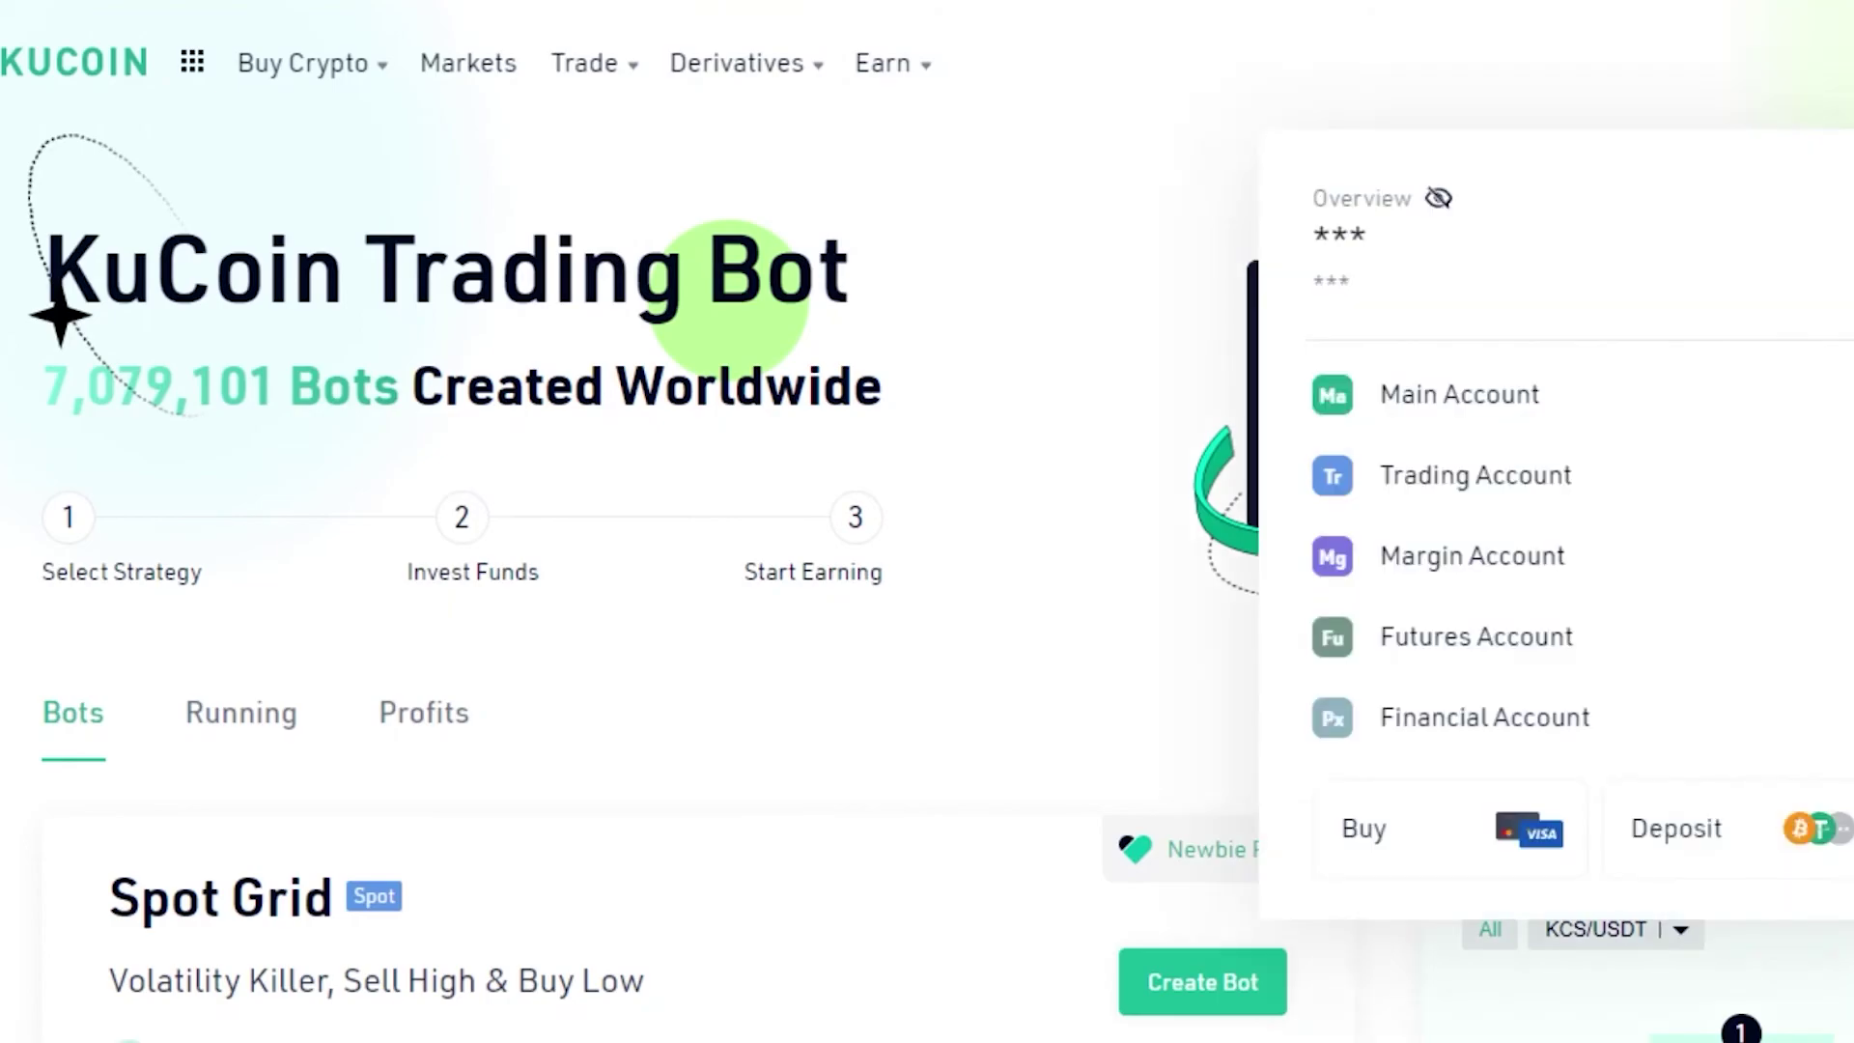
mouse_move(1784, 126)
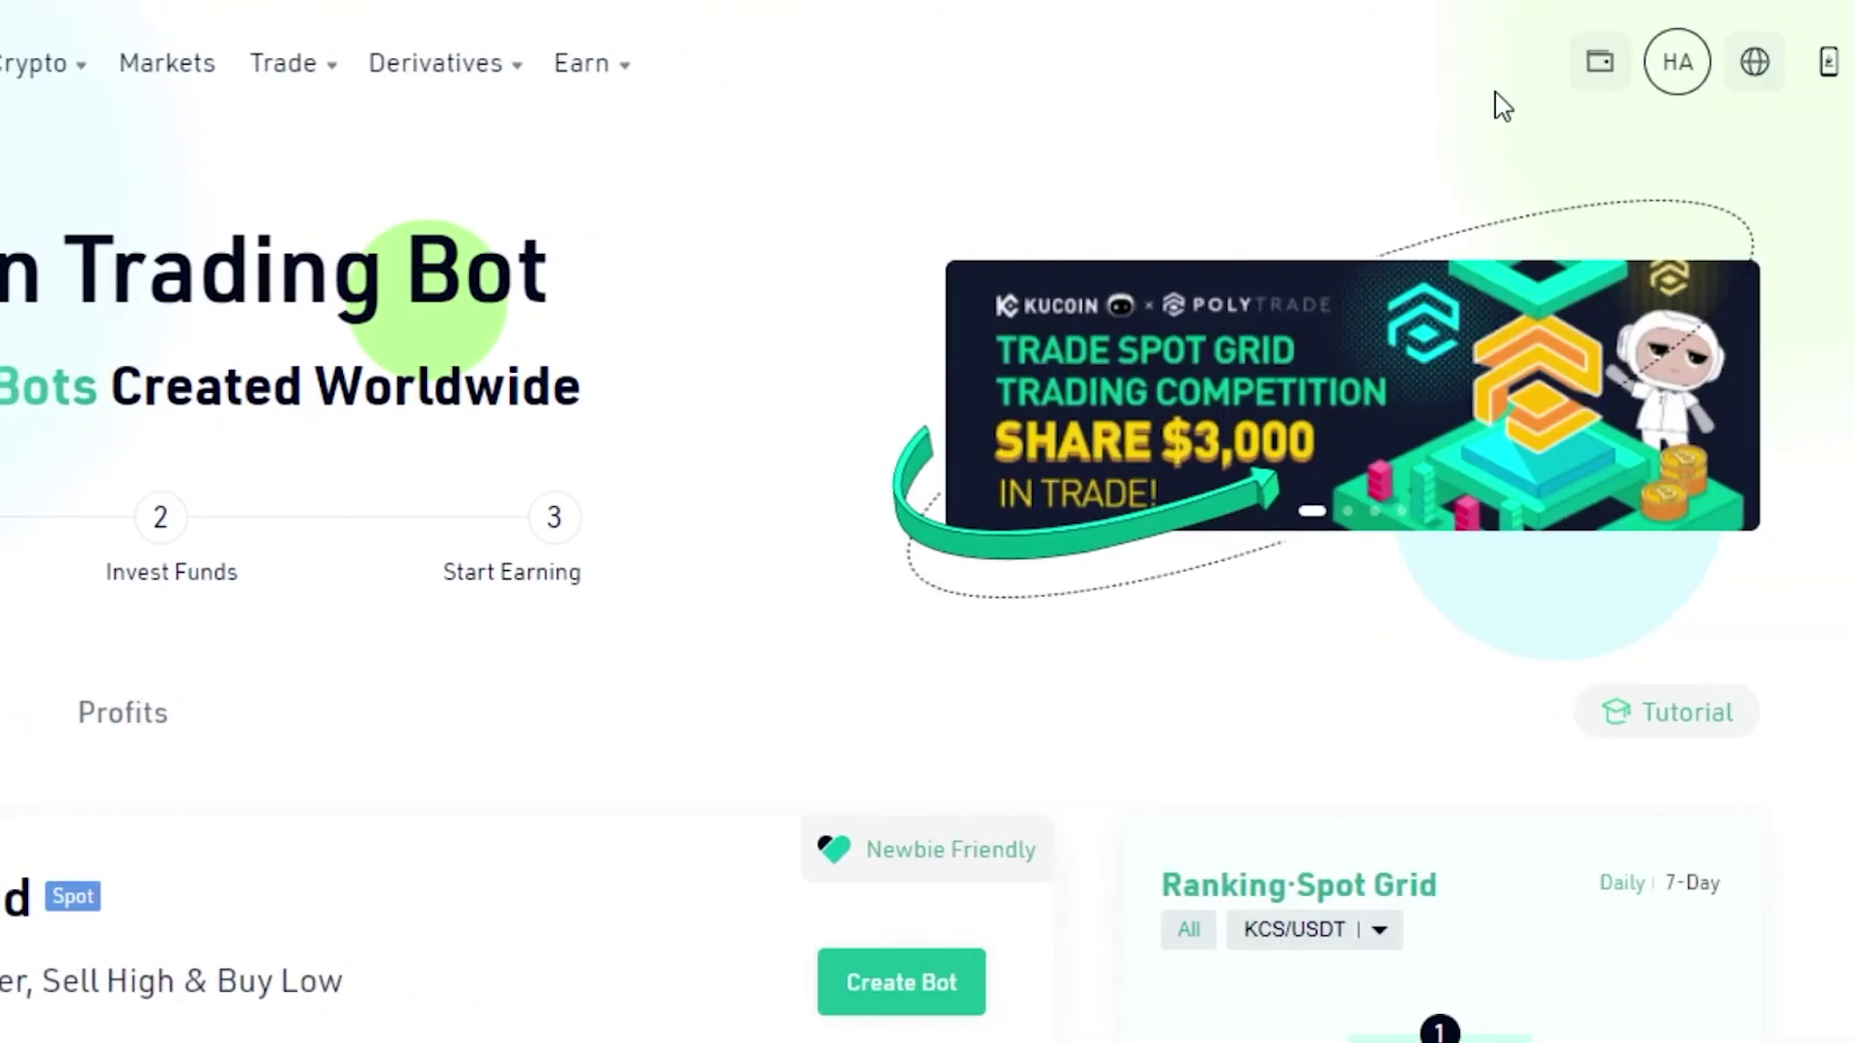
mouse_move(1595, 79)
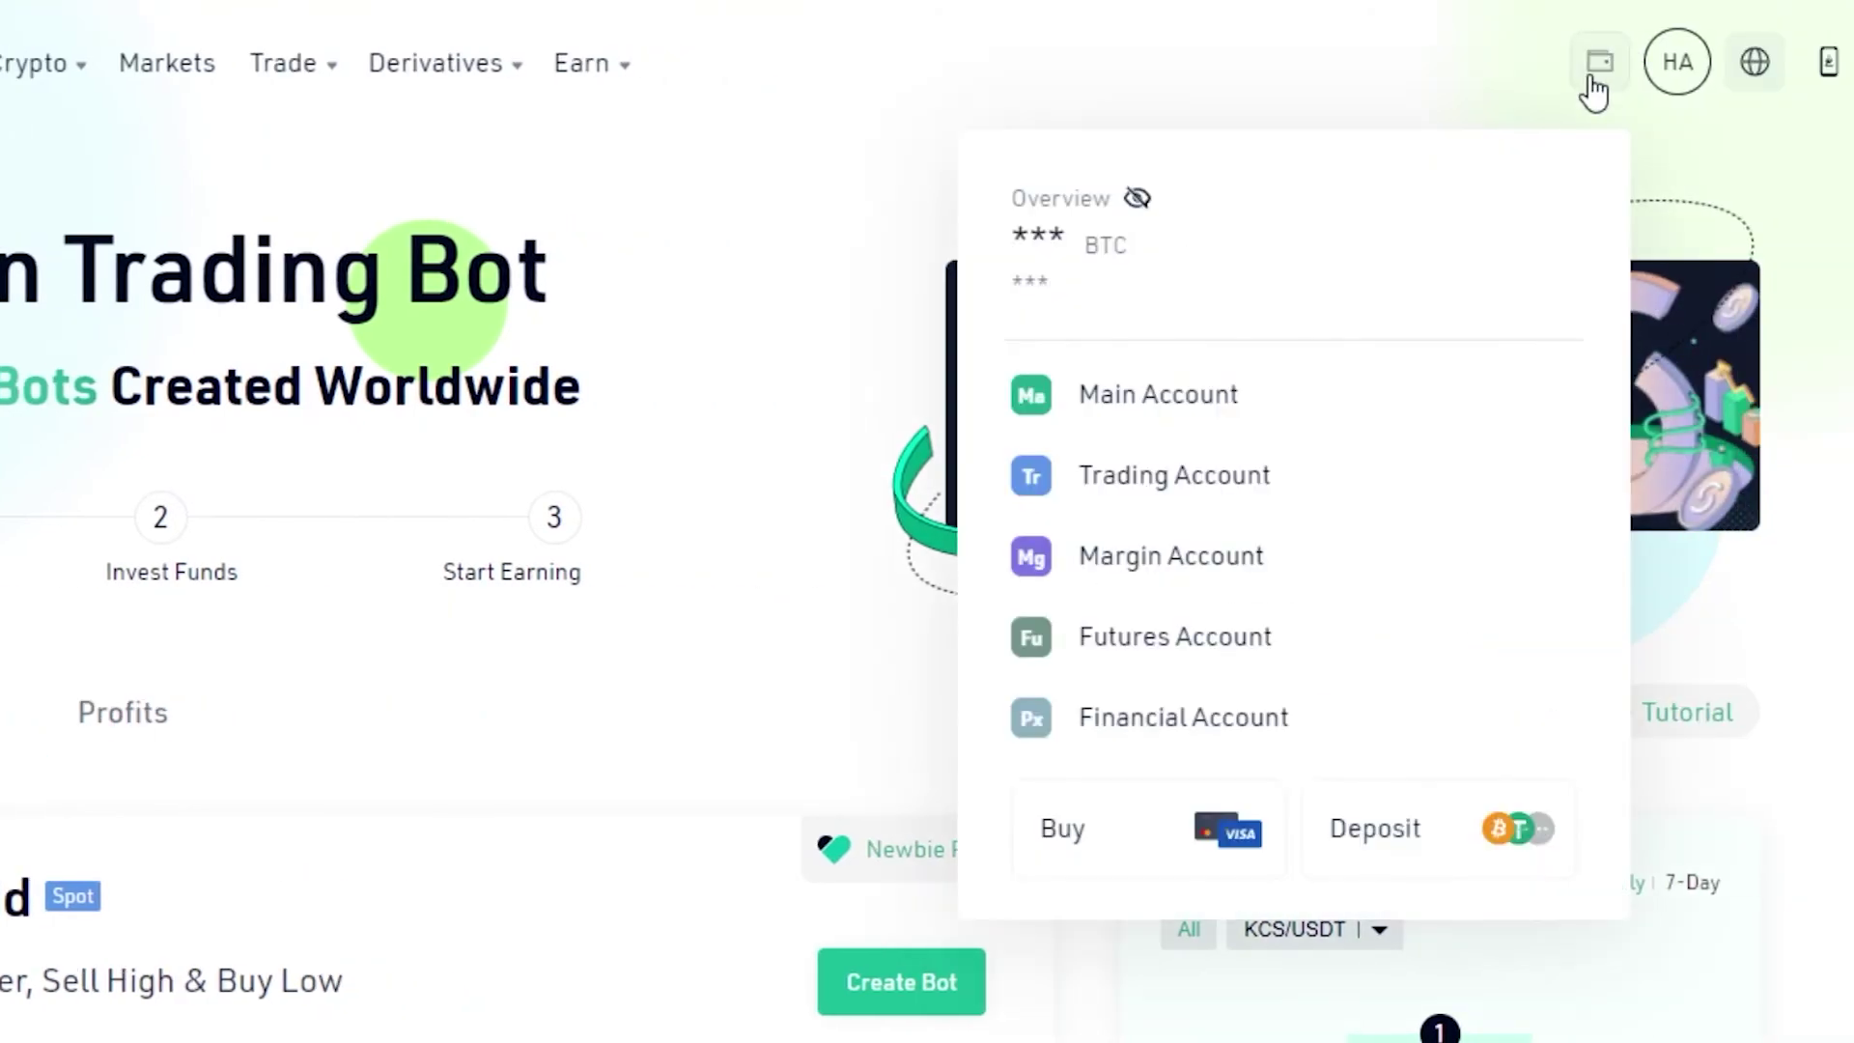